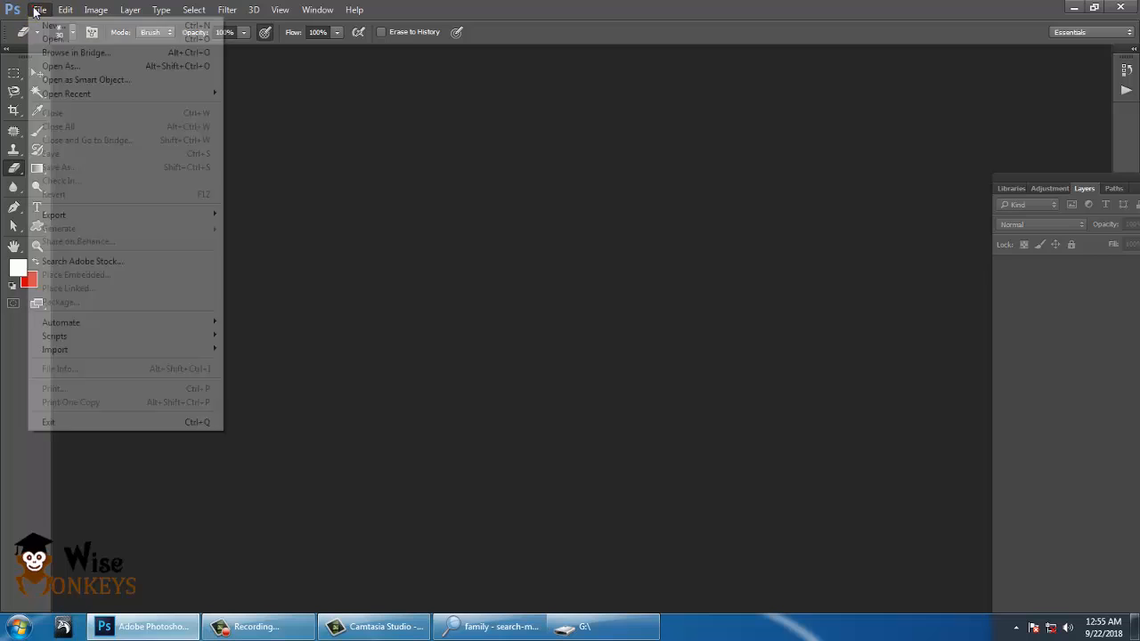
Open the group photo Diversity-diversité.jpg from the Photoshop ref folder on the Desktop
{"action": "left_click", "coordinate": [49, 33]}
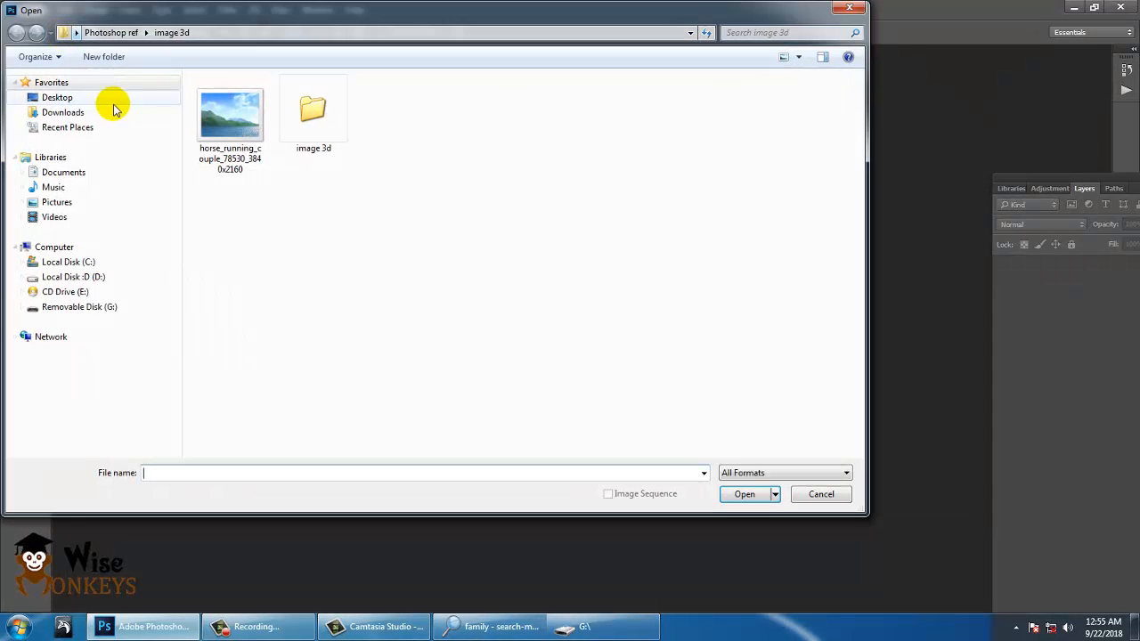
{"action": "left_click", "coordinate": [64, 99]}
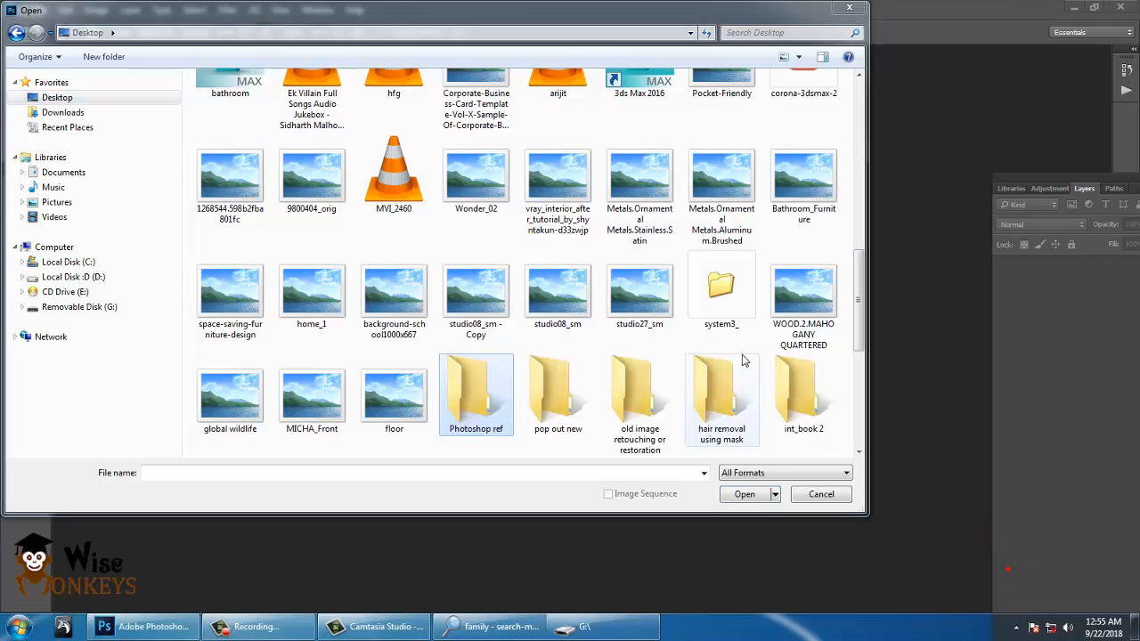
{"action": "double_click", "coordinate": [469, 403]}
{"action": "double_click", "coordinate": [228, 294]}
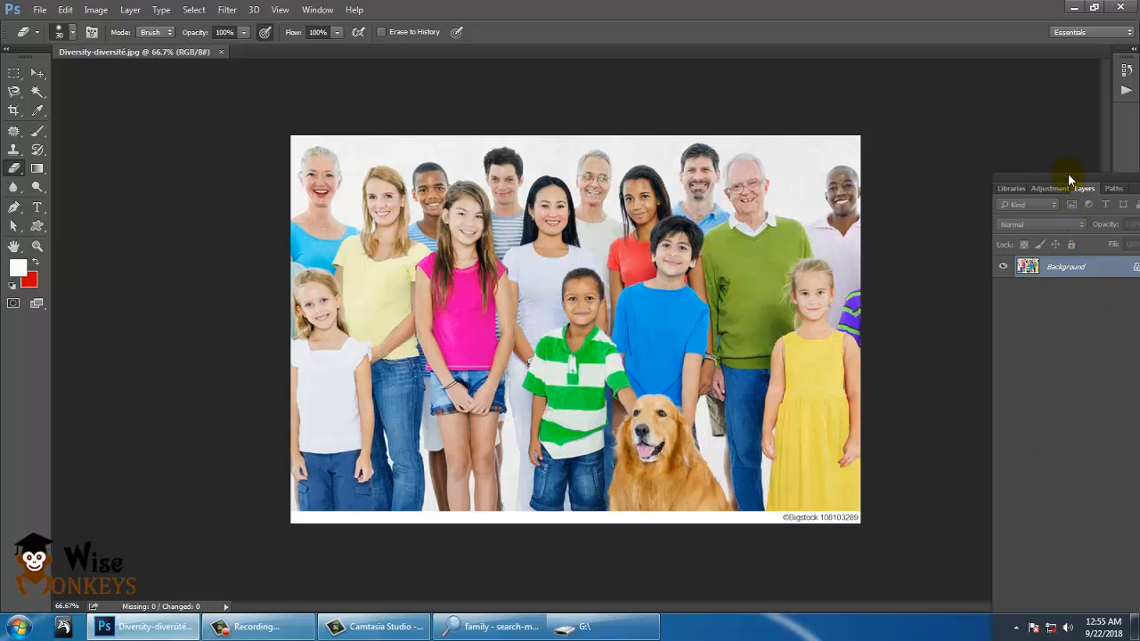
Bring the Layers panel fully into view and convert the locked Background into a regular layer named Layer 0
{"action": "left_click_drag", "start_coordinate": [1067, 173], "coordinate": [1015, 96]}
{"action": "double_click", "coordinate": [1026, 190]}
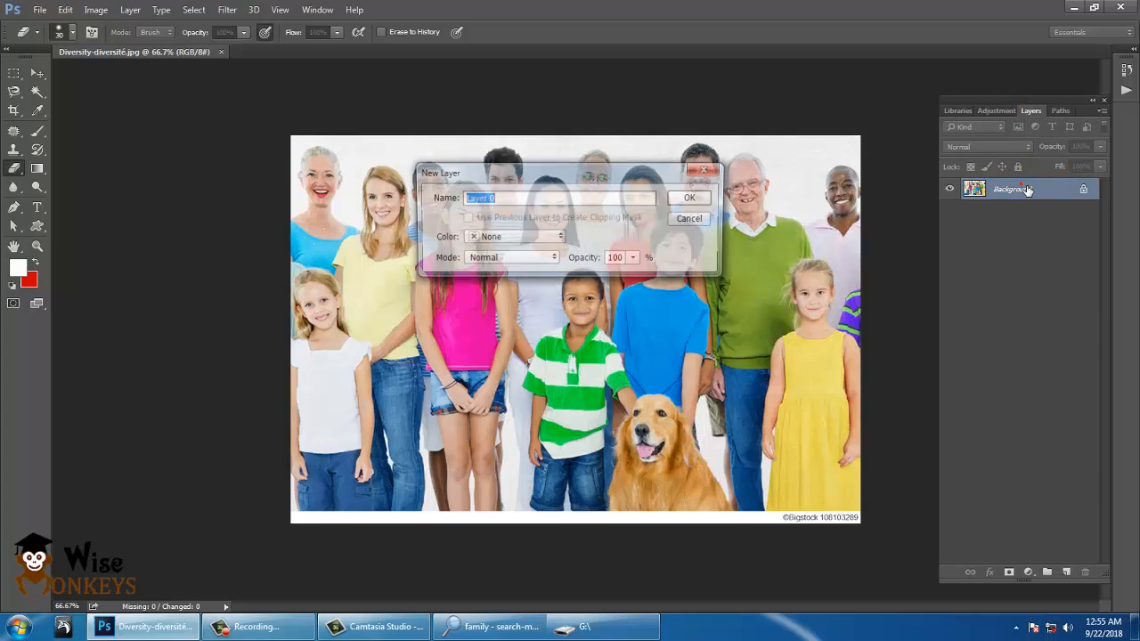
{"action": "left_click", "coordinate": [688, 197]}
Duplicate Layer 0 within the same document and hide the original layer
{"action": "right_click", "coordinate": [1036, 195]}
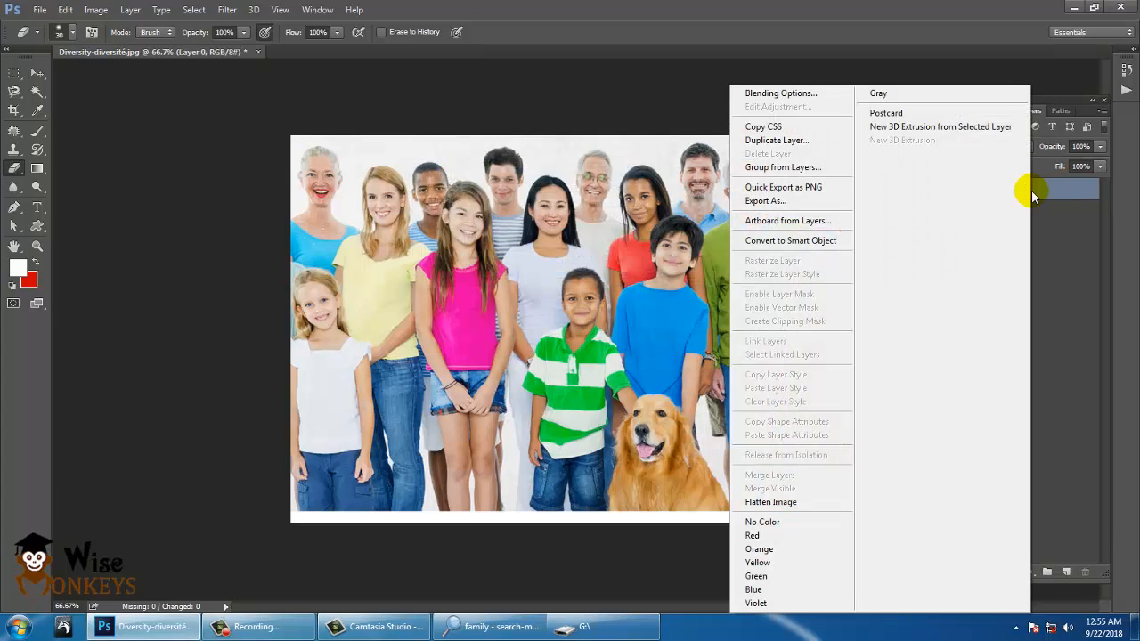
{"action": "left_click", "coordinate": [788, 145]}
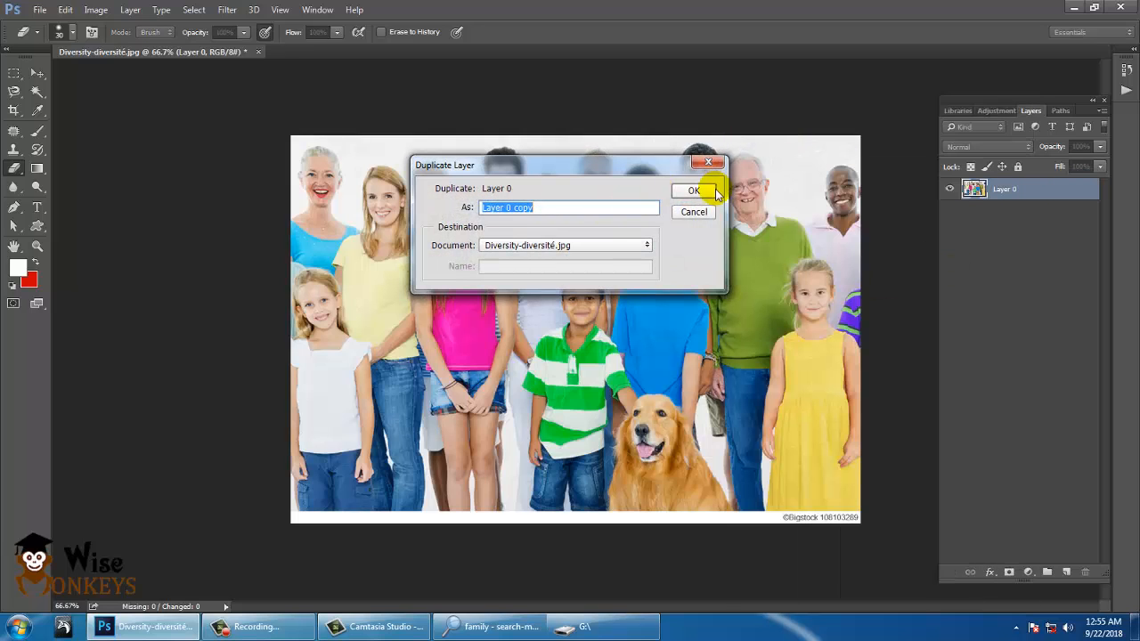
{"action": "left_click", "coordinate": [693, 191]}
{"action": "left_click", "coordinate": [950, 212]}
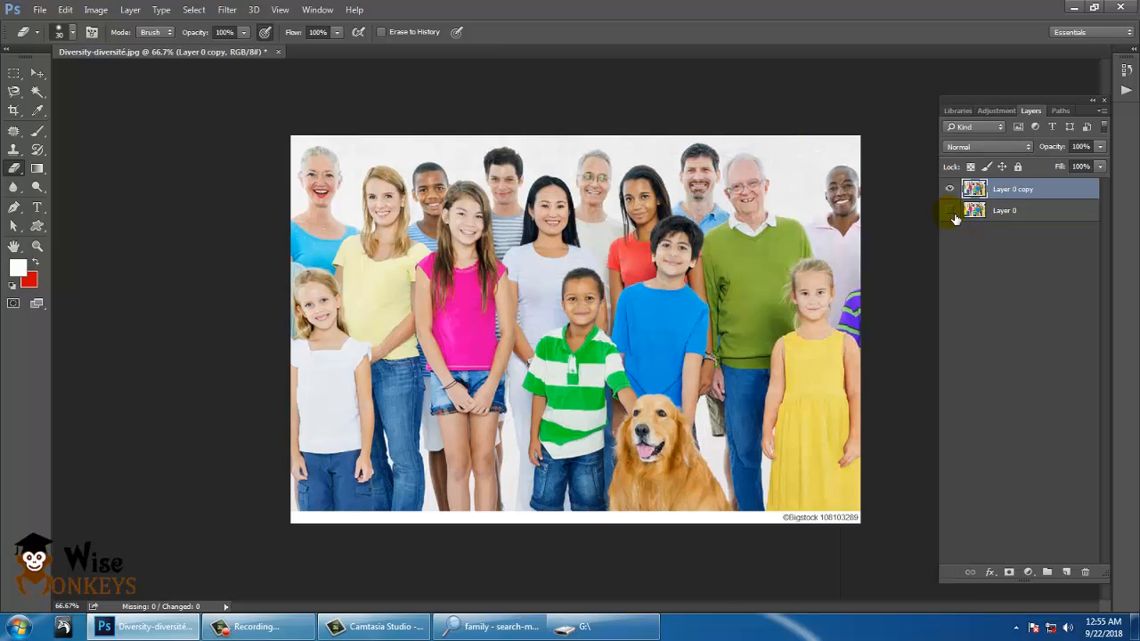
Add an empty layer above the photo copy and crop the white watermark strip off the image's bottom edge
{"action": "left_click", "coordinate": [1069, 572]}
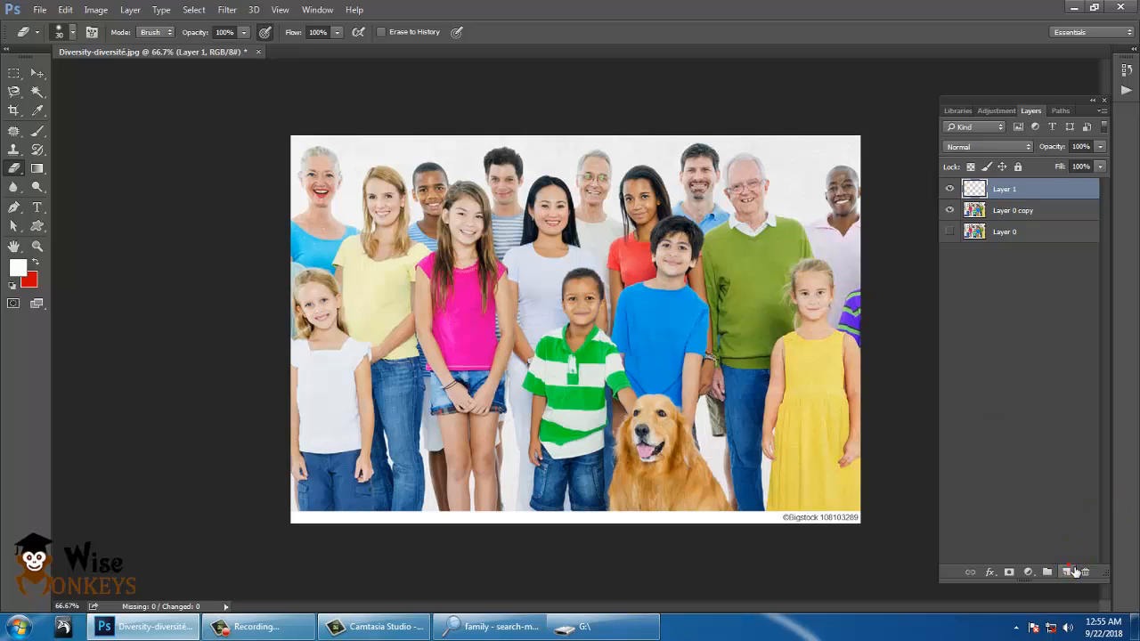
{"action": "left_click", "coordinate": [12, 109]}
{"action": "left_click_drag", "start_coordinate": [580, 525], "coordinate": [572, 519]}
{"action": "key", "text": "Return"}
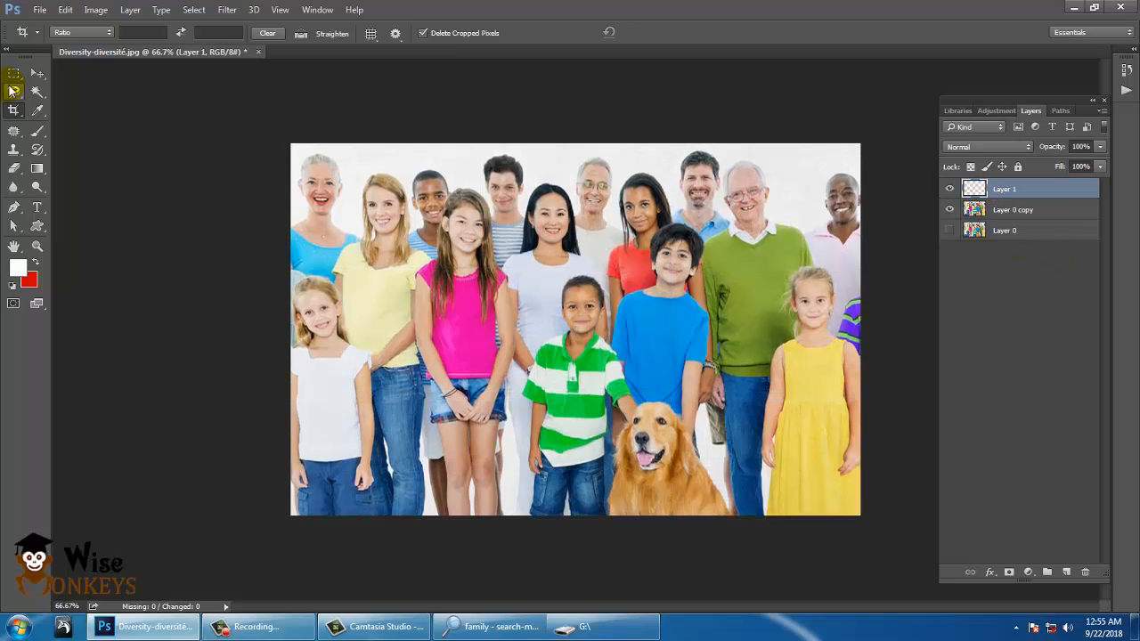
Marquee-select a rectangle over the faces in the photo's upper middle and clip the empty Layer 1 to Layer 0 copy
{"action": "left_click_drag", "start_coordinate": [13, 73], "coordinate": [54, 73]}
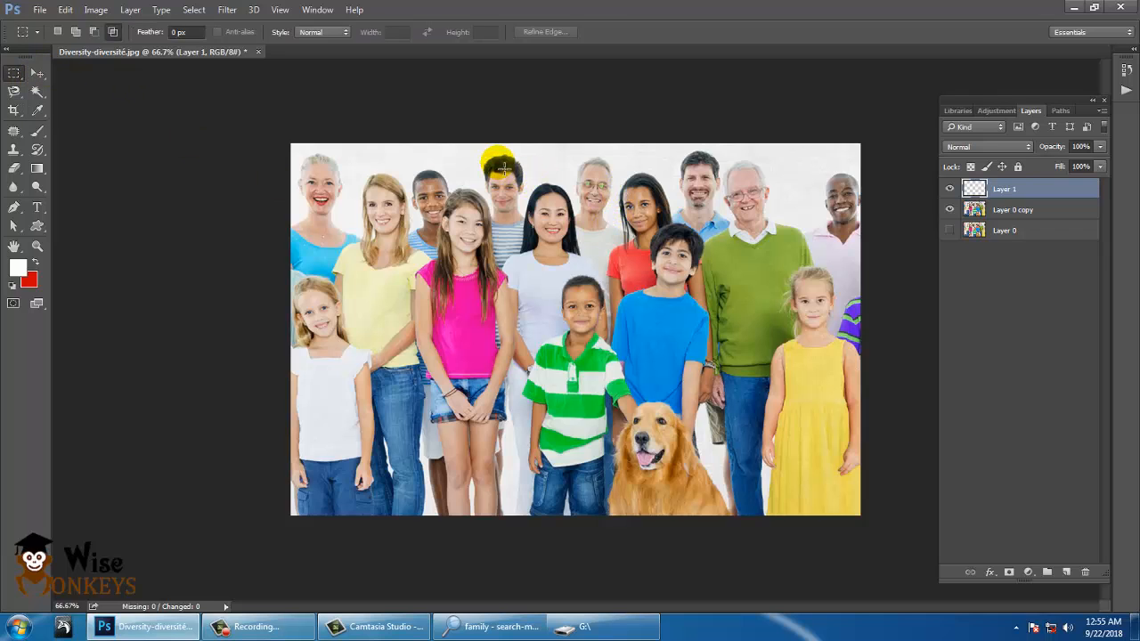
{"action": "left_click_drag", "start_coordinate": [642, 278], "coordinate": [656, 303]}
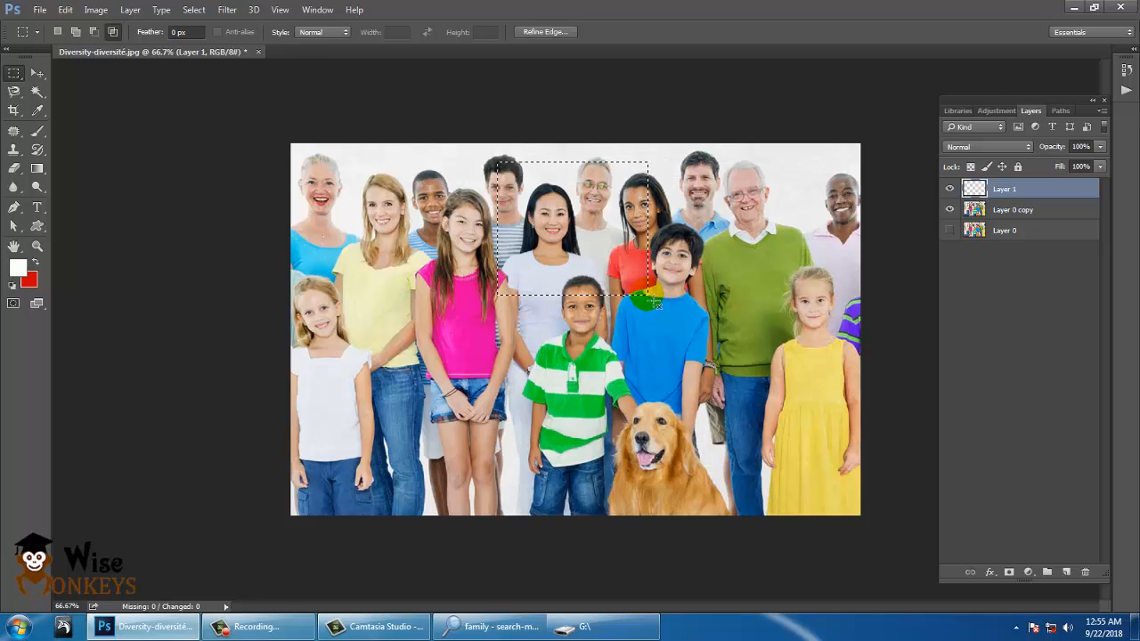
{"action": "right_click", "coordinate": [1018, 191]}
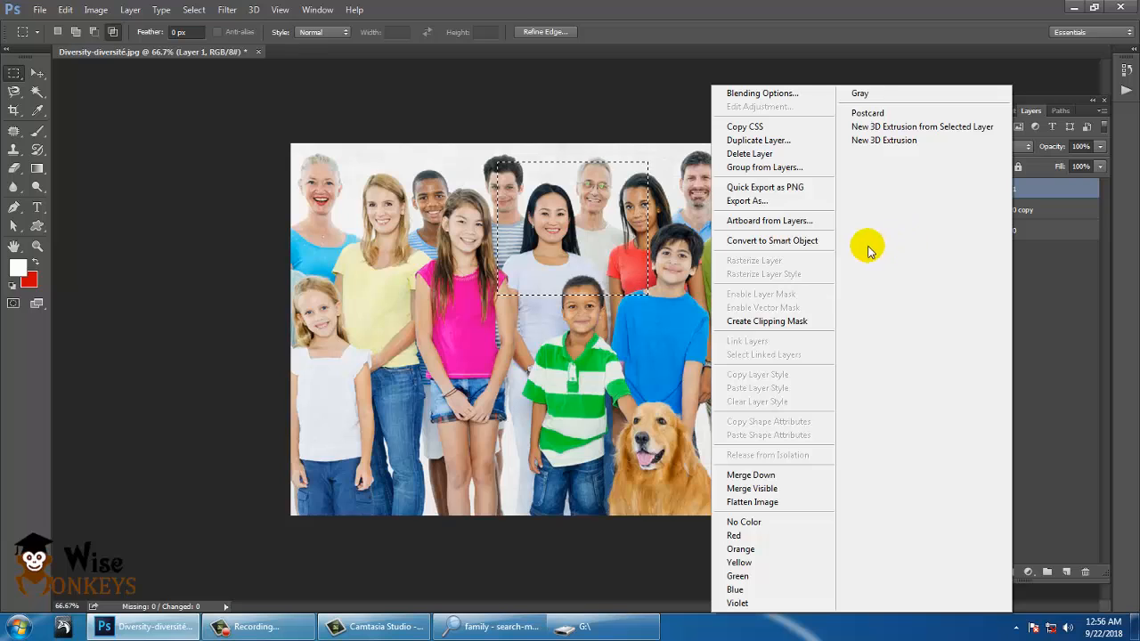
{"action": "left_click", "coordinate": [787, 322]}
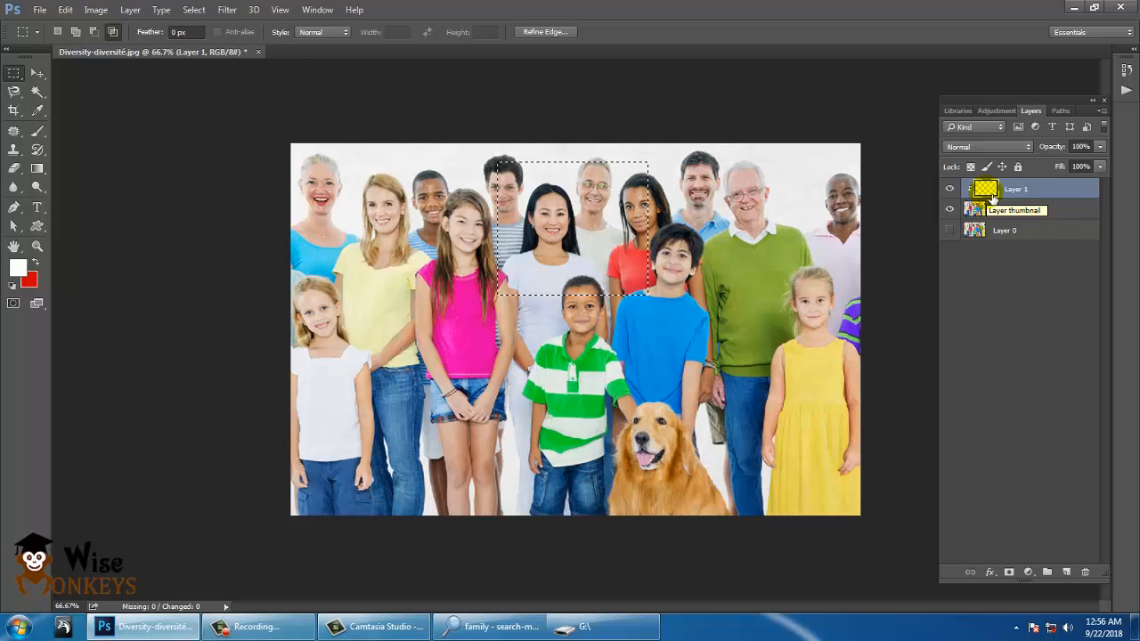
Rename the clipped Layer 1 as white
{"action": "double_click", "coordinate": [1017, 195]}
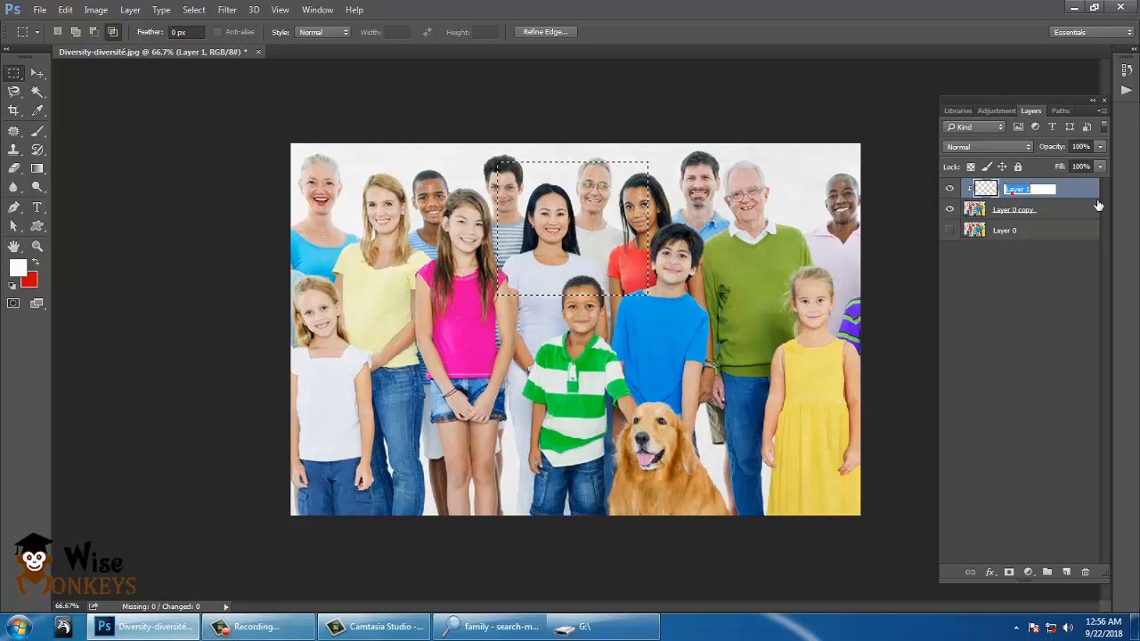
{"action": "type", "text": "white"}
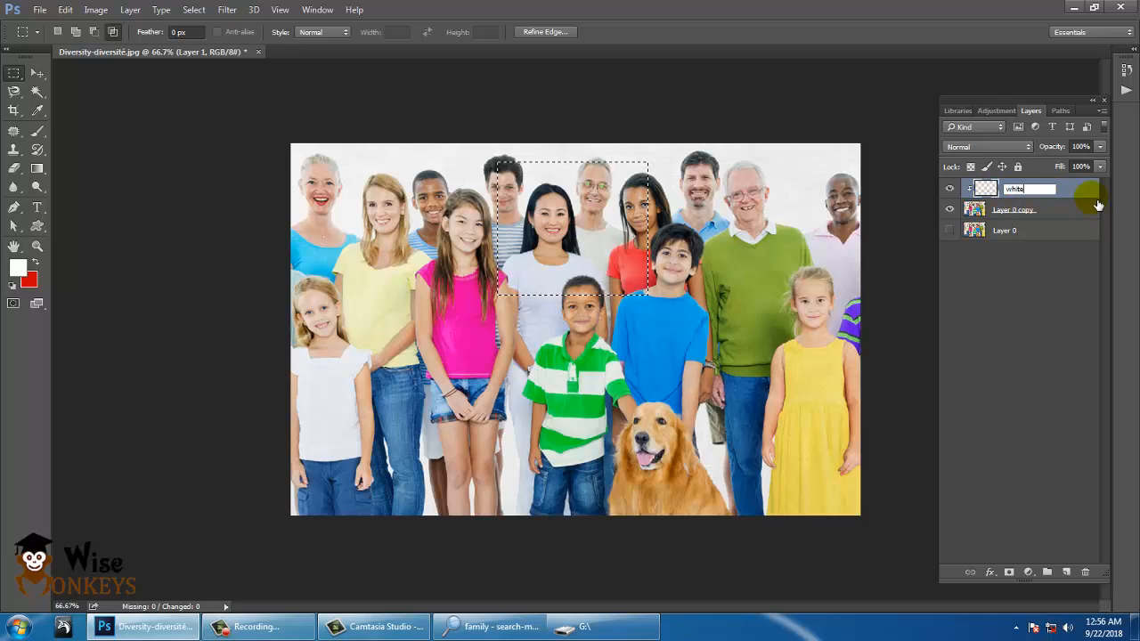
{"action": "key", "text": "Return"}
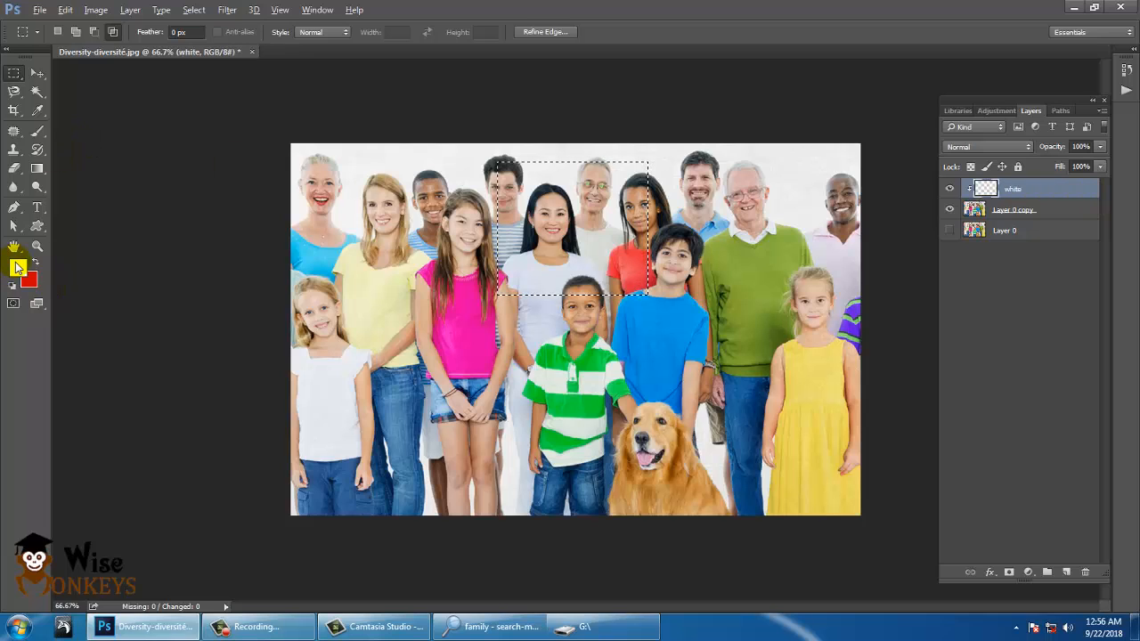
Fill the rectangular selection on the white layer with the white foreground colour and deselect it
{"action": "key", "text": "alt+BackSpace"}
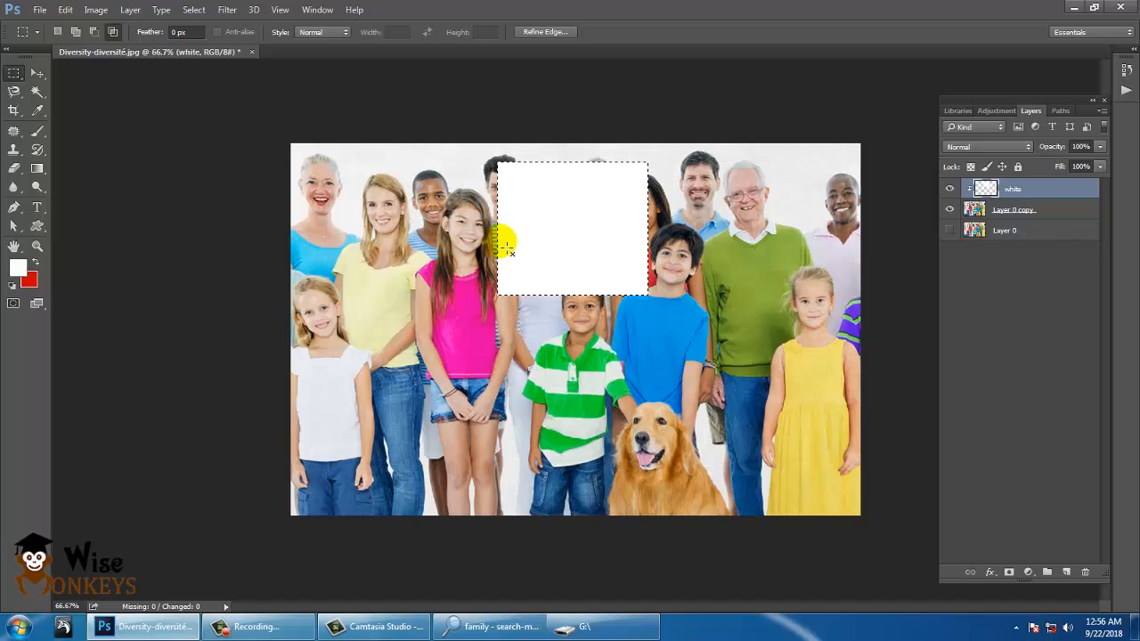
{"action": "left_click", "coordinate": [37, 73]}
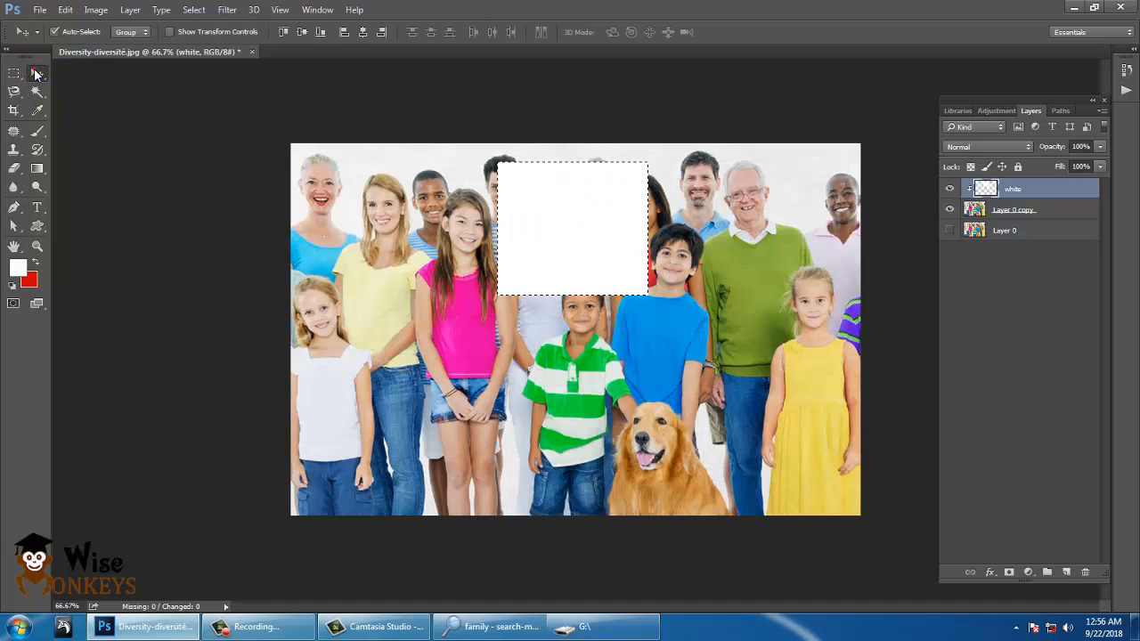
{"action": "key", "text": "ctrl"}
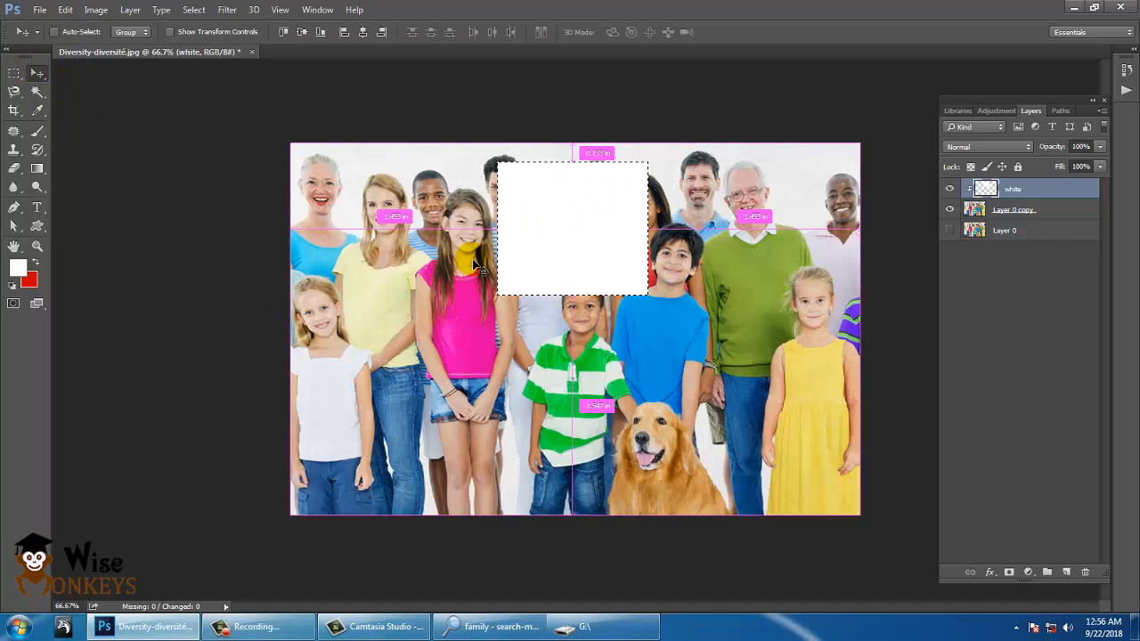
{"action": "left_click", "coordinate": [193, 10]}
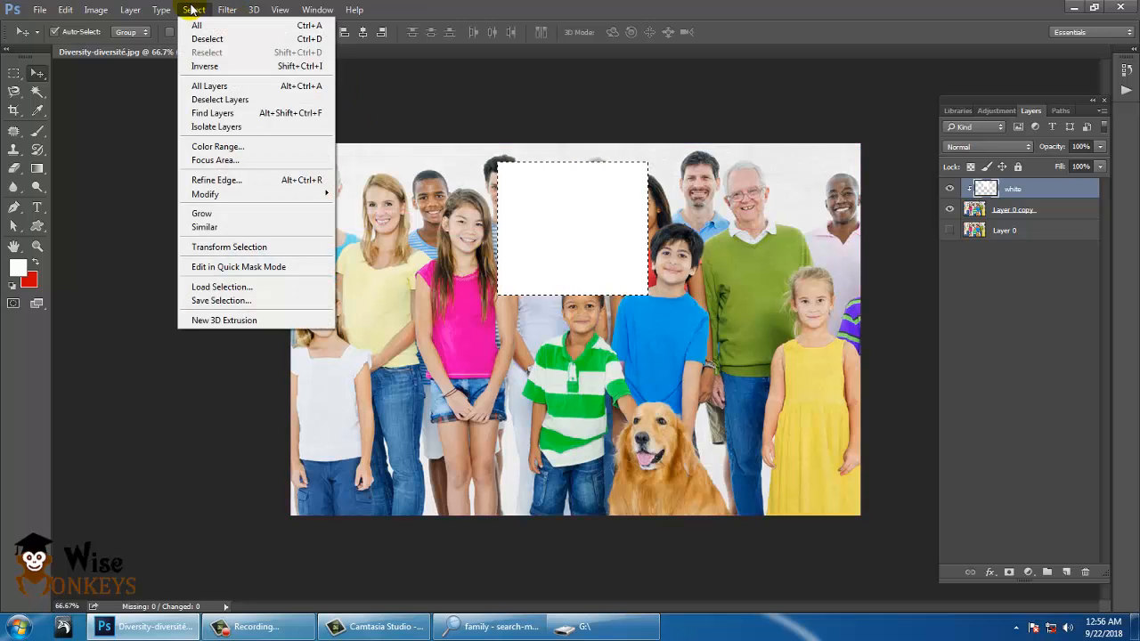
{"action": "left_click", "coordinate": [207, 38]}
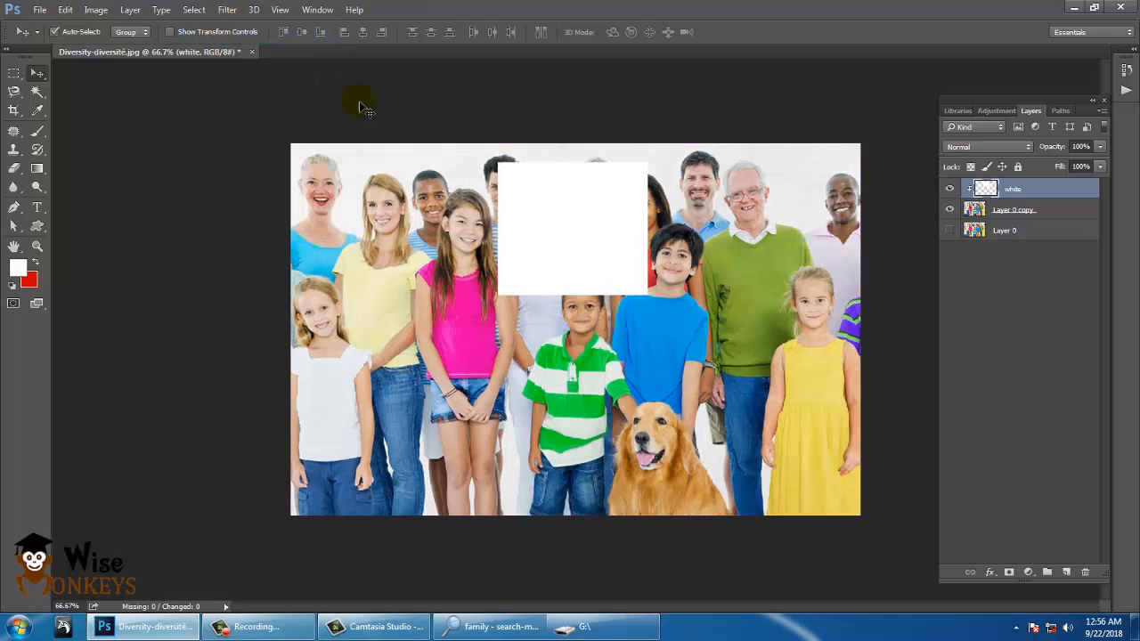
Duplicate the white layer and rename the copy as black
{"action": "right_click", "coordinate": [1029, 190]}
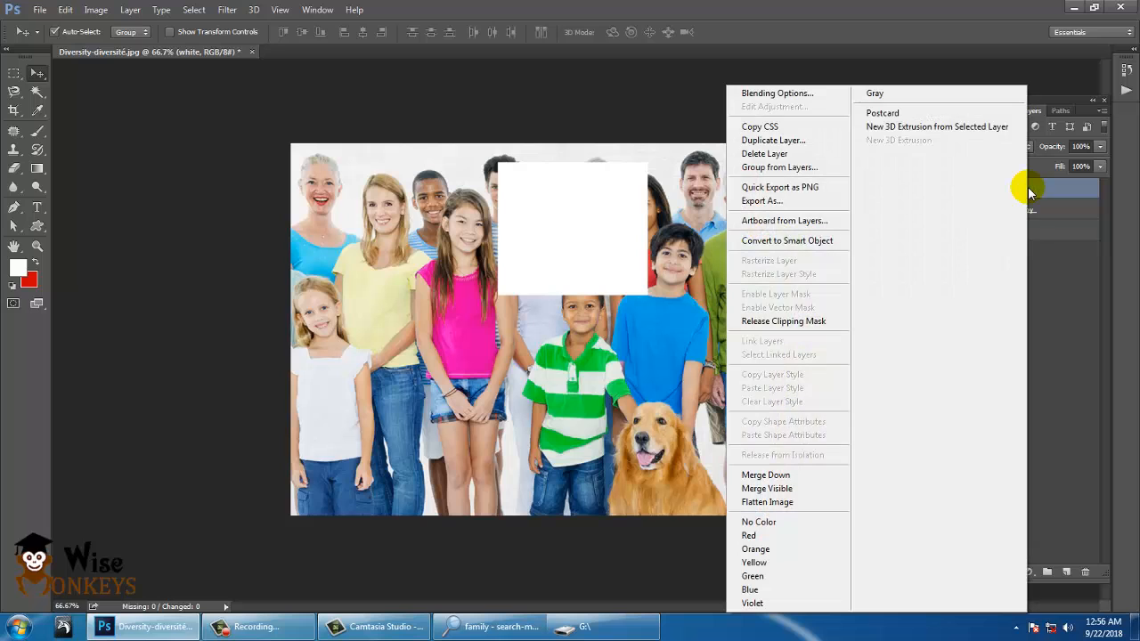
{"action": "left_click", "coordinate": [803, 153]}
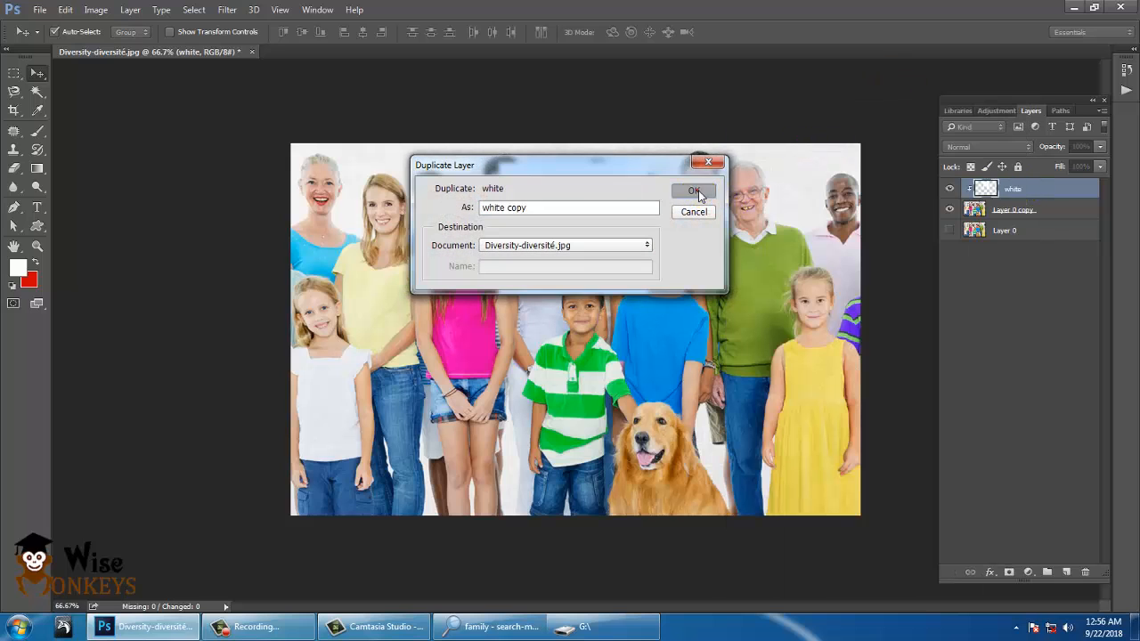
{"action": "left_click", "coordinate": [688, 188]}
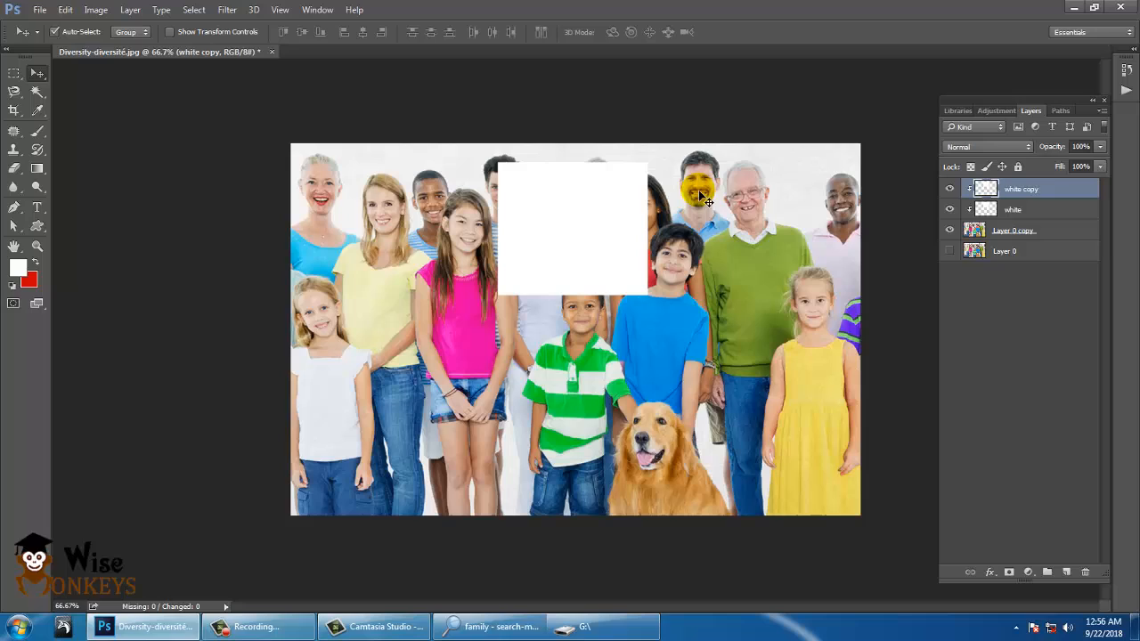
{"action": "double_click", "coordinate": [1028, 194]}
{"action": "type", "text": "black"}
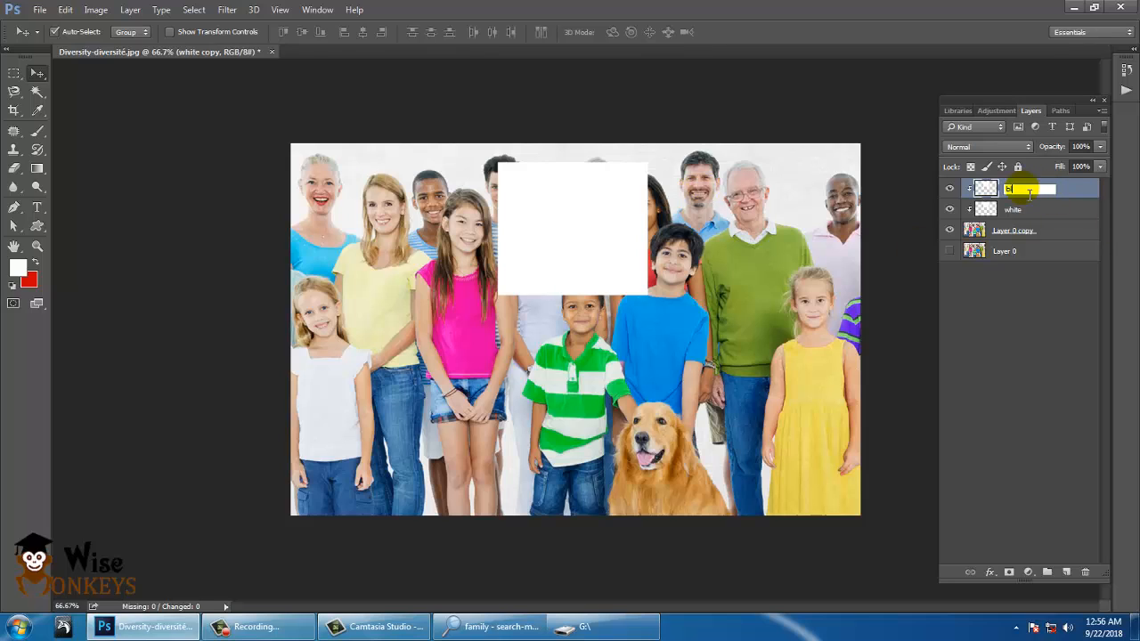
Free Transform the black layer's rectangle to about 80% width and 75% height inside the white one
{"action": "left_click", "coordinate": [31, 71]}
{"action": "key", "text": "ctrl+t"}
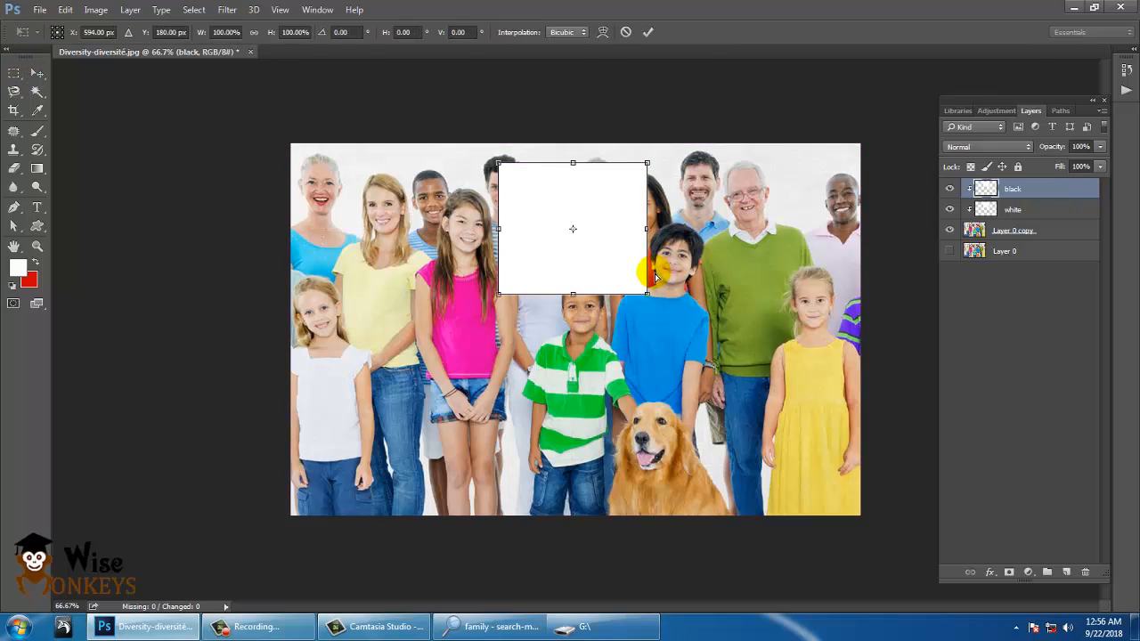
{"action": "left_click_drag", "start_coordinate": [649, 164], "coordinate": [626, 169]}
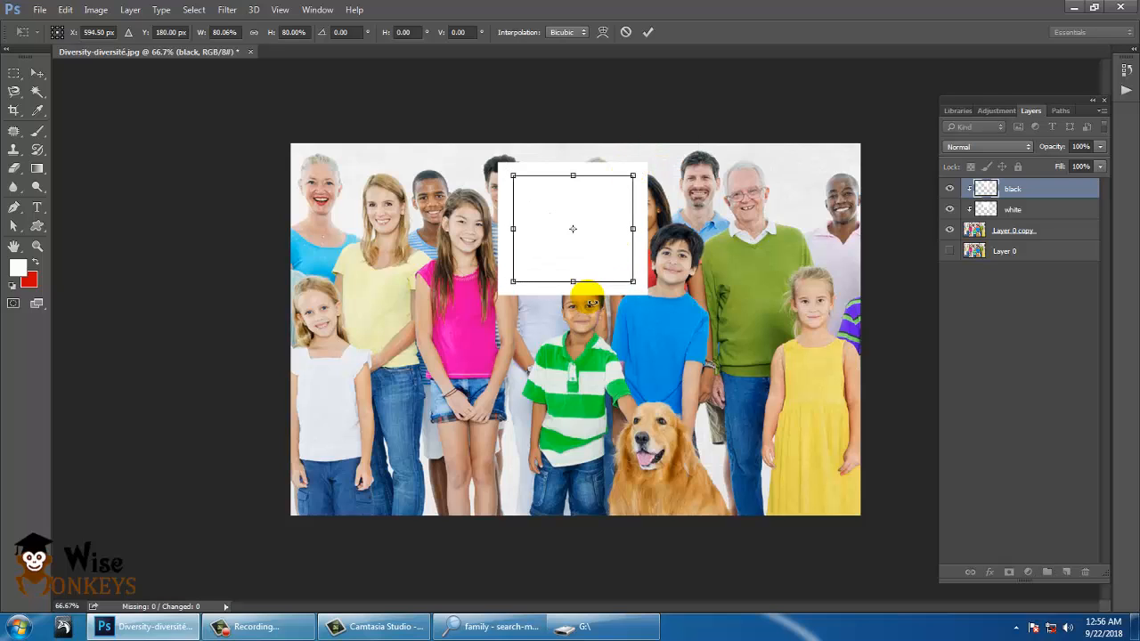
{"action": "left_click_drag", "start_coordinate": [575, 284], "coordinate": [570, 269]}
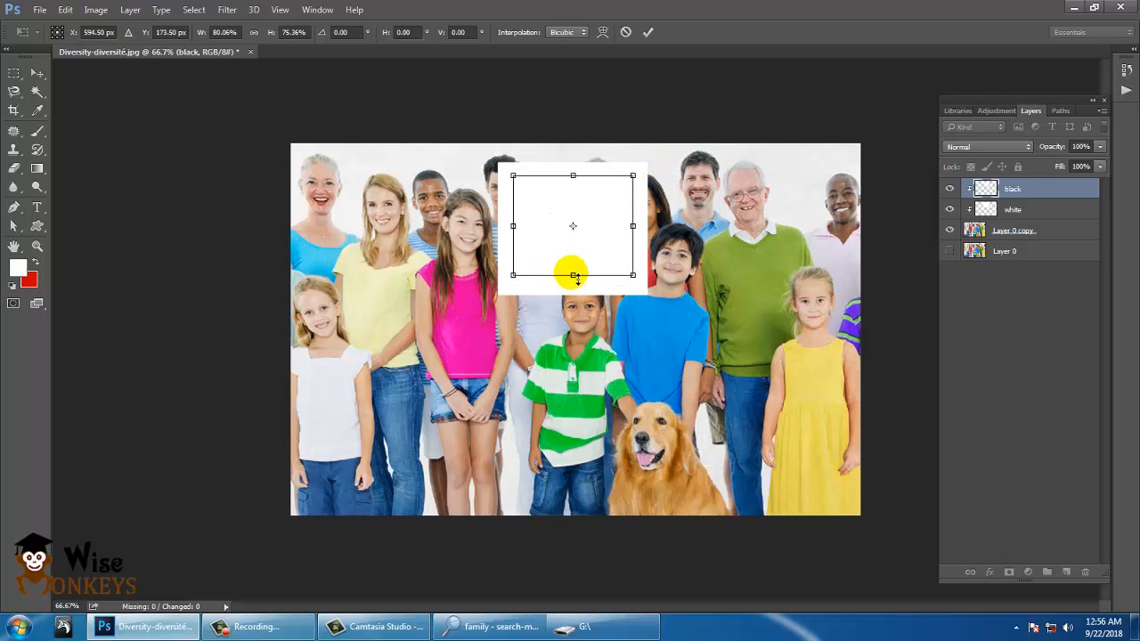
{"action": "key", "text": "Return"}
Load the black layer's rectangle as a selection and fill it with foreground colour 000000 using the Paint Bucket
{"action": "left_click", "coordinate": [985, 190], "text": "ctrl"}
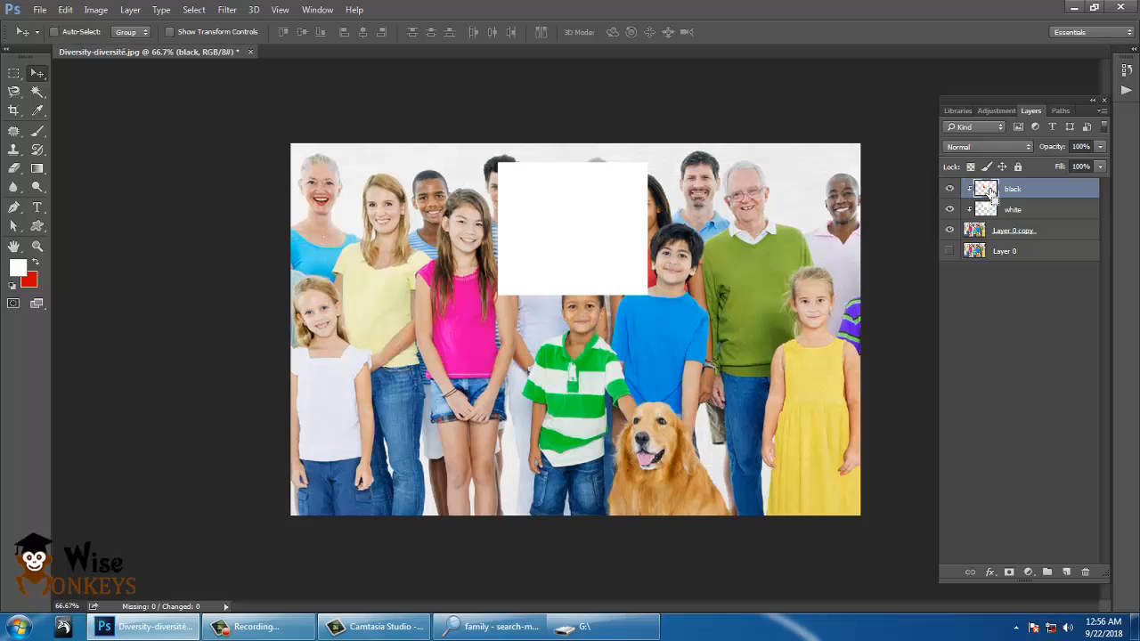
{"action": "left_click", "coordinate": [17, 266]}
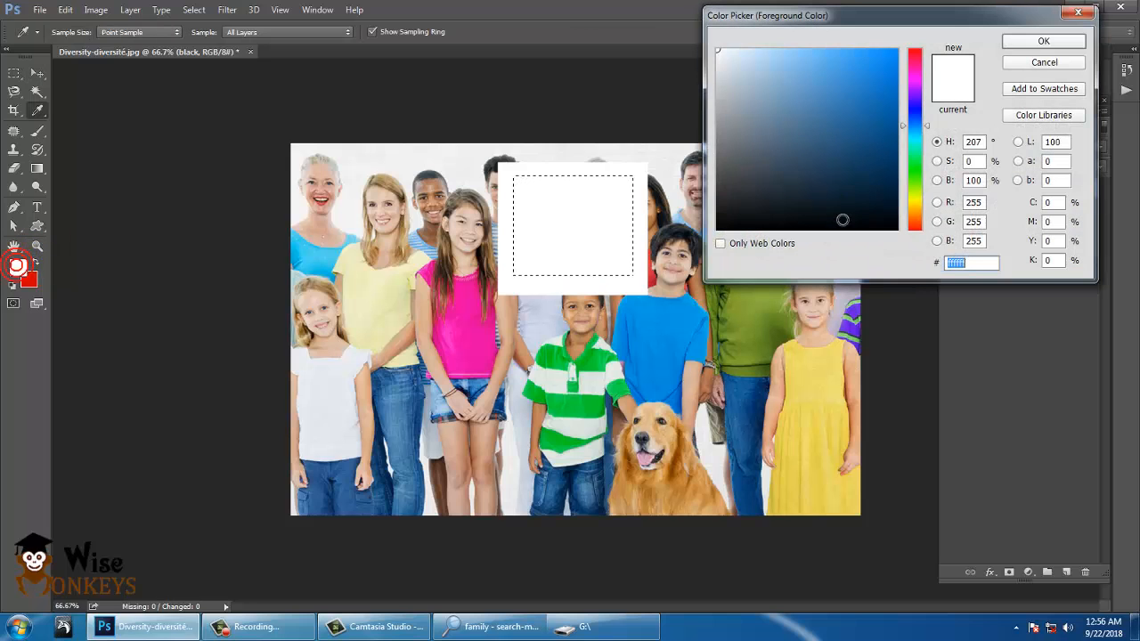
{"action": "type", "text": "000000"}
{"action": "left_click", "coordinate": [1011, 42]}
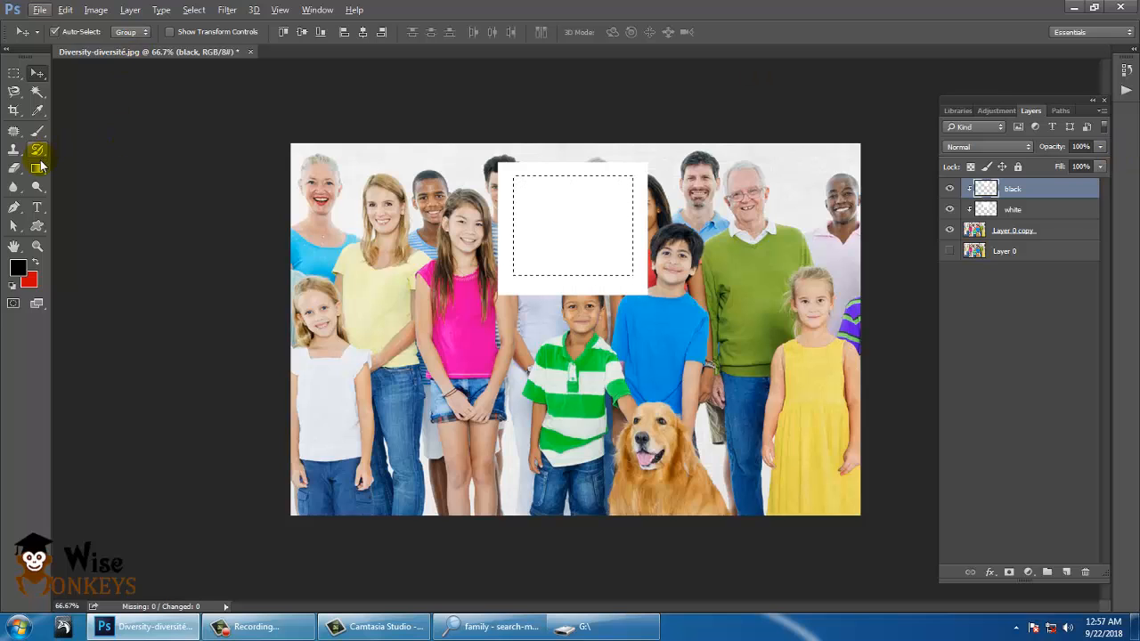
{"action": "left_click_drag", "start_coordinate": [37, 168], "coordinate": [98, 179]}
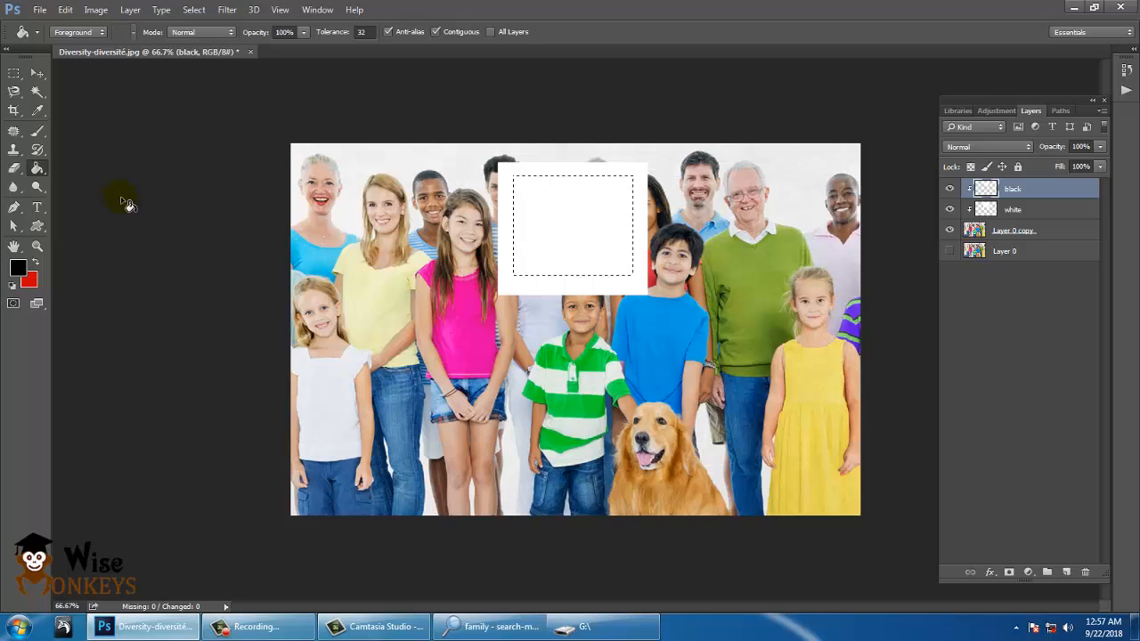
{"action": "left_click", "coordinate": [575, 192]}
Deselect the black rectangle and move it slightly upward to leave a wider white border below it
{"action": "left_click", "coordinate": [38, 76]}
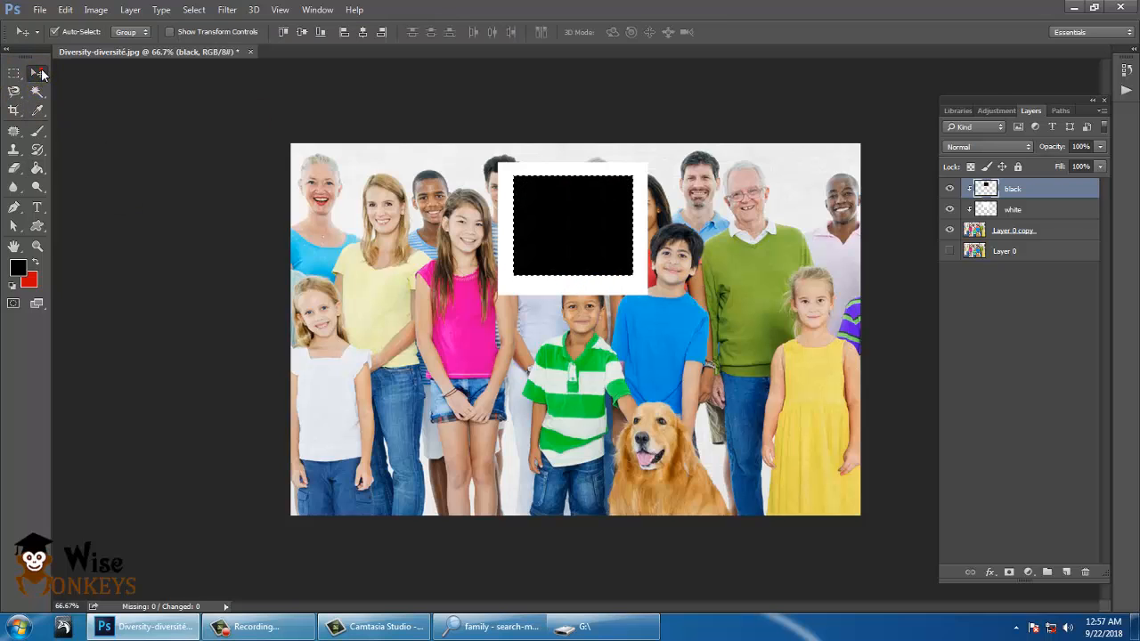
{"action": "key", "text": "ctrl+d"}
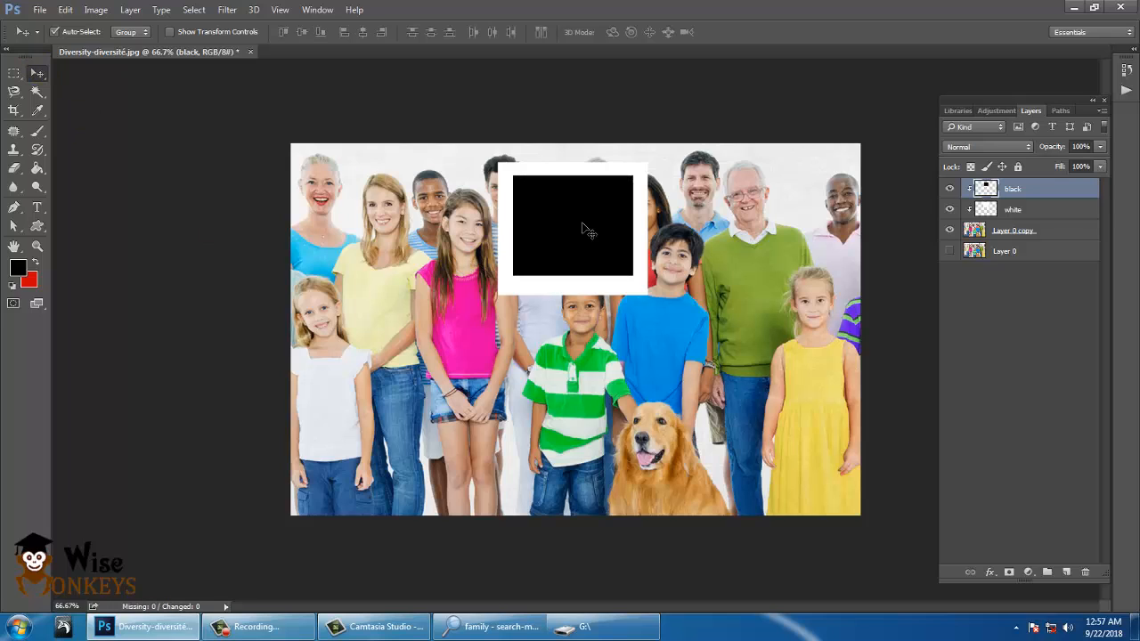
{"action": "left_click_drag", "start_coordinate": [589, 223], "coordinate": [582, 215]}
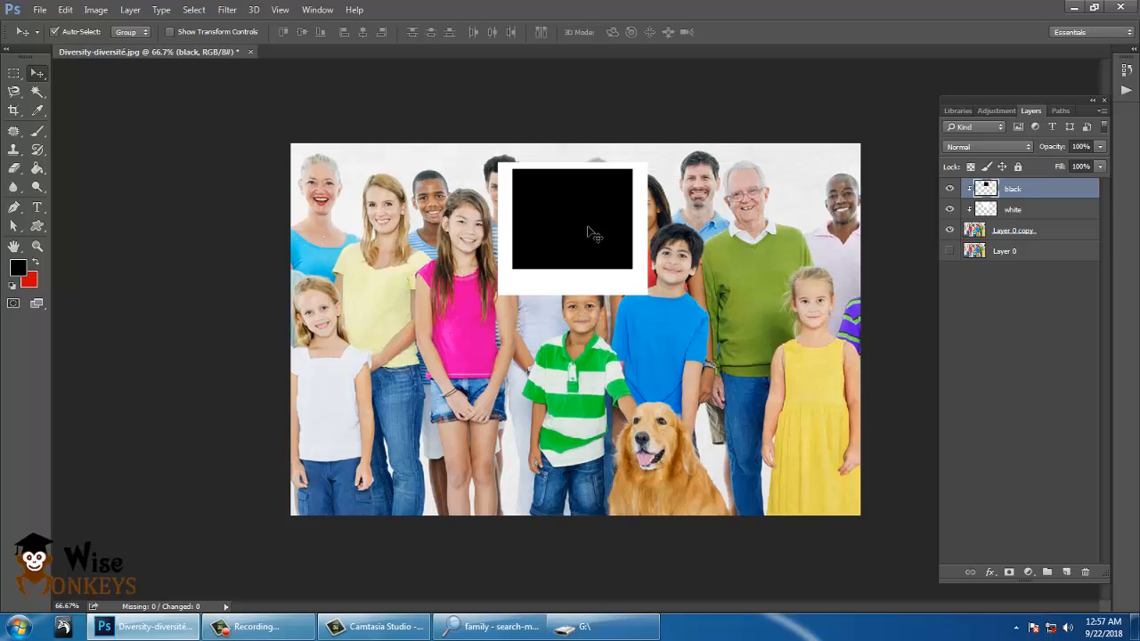
Nudge the black rectangle slightly down inside the white frame, keeping the lower white border wider
{"action": "key", "text": "Down"}
{"action": "key", "text": "Down"}
{"action": "key", "text": "Down"}
{"action": "key", "text": "Down"}
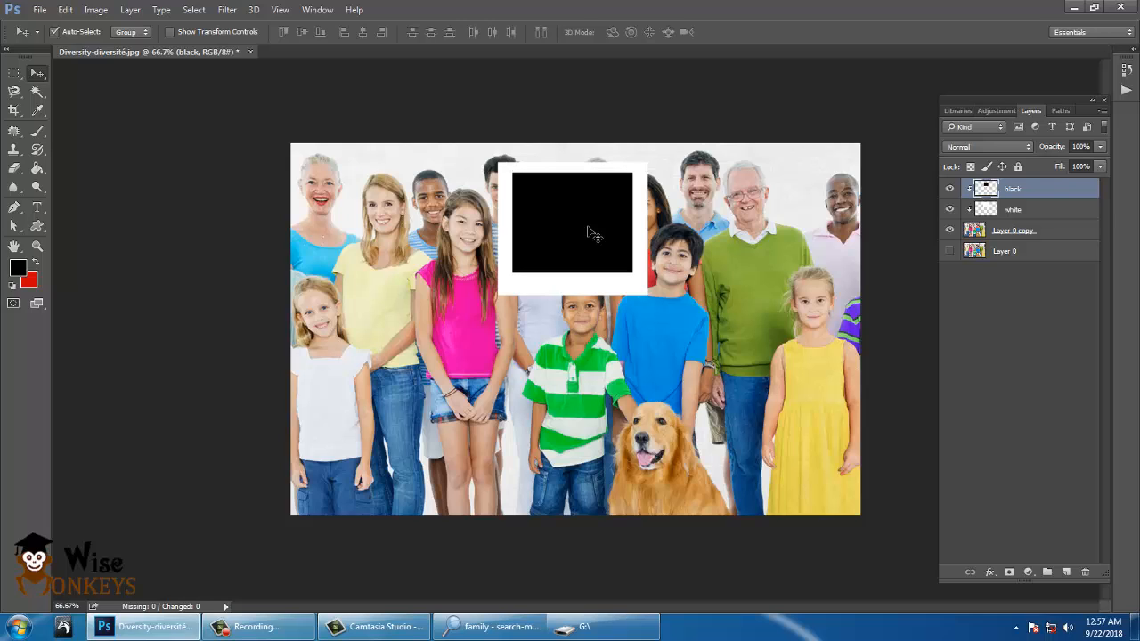
Move Layer 0 copy above the black layer and clip it to the black rectangle with a clipping mask
{"action": "left_click", "coordinate": [1056, 231]}
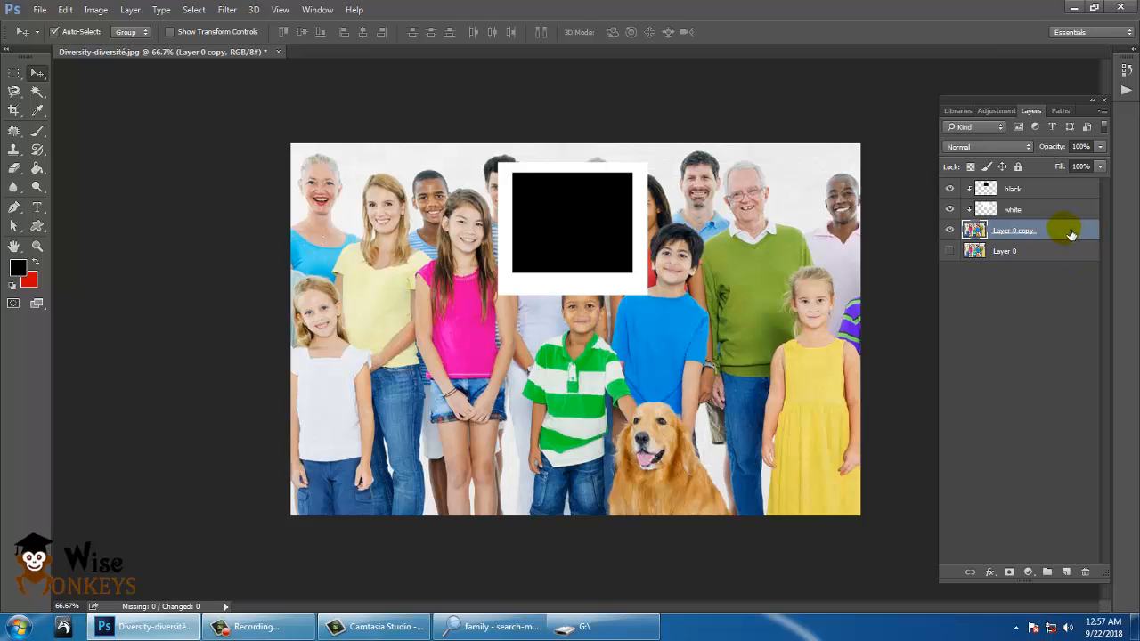
{"action": "left_click_drag", "start_coordinate": [1060, 231], "coordinate": [1058, 190]}
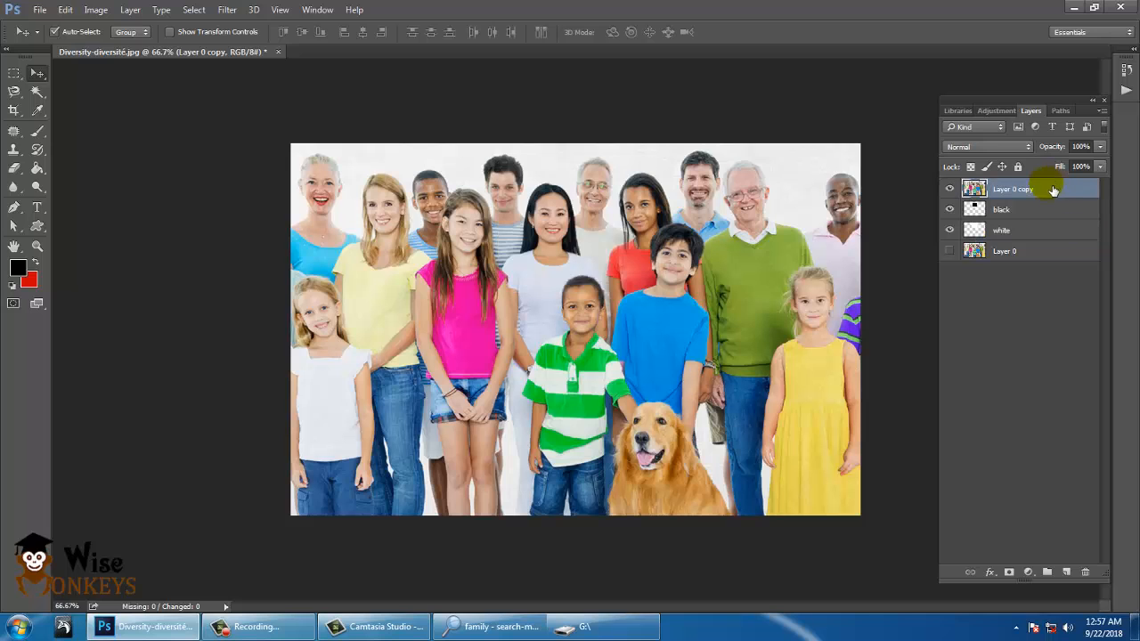
{"action": "right_click", "coordinate": [1031, 185]}
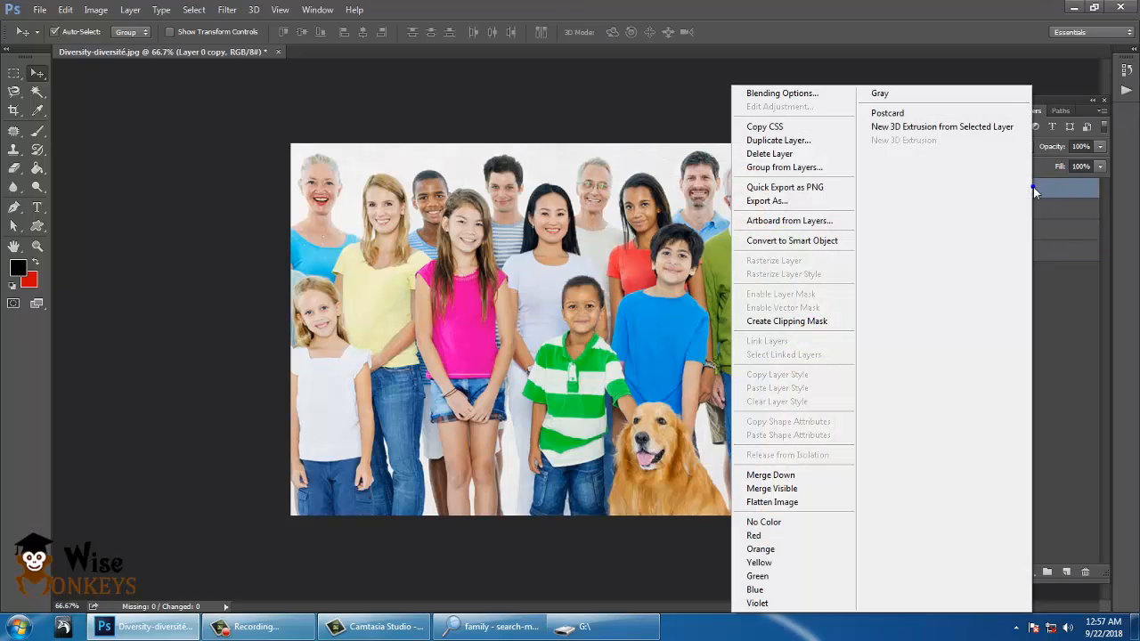
{"action": "left_click", "coordinate": [801, 322]}
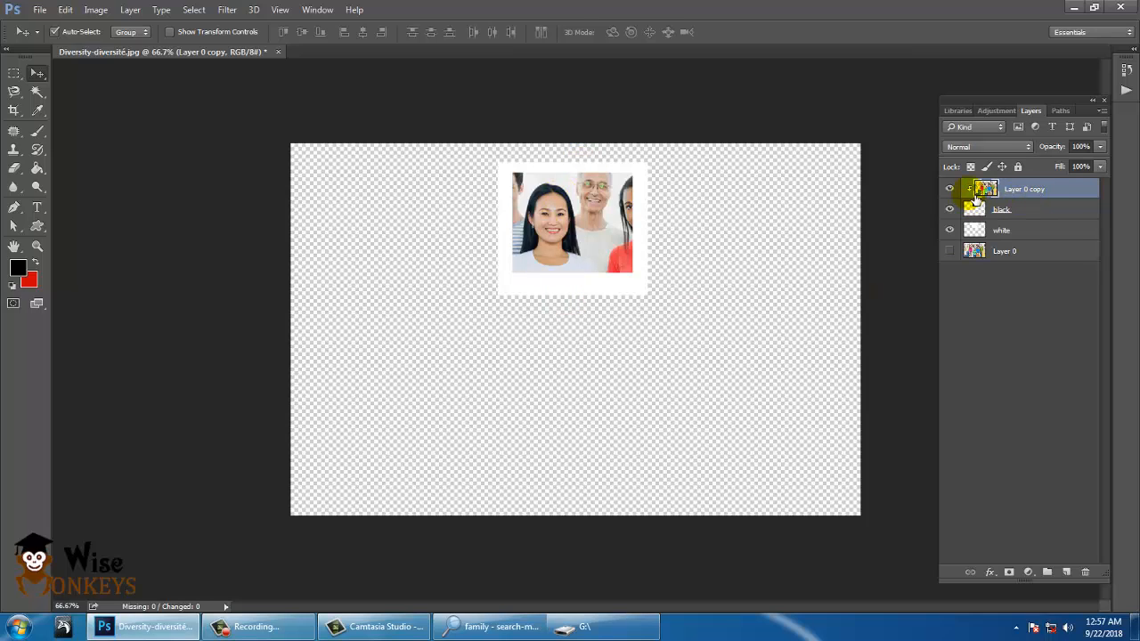
Hide and show the black and white layers in turn to check what each contributes to the frame
{"action": "left_click", "coordinate": [1022, 209]}
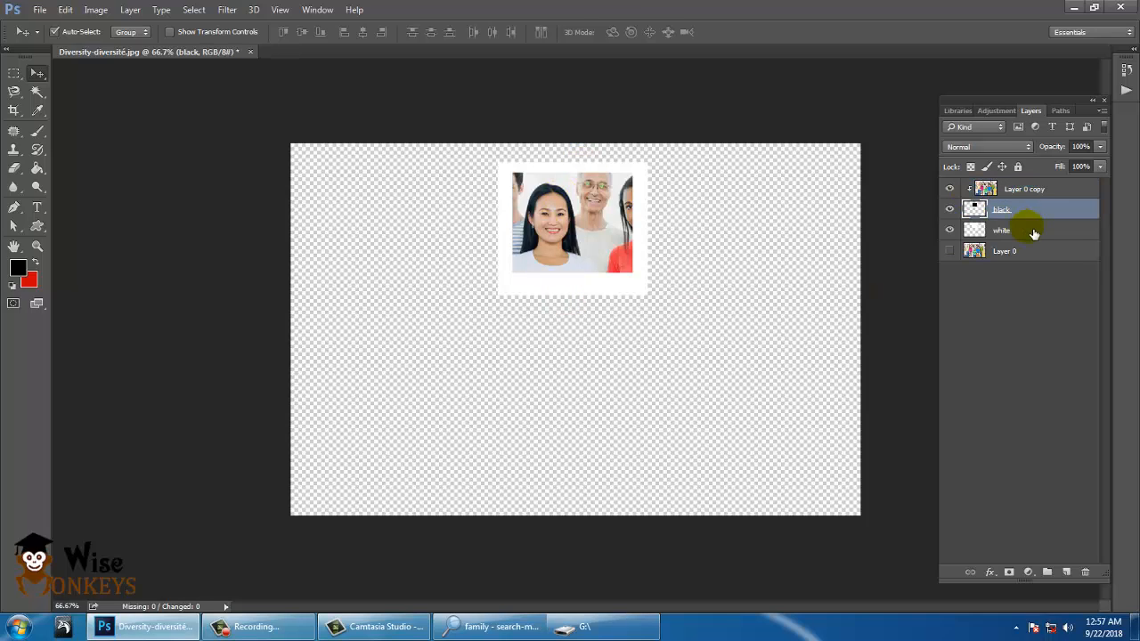
{"action": "left_click", "coordinate": [950, 210]}
{"action": "left_click", "coordinate": [950, 210]}
{"action": "left_click", "coordinate": [950, 231]}
{"action": "left_click", "coordinate": [949, 230]}
Lock Layer 0 copy completely, and shift the black and white layers together slightly over the clipped photo
{"action": "left_click", "coordinate": [1046, 193]}
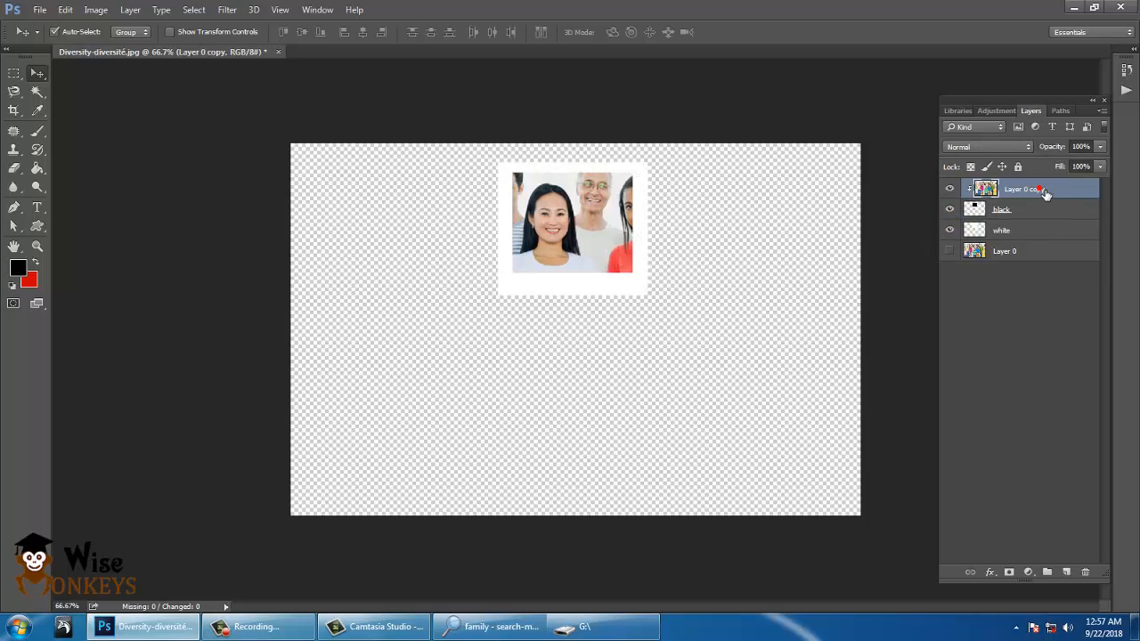
{"action": "left_click", "coordinate": [1019, 167]}
{"action": "left_click", "coordinate": [1038, 212]}
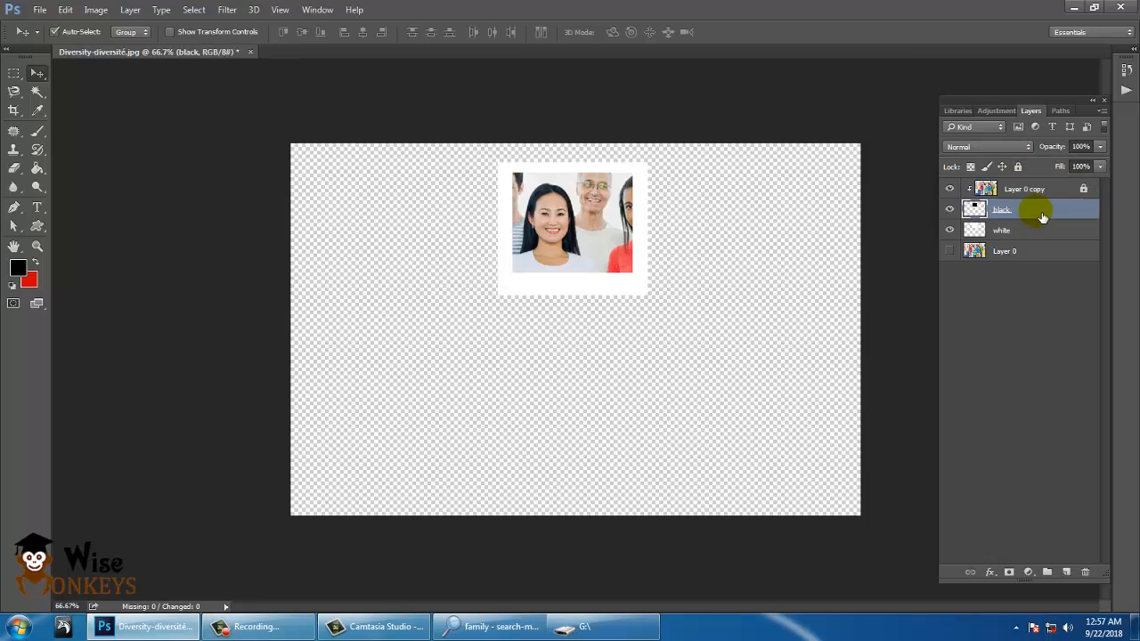
{"action": "left_click", "coordinate": [1041, 236], "text": "shift"}
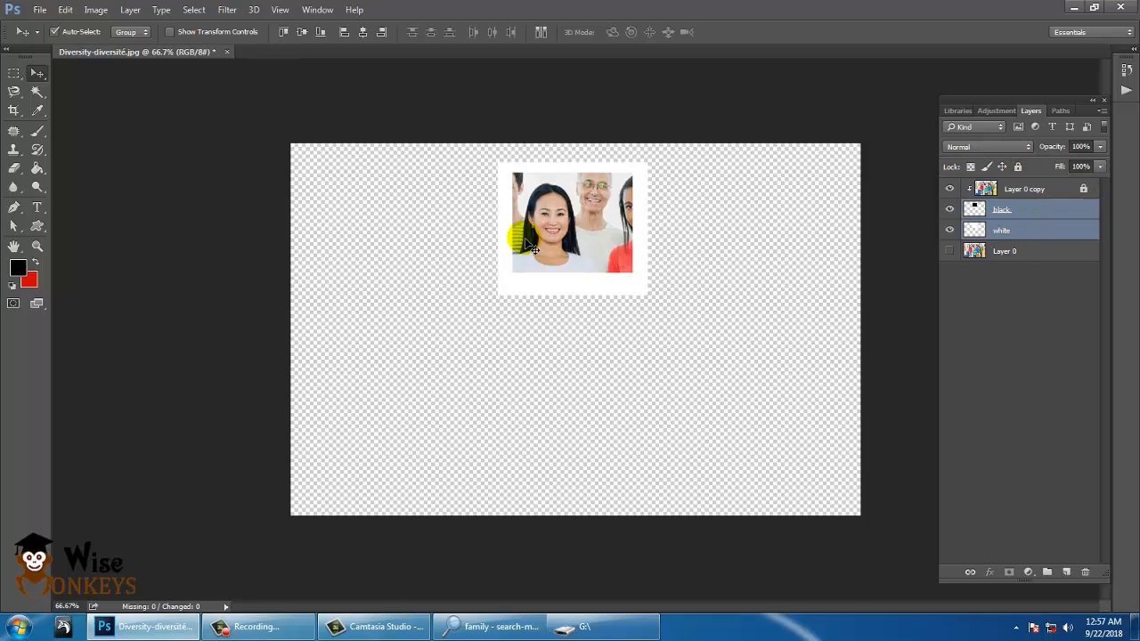
{"action": "mouse_move", "coordinate": [555, 242]}
{"action": "left_mouse_down"}
{"action": "mouse_move", "coordinate": [595, 311]}
{"action": "mouse_move", "coordinate": [675, 261]}
{"action": "mouse_move", "coordinate": [574, 258]}
{"action": "mouse_move", "coordinate": [408, 394]}
{"action": "mouse_move", "coordinate": [434, 226]}
{"action": "mouse_move", "coordinate": [654, 326]}
{"action": "mouse_move", "coordinate": [594, 200]}
{"action": "mouse_move", "coordinate": [547, 243]}
{"action": "left_mouse_up"}
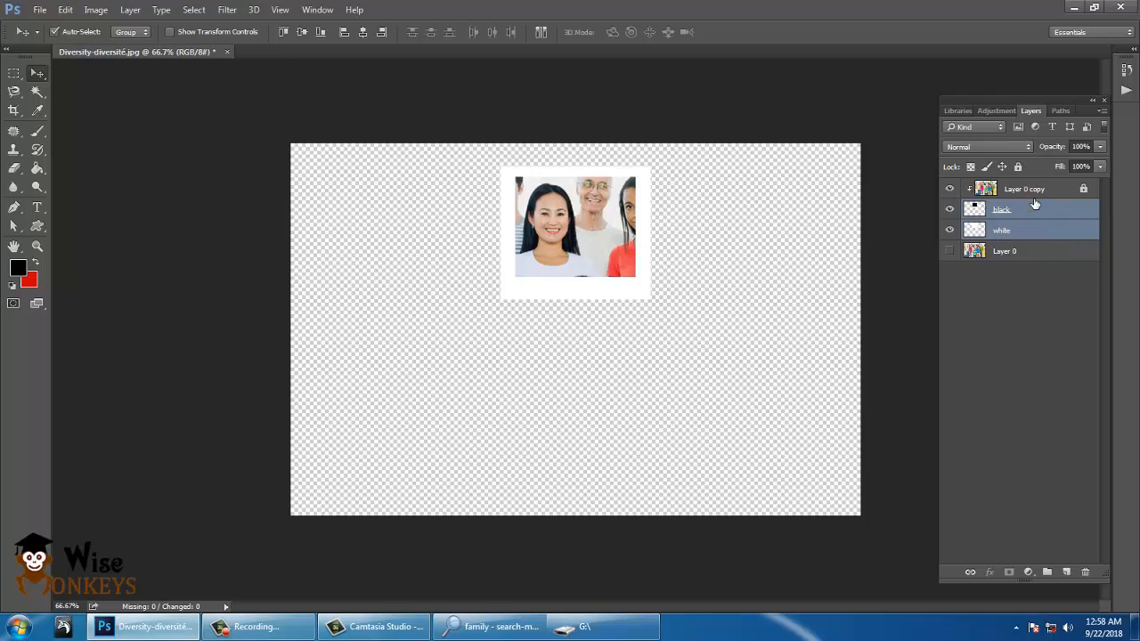
Duplicate Layer 0 copy, black and white together within the same document
{"action": "left_click", "coordinate": [1030, 190]}
{"action": "left_click", "coordinate": [1032, 214], "text": "shift"}
{"action": "left_click", "coordinate": [1035, 231], "text": "shift"}
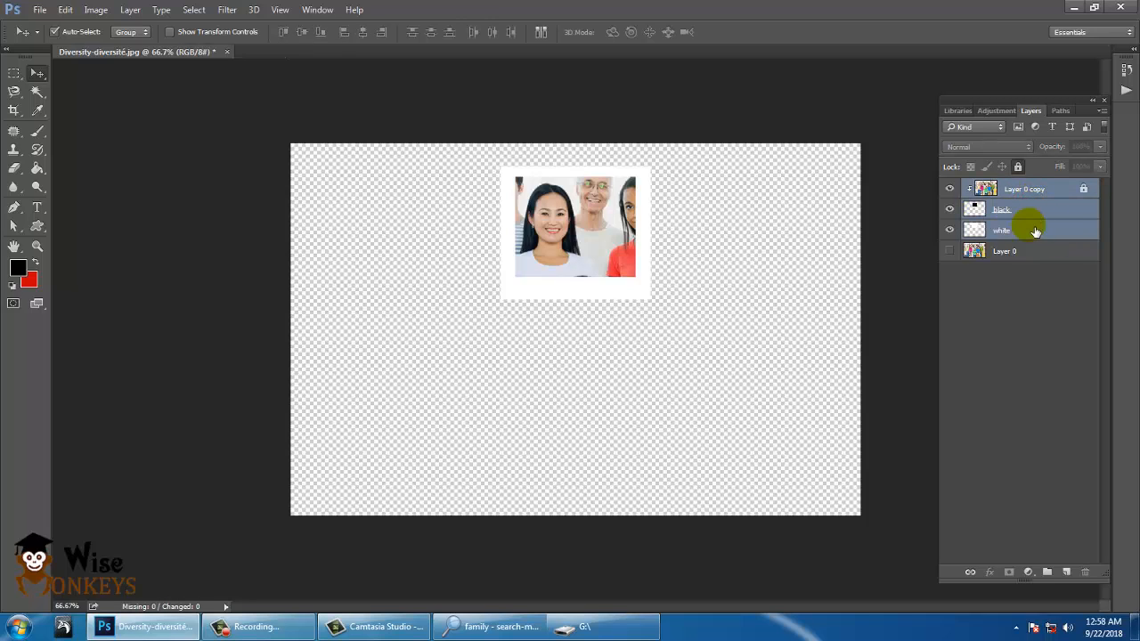
{"action": "right_click", "coordinate": [1021, 193]}
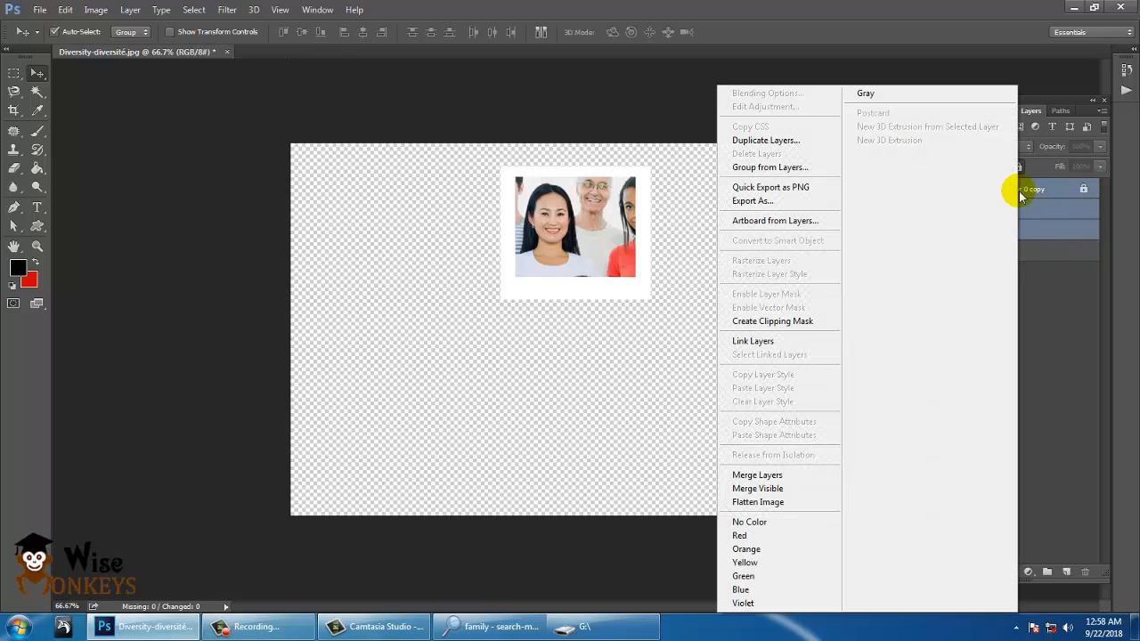
{"action": "left_click", "coordinate": [781, 141]}
{"action": "left_click", "coordinate": [694, 191]}
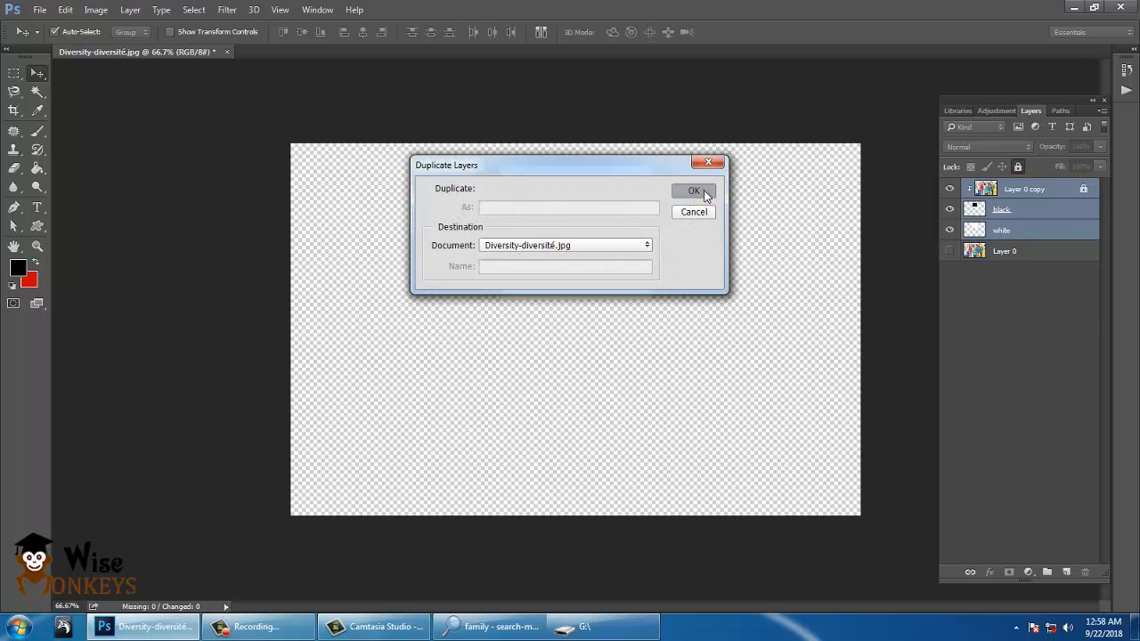
Move black copy and white copy together over the girl in pink and rotate them to -25°
{"action": "left_click", "coordinate": [1055, 213]}
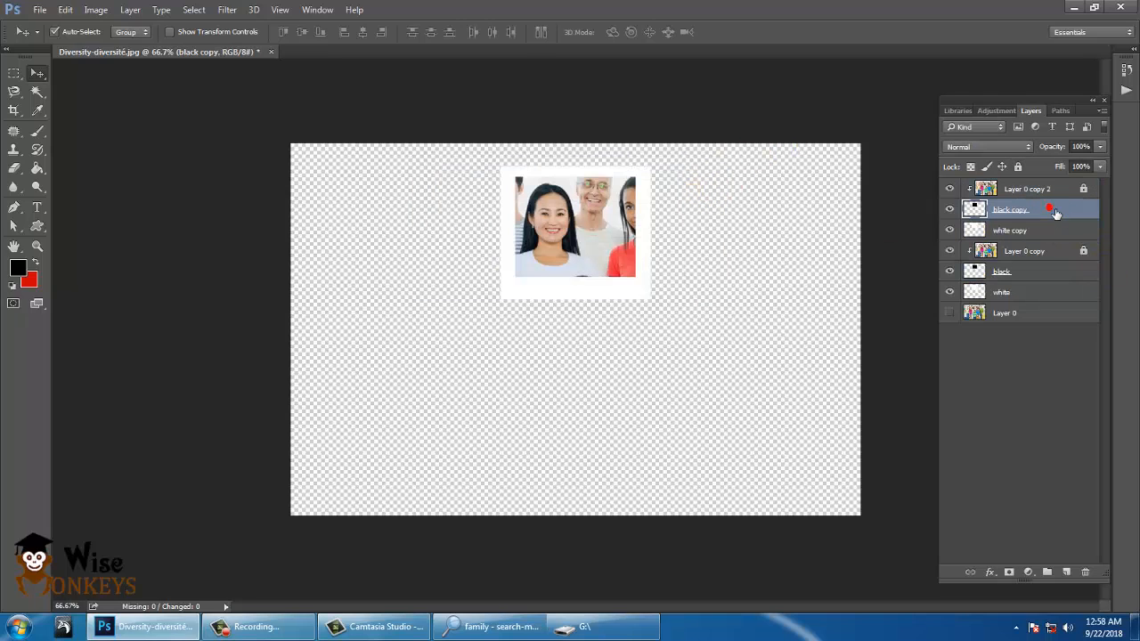
{"action": "left_click", "coordinate": [1062, 233], "text": "ctrl"}
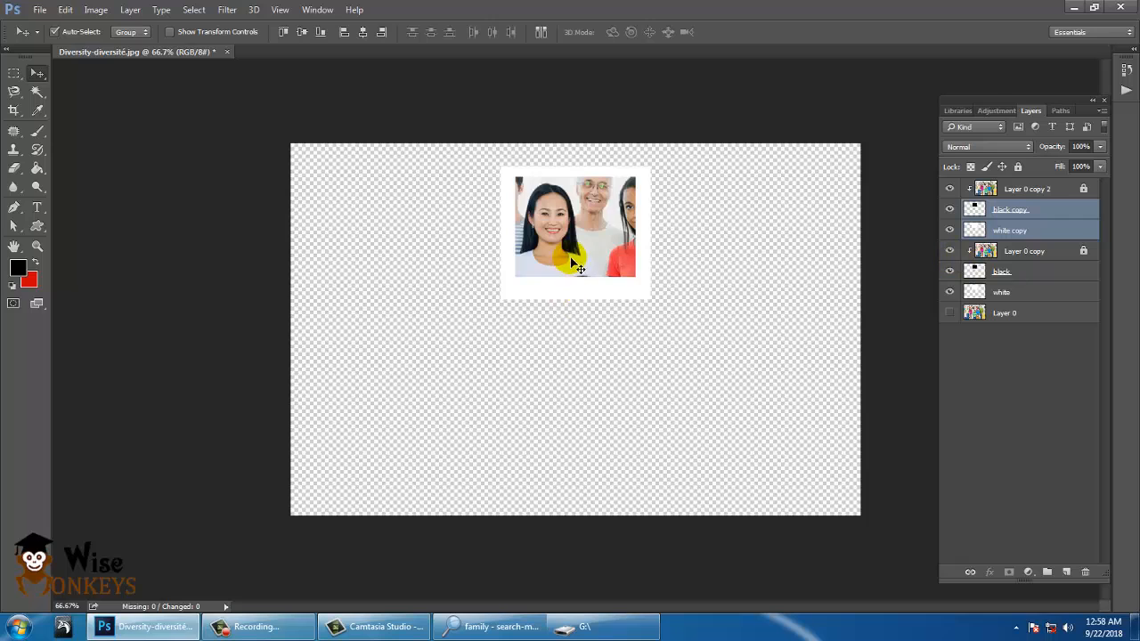
{"action": "left_click_drag", "start_coordinate": [566, 261], "coordinate": [446, 338]}
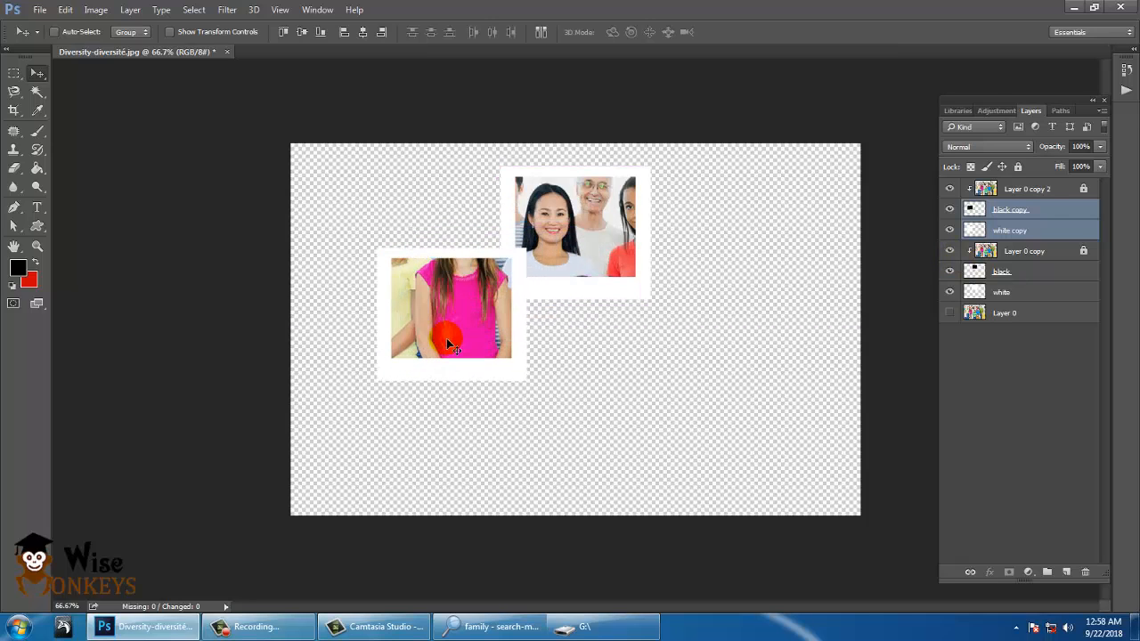
{"action": "key", "text": "ctrl+t"}
{"action": "left_click_drag", "start_coordinate": [540, 412], "coordinate": [547, 351]}
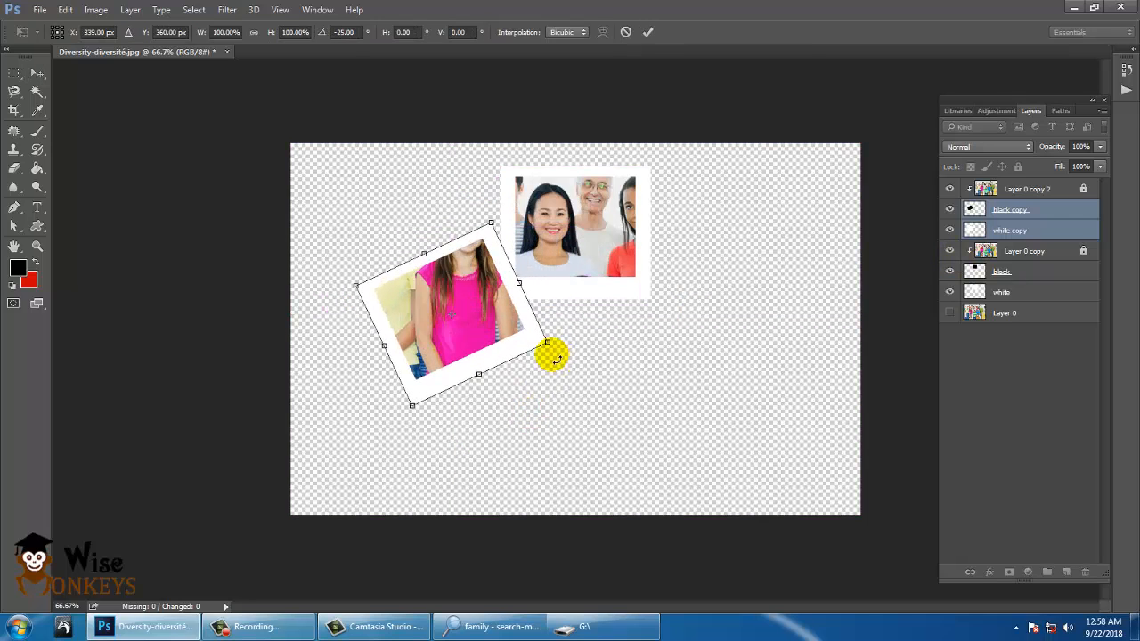
{"action": "left_click", "coordinate": [481, 331]}
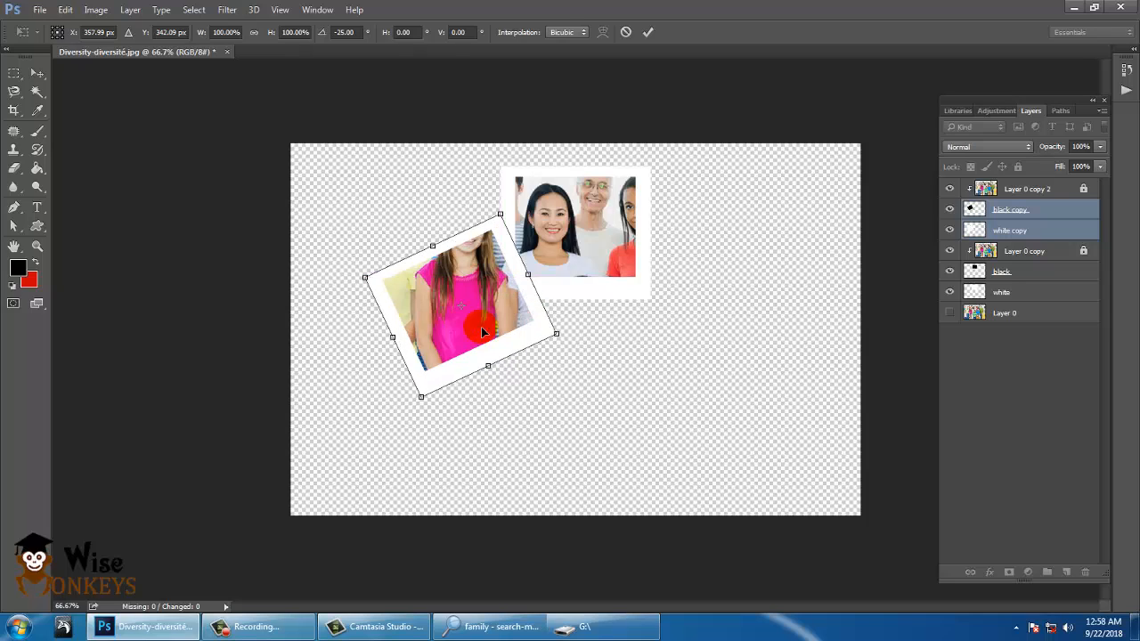
{"action": "double_click", "coordinate": [481, 329]}
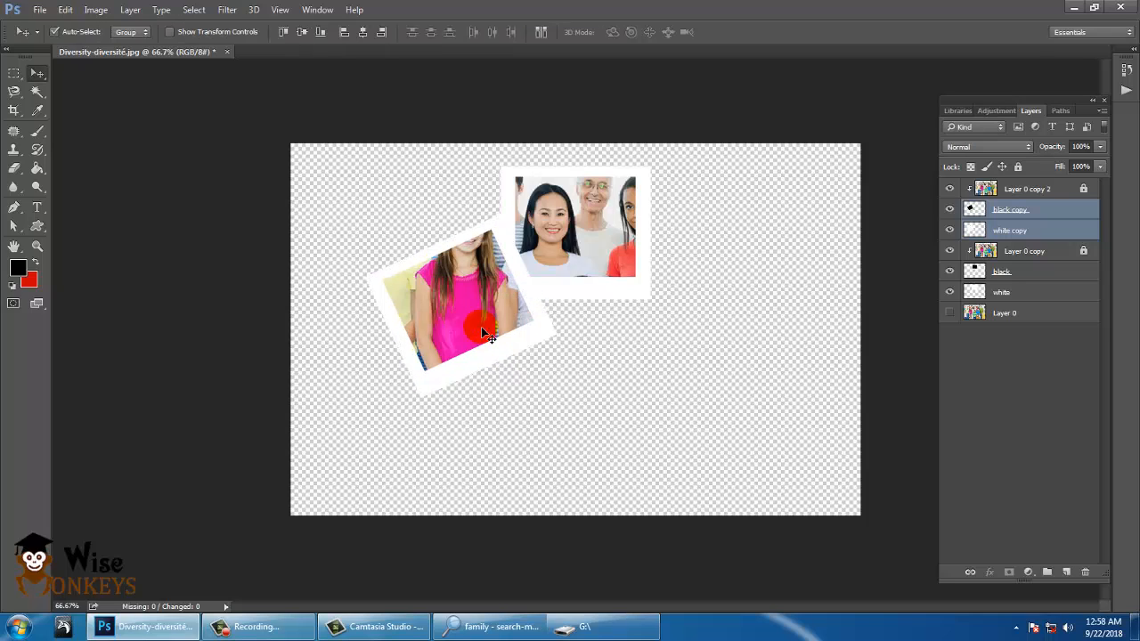
Duplicate Layer 0 copy 2, black copy and white copy together within the same document
{"action": "left_click", "coordinate": [1033, 189]}
{"action": "left_click", "coordinate": [1045, 208], "text": "ctrl"}
{"action": "left_click", "coordinate": [1045, 230], "text": "ctrl"}
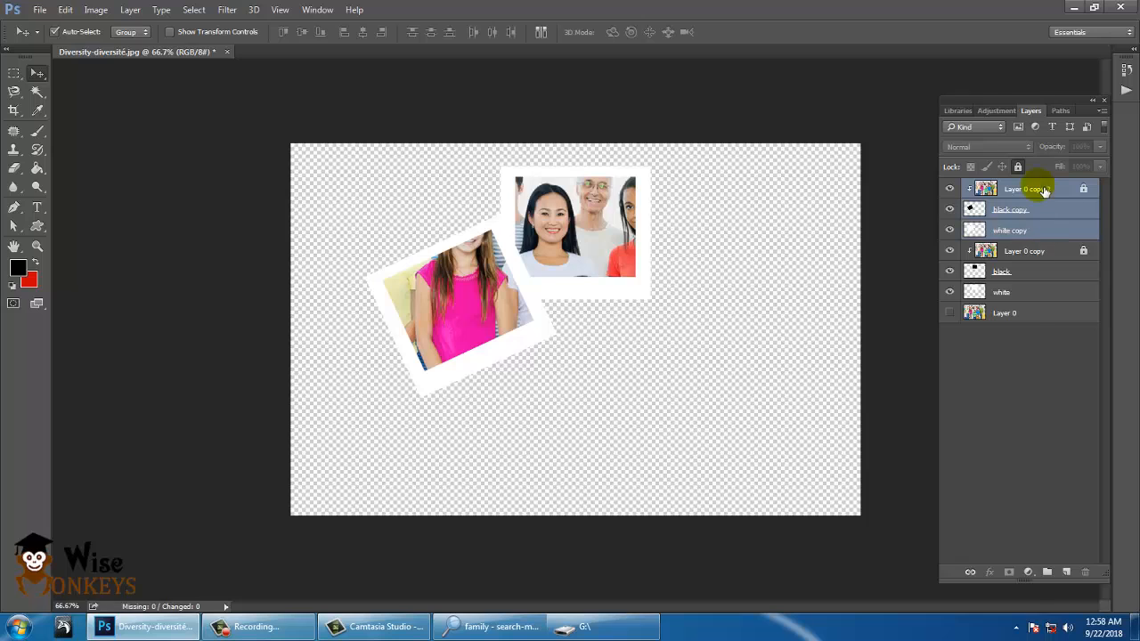
{"action": "right_click", "coordinate": [1036, 184]}
{"action": "left_click", "coordinate": [773, 145]}
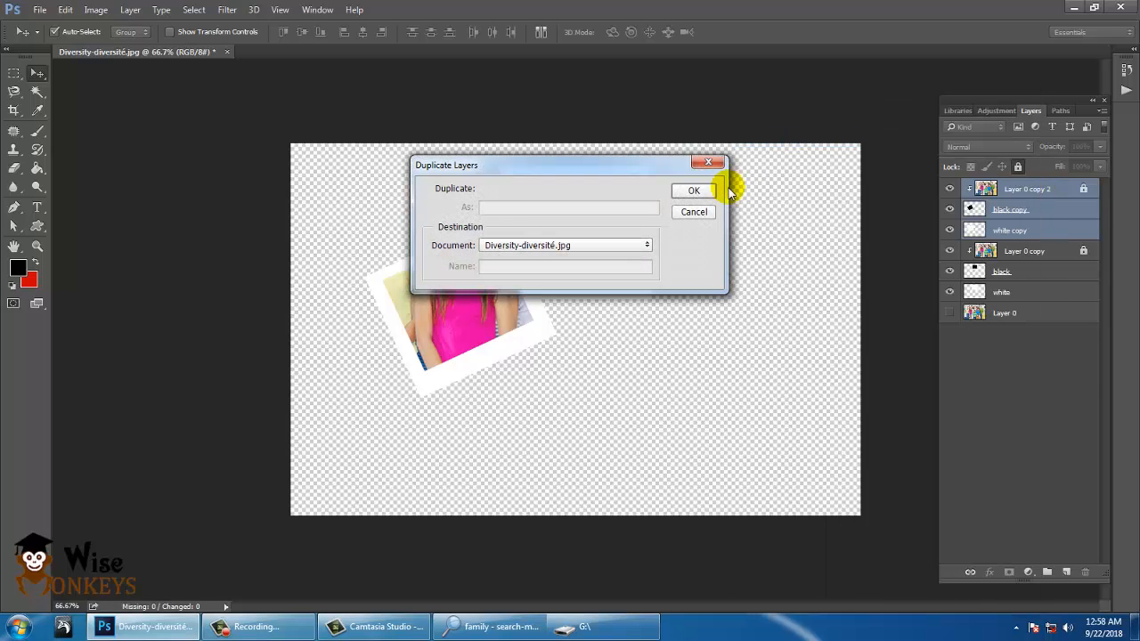
{"action": "left_click", "coordinate": [690, 188]}
Move black copy 2 and white copy 2 together onto the boy in the blue shirt
{"action": "left_click_drag", "start_coordinate": [457, 324], "coordinate": [503, 326]}
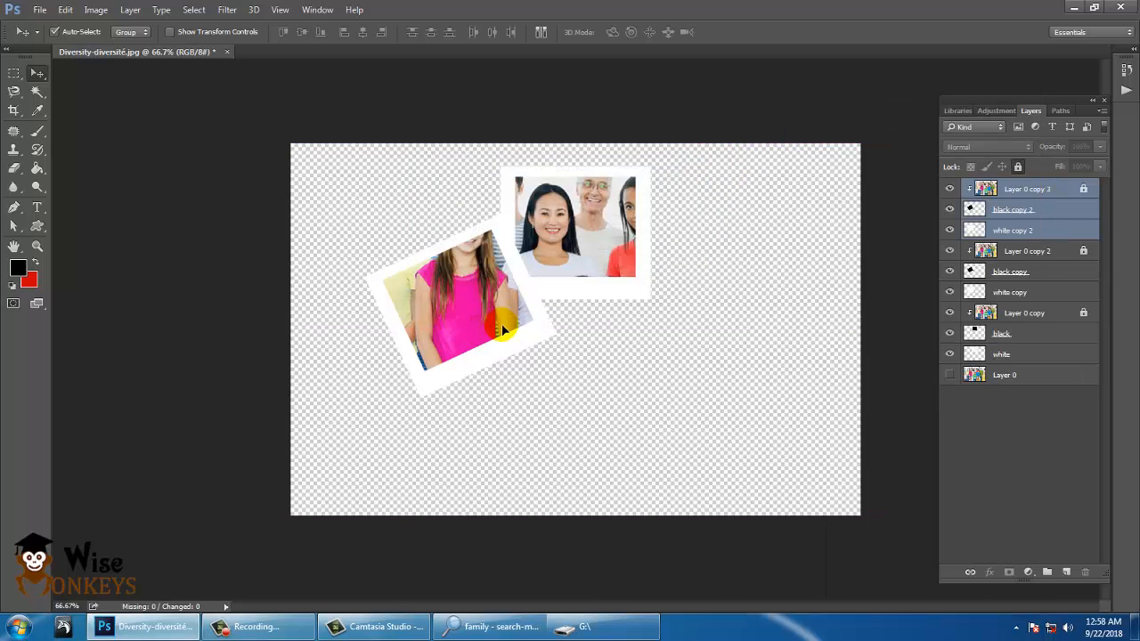
{"action": "left_click", "coordinate": [565, 242]}
{"action": "left_click", "coordinate": [1051, 207]}
{"action": "left_click", "coordinate": [1062, 229], "text": "shift"}
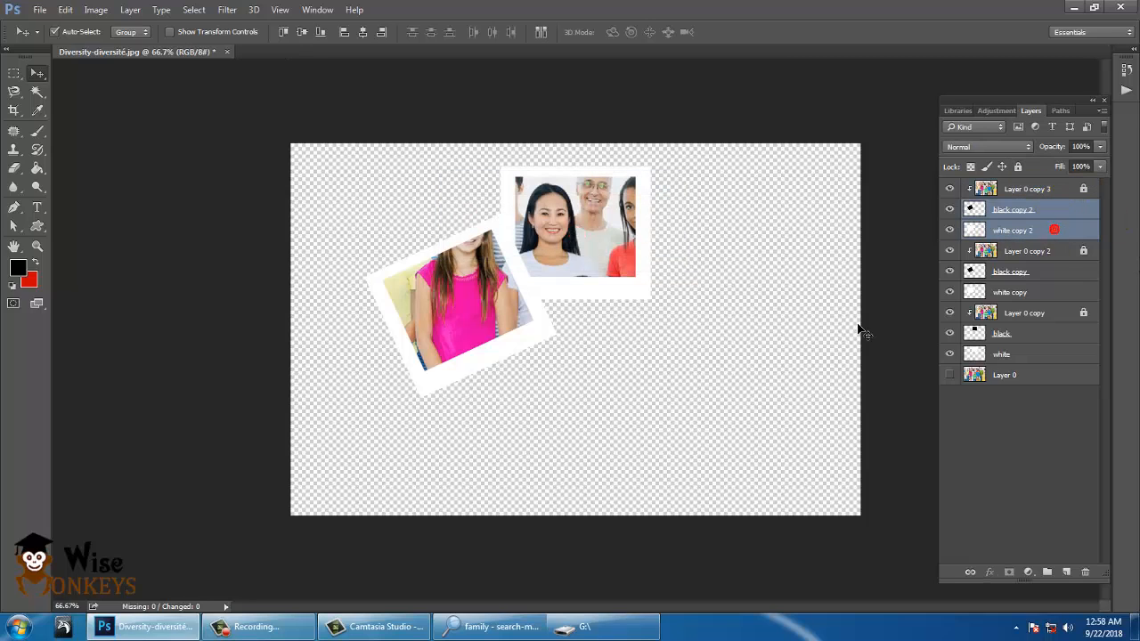
{"action": "left_click_drag", "start_coordinate": [474, 309], "coordinate": [583, 331]}
{"action": "left_click_drag", "start_coordinate": [669, 329], "coordinate": [691, 302]}
Free Transform black copy 2 and white copy 2 to about 122% size and rotate them 55°
{"action": "key", "text": "ctrl+t"}
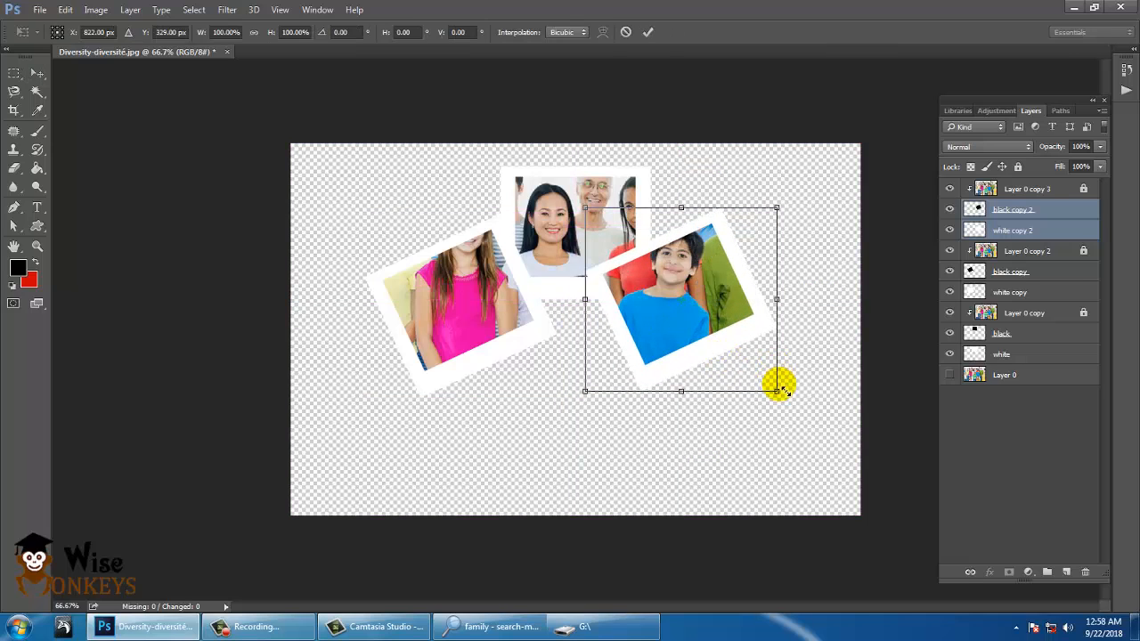
{"action": "left_click_drag", "start_coordinate": [780, 393], "coordinate": [798, 412]}
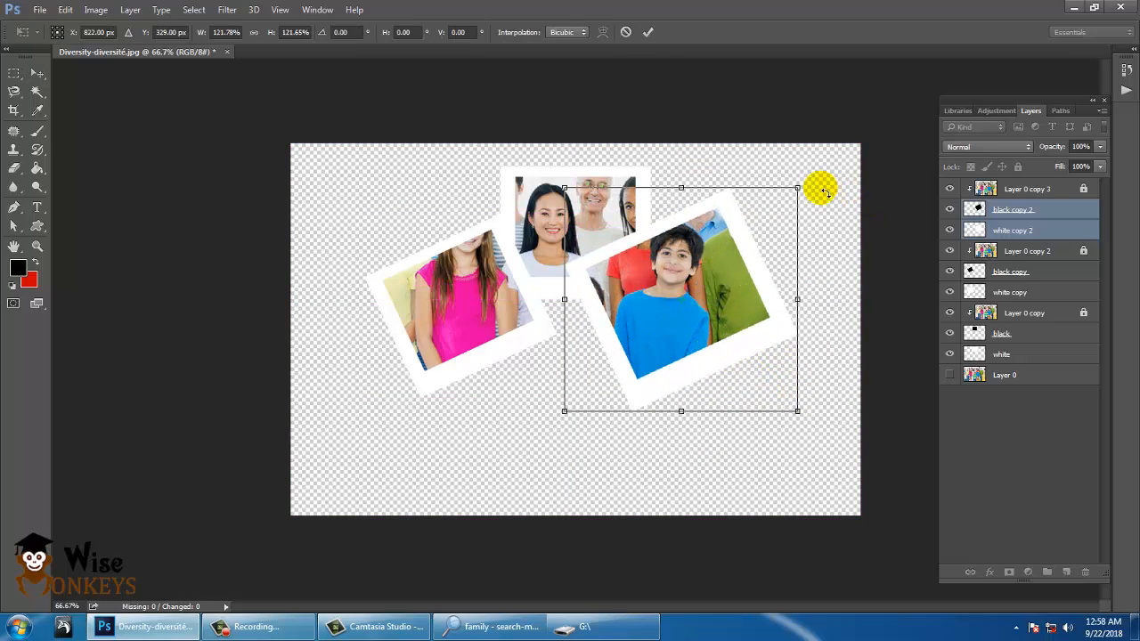
{"action": "left_click_drag", "start_coordinate": [824, 191], "coordinate": [846, 351]}
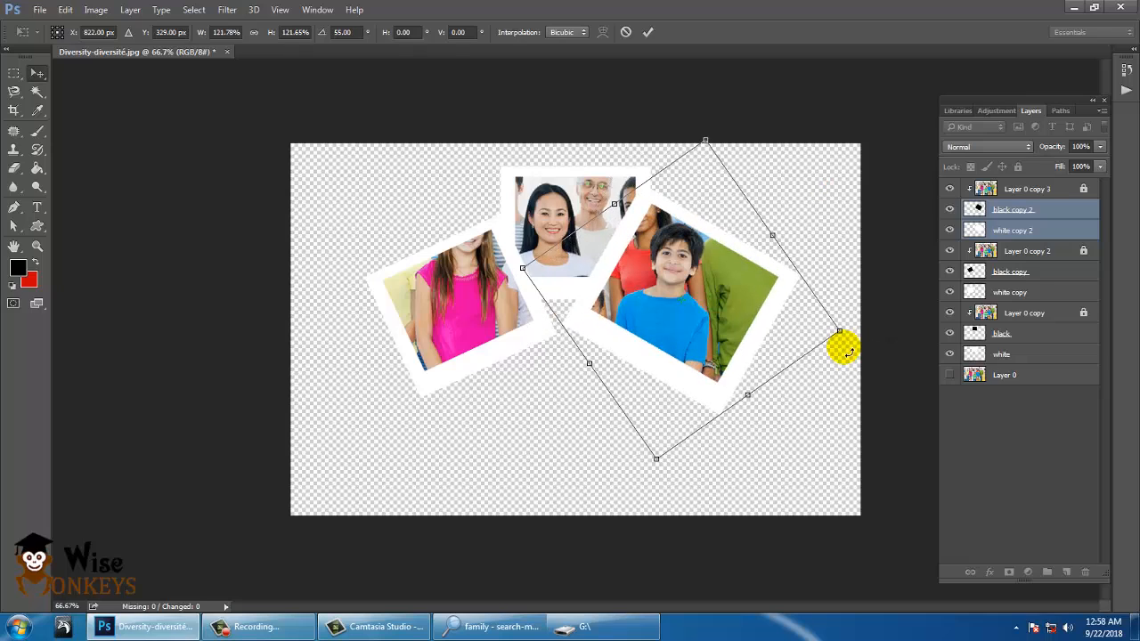
{"action": "key", "text": "Return"}
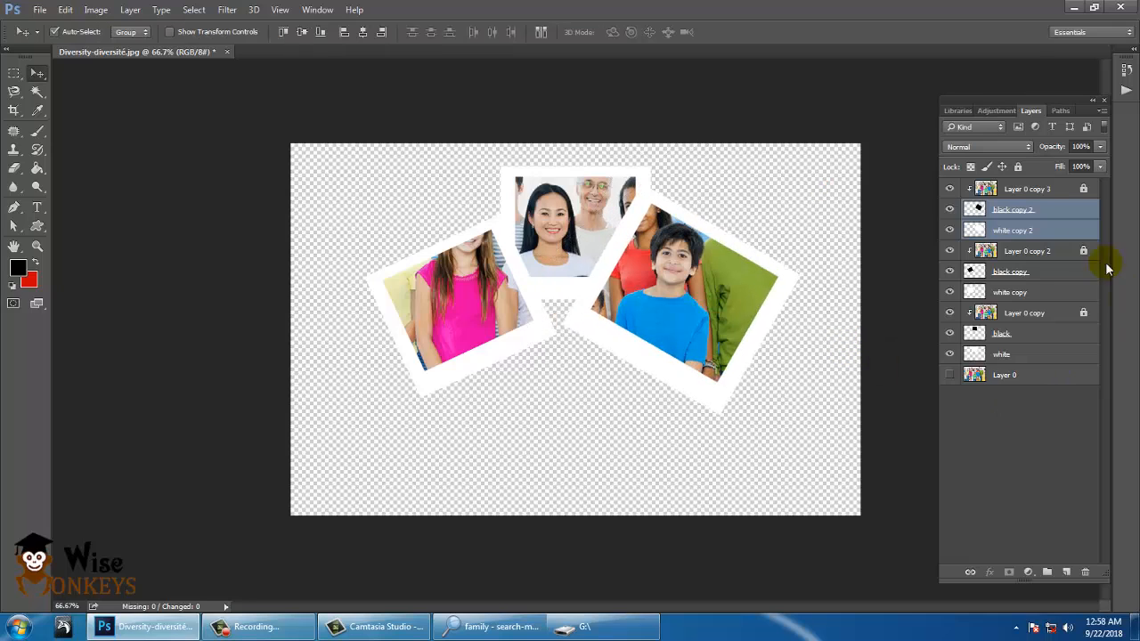
Duplicate Layer 0 copy 3, black copy 2 and white copy 2 together within the same document
{"action": "left_click", "coordinate": [1024, 190]}
{"action": "left_click", "coordinate": [1047, 214], "text": "shift"}
{"action": "left_click", "coordinate": [1052, 232], "text": "shift"}
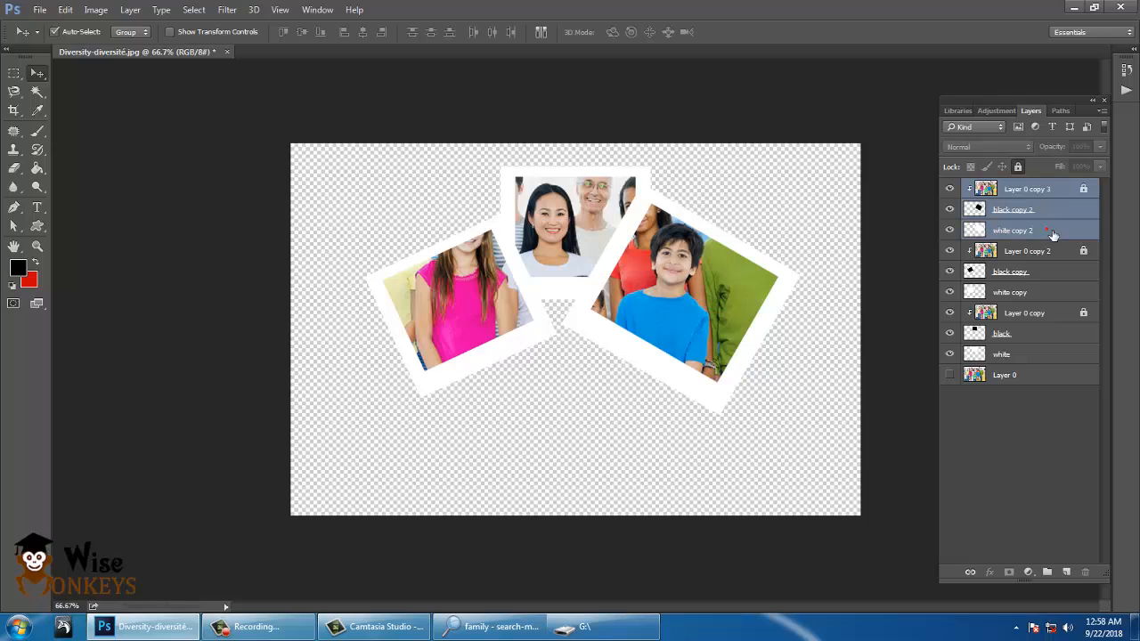
{"action": "right_click", "coordinate": [1033, 193]}
{"action": "left_click", "coordinate": [809, 140]}
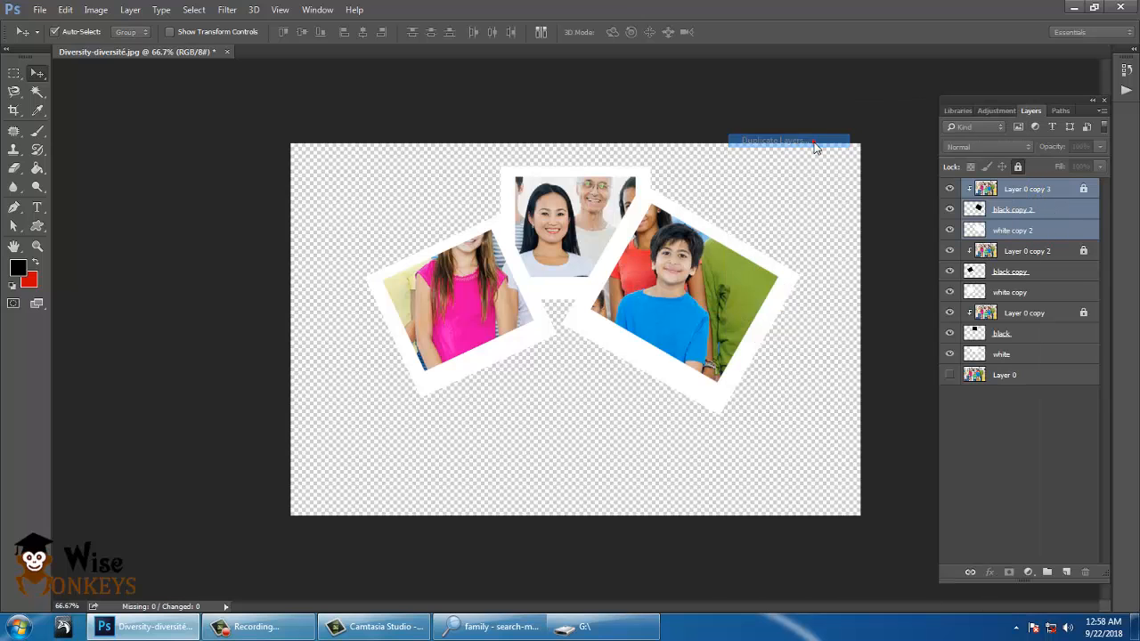
{"action": "left_click", "coordinate": [694, 190]}
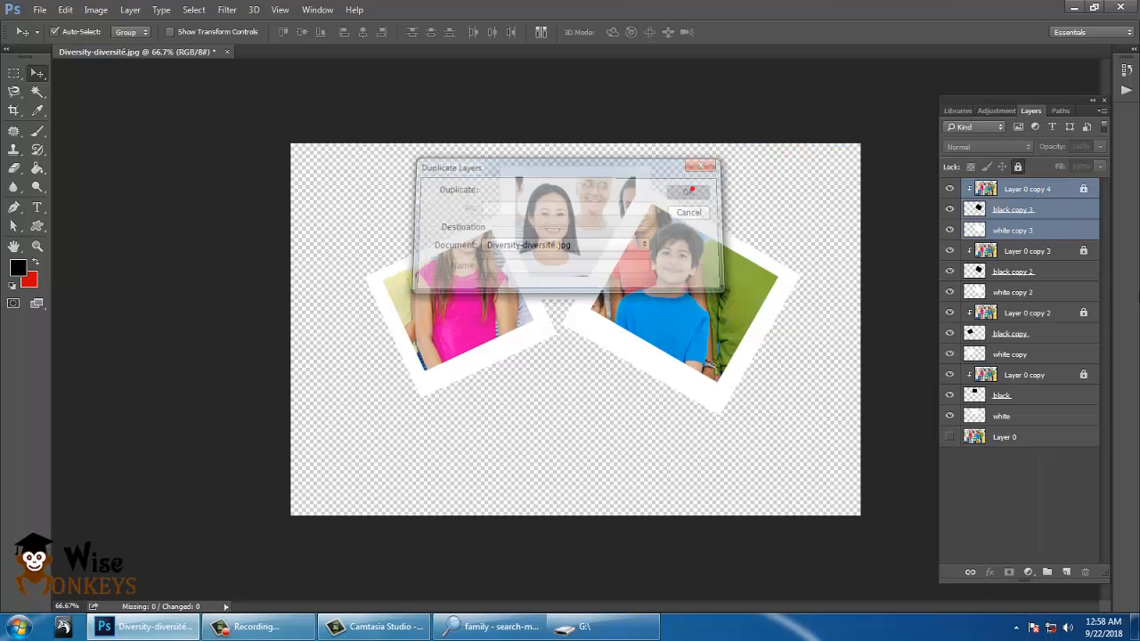
Place black copy 3 and white copy 3 in the canvas's lower-left area, scaled to about 80% and rotated about -20°
{"action": "left_click", "coordinate": [1058, 210]}
{"action": "left_click", "coordinate": [1061, 231], "text": "shift"}
{"action": "left_click_drag", "start_coordinate": [746, 369], "coordinate": [428, 233]}
{"action": "key", "text": "ctrl"}
{"action": "key", "text": "ctrl+t"}
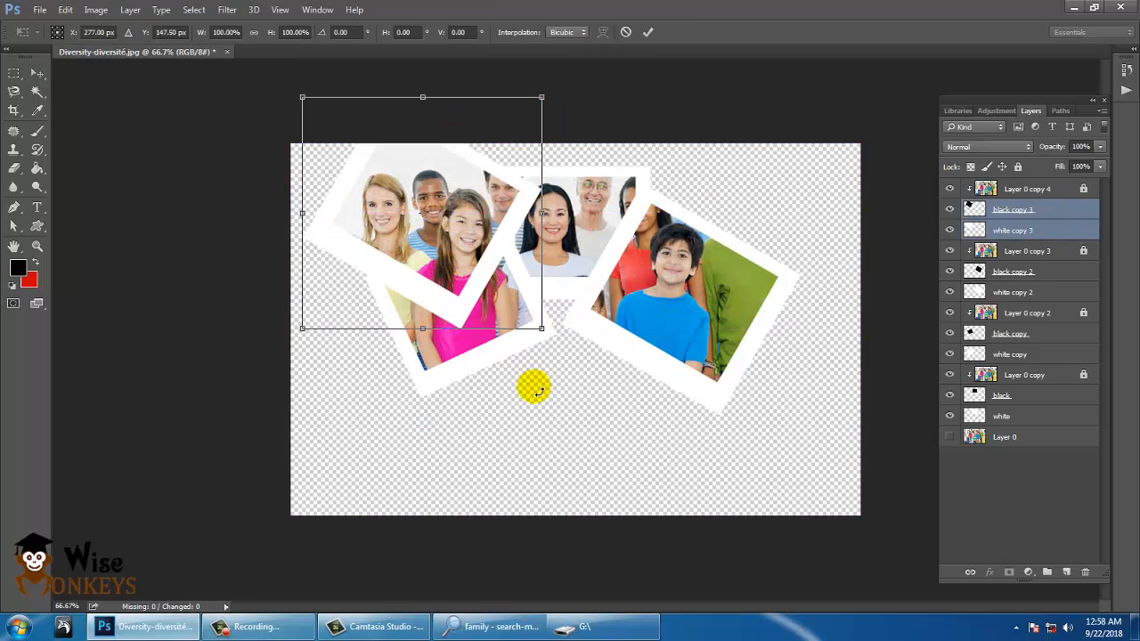
{"action": "left_click_drag", "start_coordinate": [543, 331], "coordinate": [530, 256]}
{"action": "left_click_drag", "start_coordinate": [453, 221], "coordinate": [401, 415]}
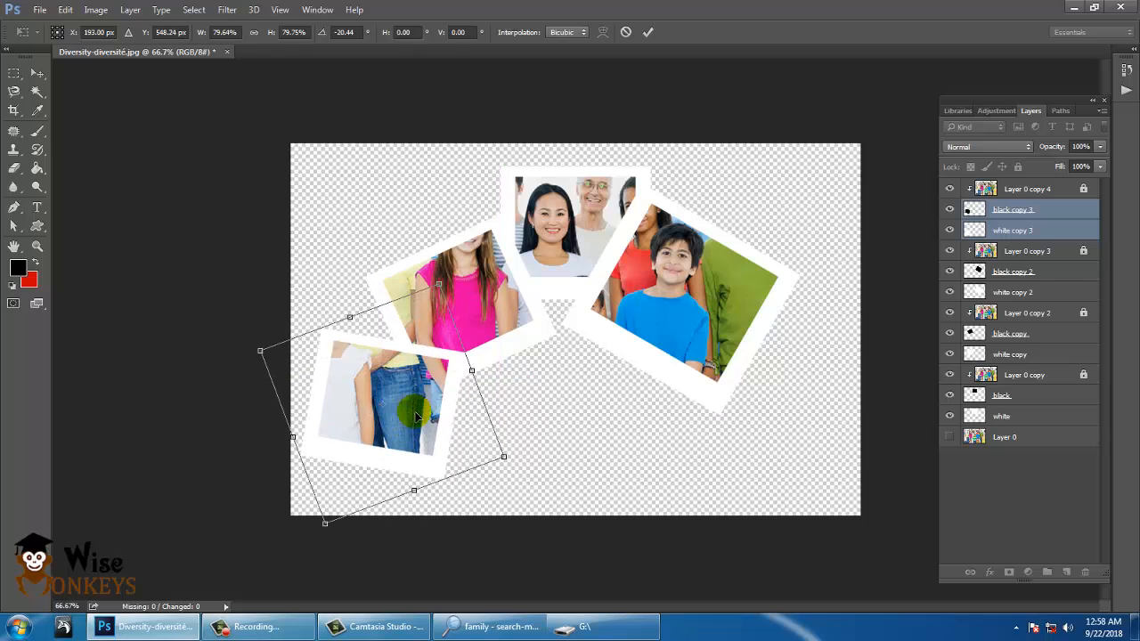
{"action": "key", "text": "Return"}
Duplicate Layer 0 copy 4, black copy 3 and white copy 3 together within the same document
{"action": "left_click", "coordinate": [1039, 195]}
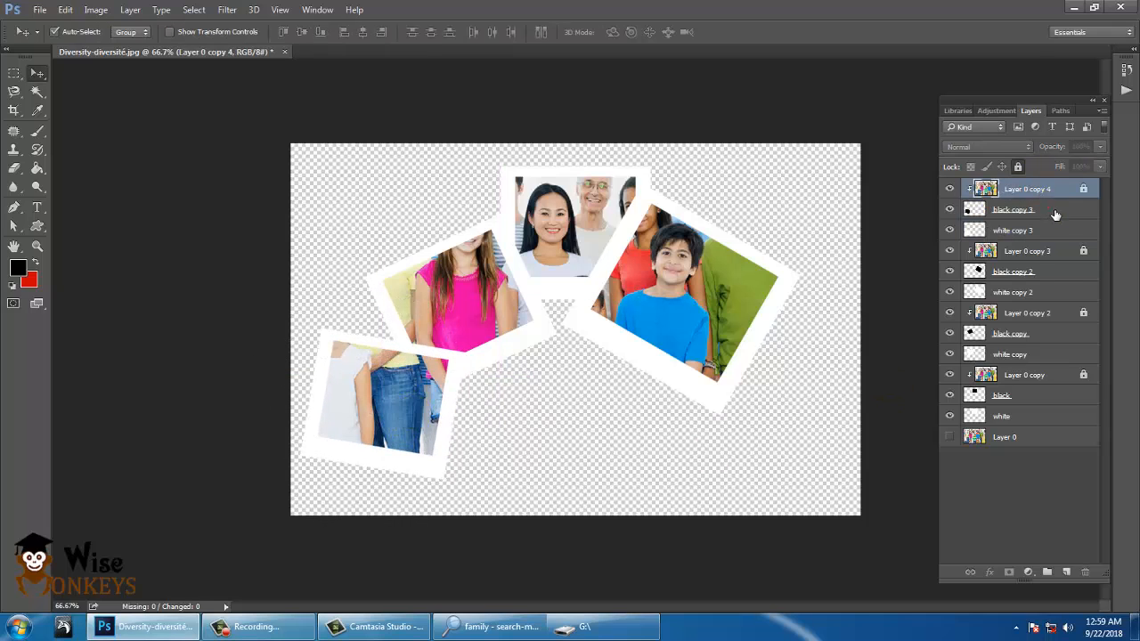
{"action": "left_click", "coordinate": [1055, 215], "text": "shift"}
{"action": "left_click", "coordinate": [1055, 231], "text": "shift"}
{"action": "right_click", "coordinate": [1033, 194]}
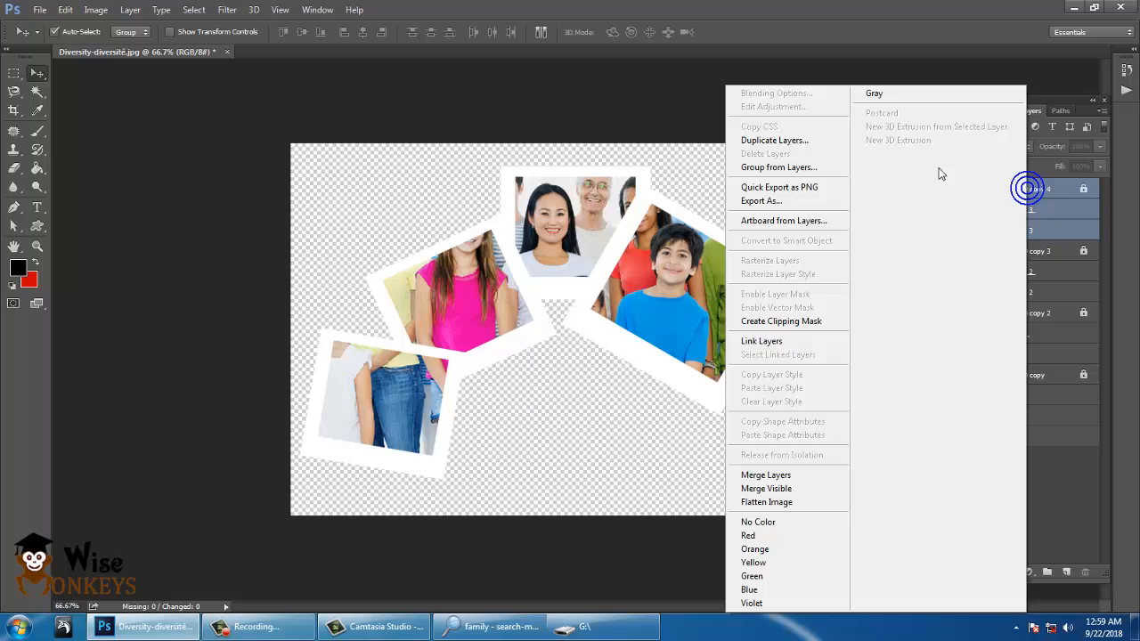
{"action": "left_click", "coordinate": [784, 139]}
{"action": "left_click", "coordinate": [694, 190]}
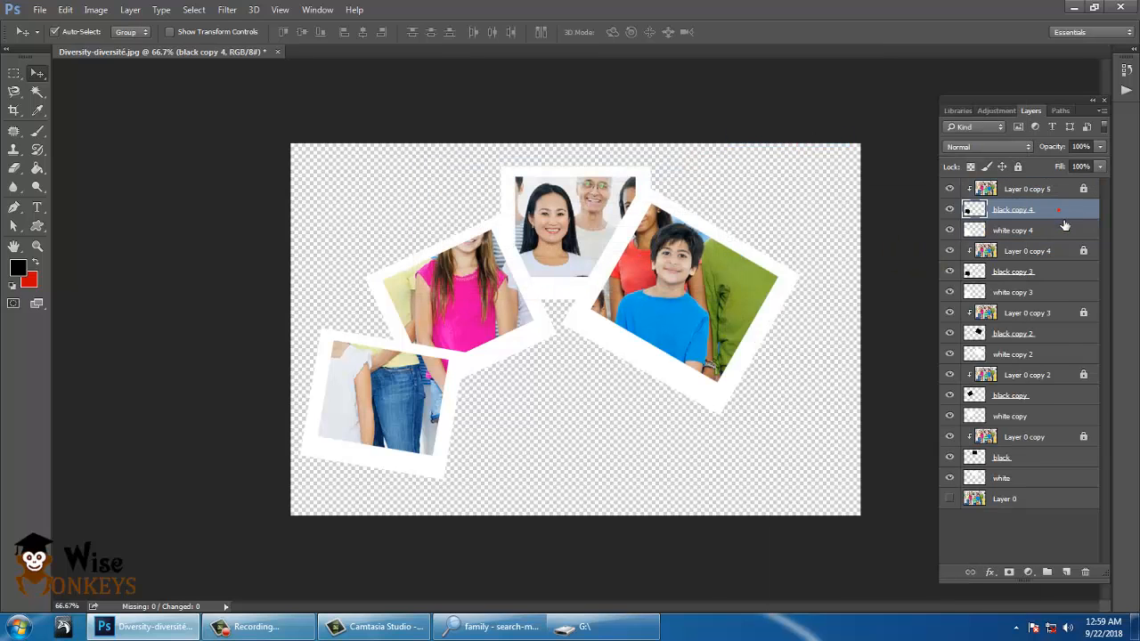
Move black copy 4 and white copy 4 to the canvas's upper-left area and scale them down slightly
{"action": "left_click_drag", "start_coordinate": [398, 416], "coordinate": [446, 230]}
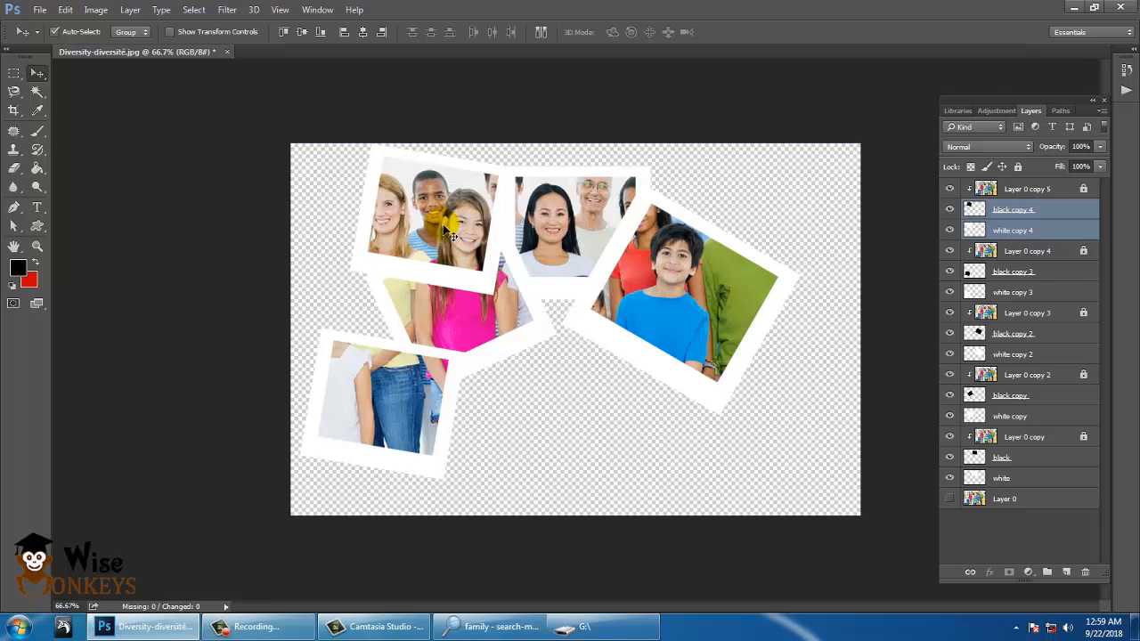
{"action": "key", "text": "ctrl+t"}
{"action": "mouse_move", "coordinate": [515, 146]}
{"action": "left_mouse_down"}
{"action": "mouse_move", "coordinate": [496, 152]}
{"action": "mouse_move", "coordinate": [510, 158]}
{"action": "left_mouse_up"}
{"action": "key", "text": "Return"}
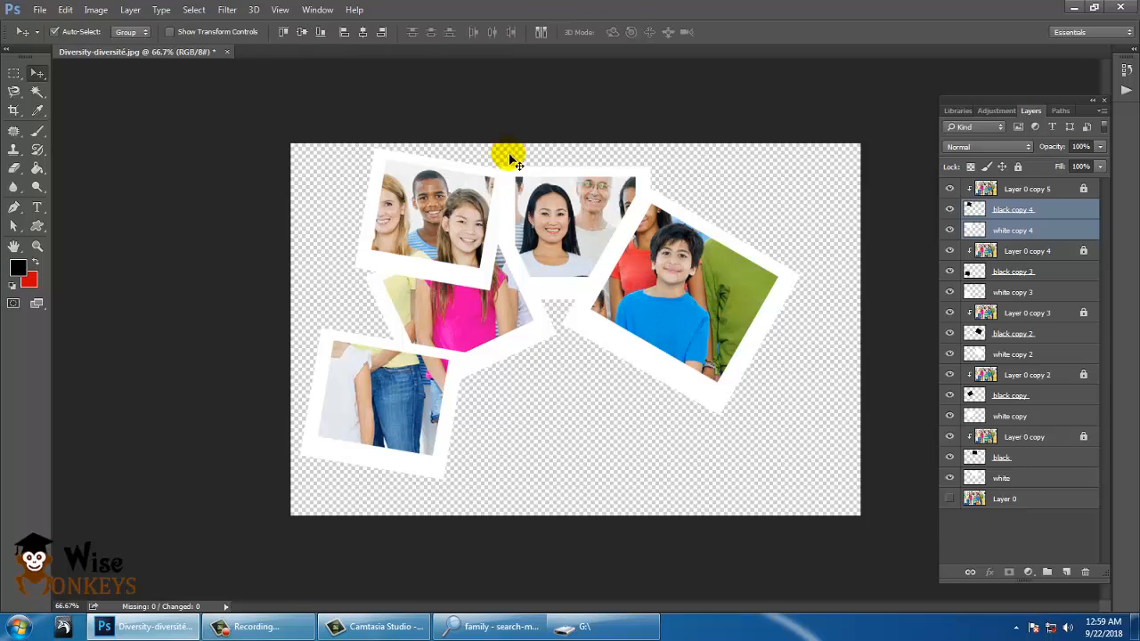
Duplicate Layer 0 copy 5, black copy 4 and white copy 4 together within the same document
{"action": "left_click", "coordinate": [1037, 191]}
{"action": "left_click", "coordinate": [1043, 213], "text": "ctrl"}
{"action": "left_click", "coordinate": [1050, 234], "text": "ctrl"}
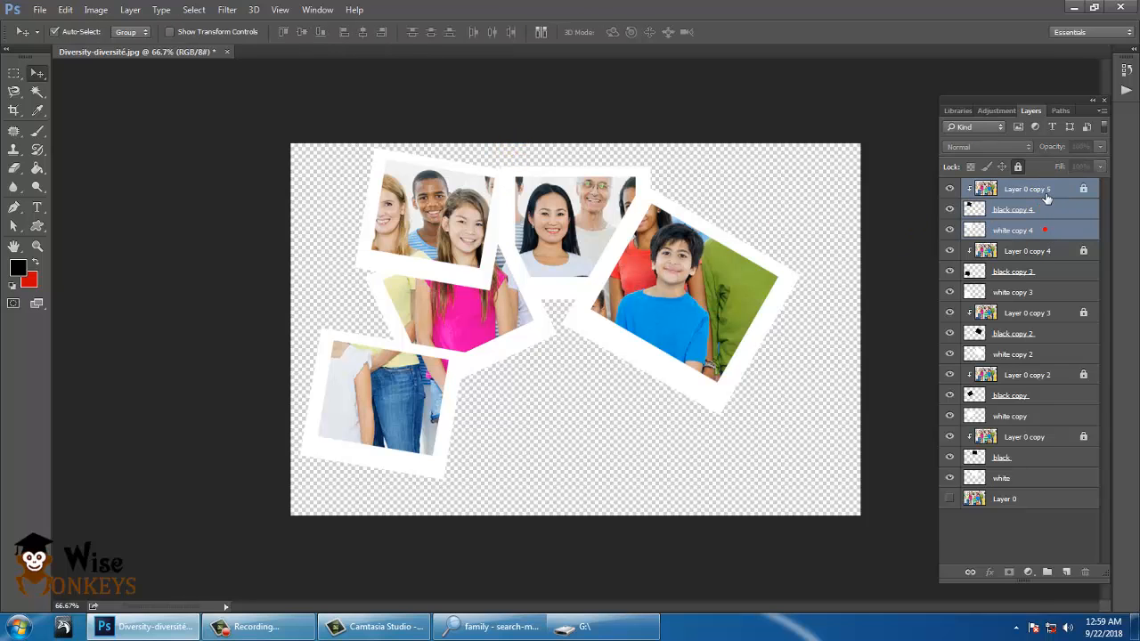
{"action": "right_click", "coordinate": [1041, 192]}
{"action": "left_click", "coordinate": [787, 141]}
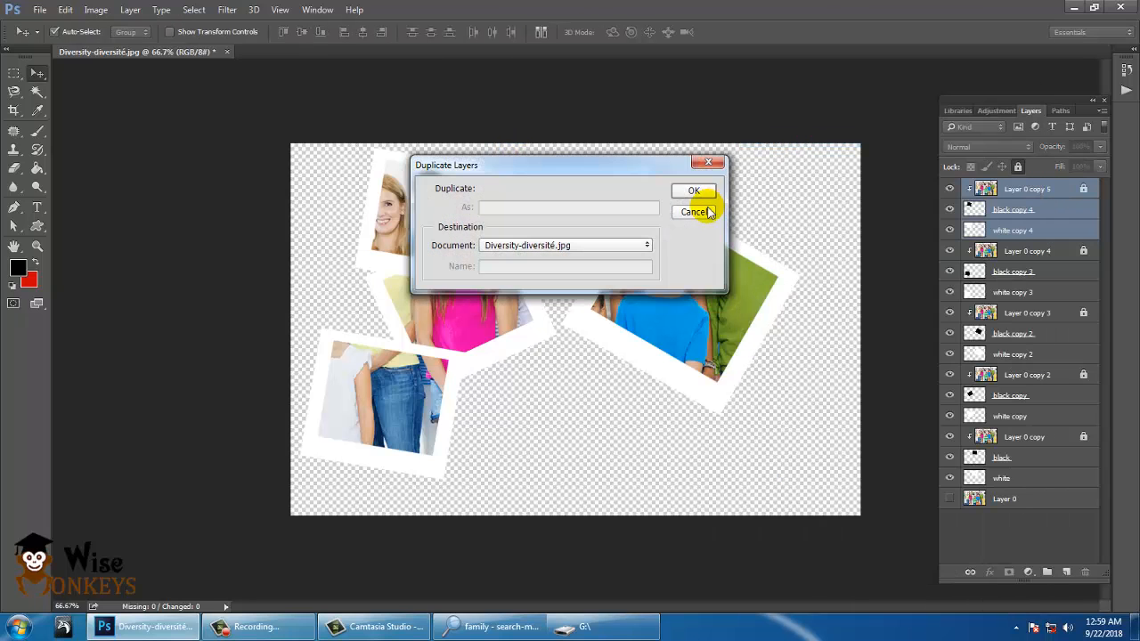
{"action": "left_click", "coordinate": [694, 191]}
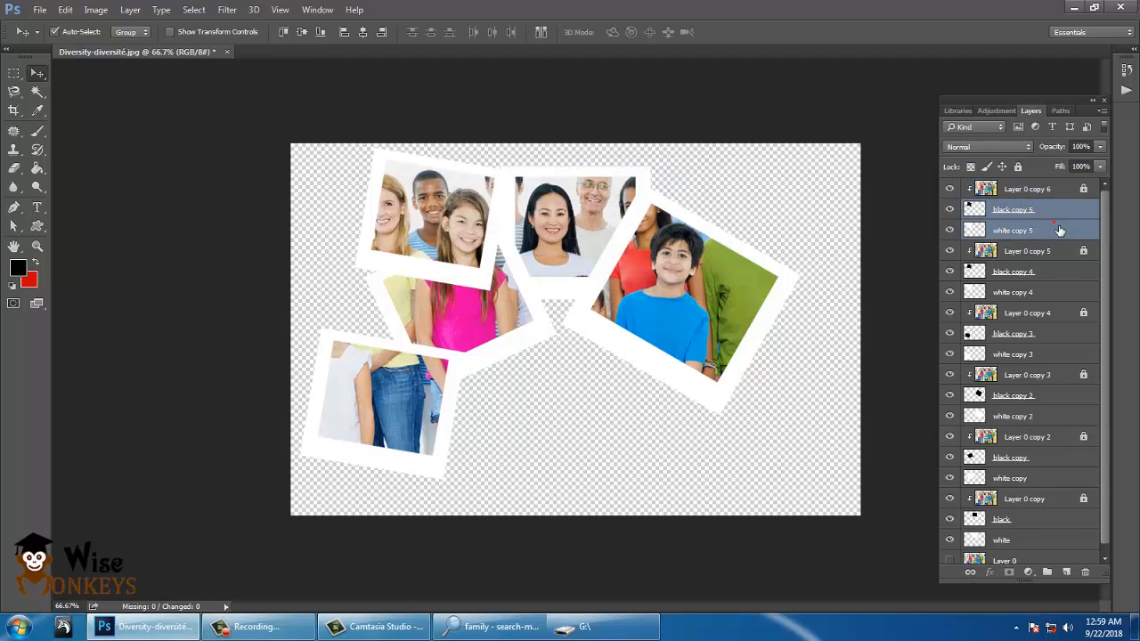
Place black copy 5 and white copy 5 at the canvas's lower centre over the green-striped shirt, scaled to about 130%
{"action": "left_click_drag", "start_coordinate": [419, 229], "coordinate": [534, 426]}
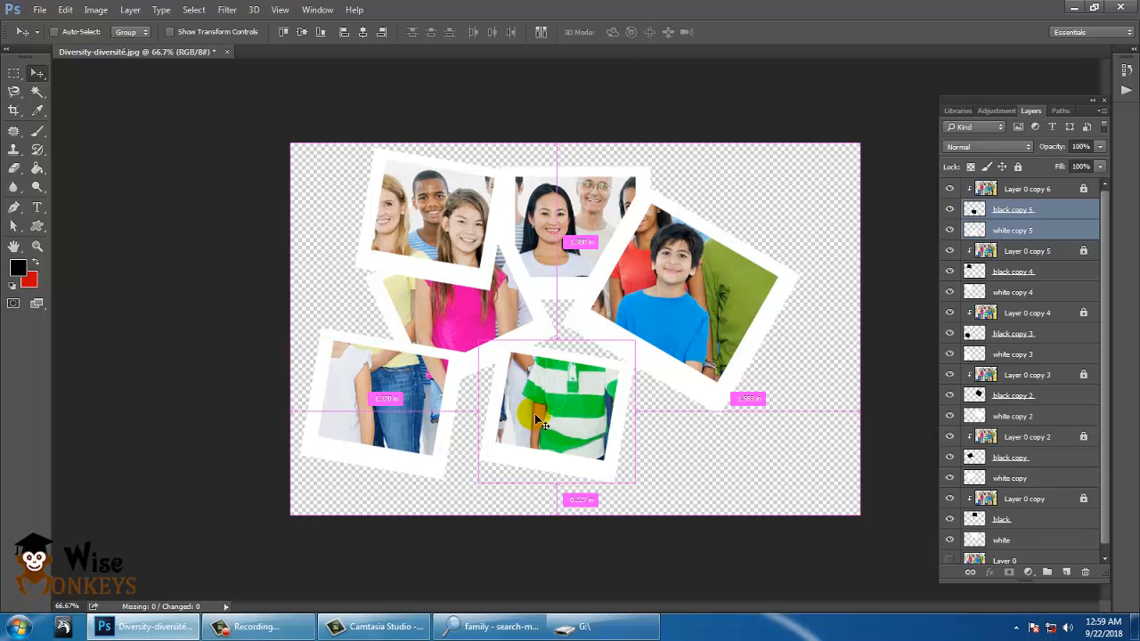
{"action": "key", "text": "ctrl+t"}
{"action": "left_click_drag", "start_coordinate": [634, 483], "coordinate": [661, 505]}
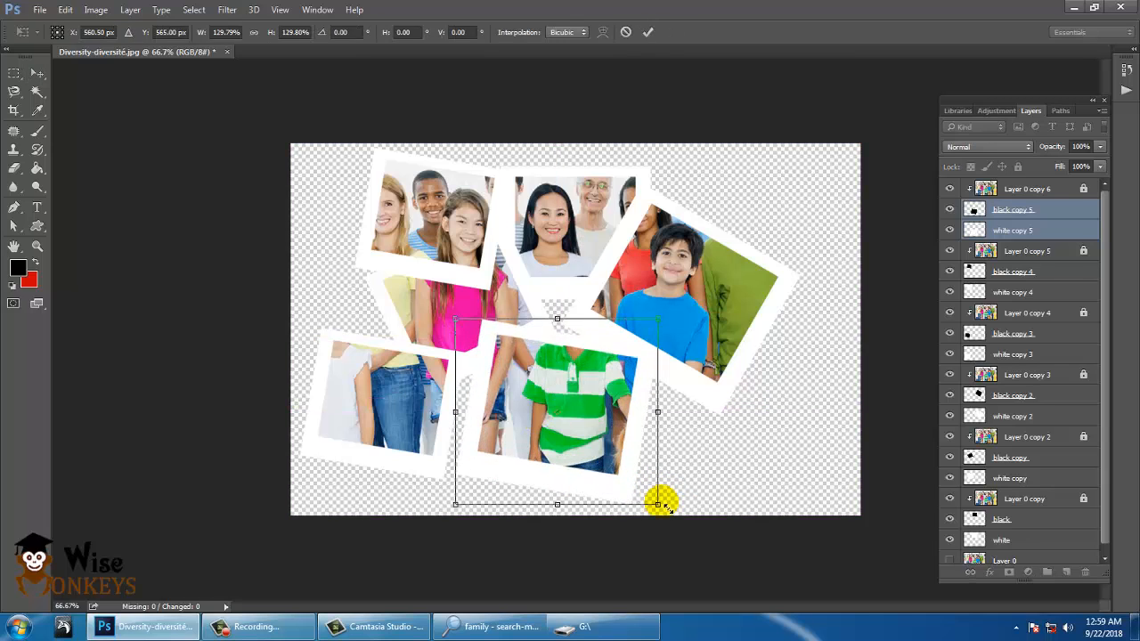
{"action": "key", "text": "Return"}
{"action": "left_click_drag", "start_coordinate": [588, 450], "coordinate": [585, 433]}
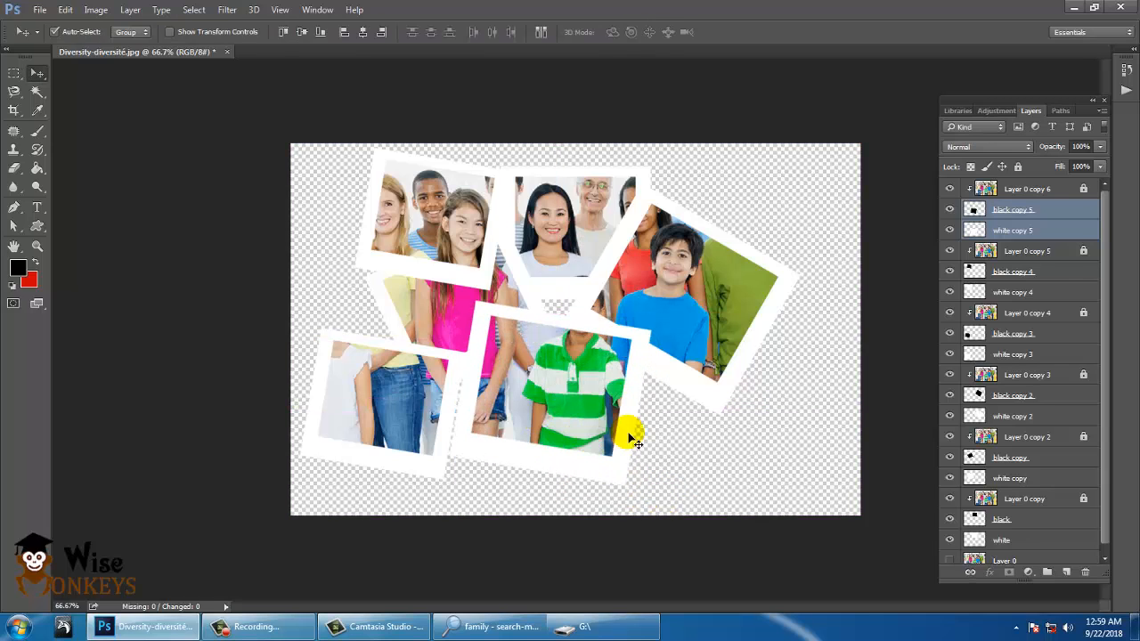
Duplicate Layer 0 copy 6, black copy 5 and white copy 5 together within the same document
{"action": "left_click", "coordinate": [1053, 189]}
{"action": "left_click", "coordinate": [1056, 231], "text": "shift"}
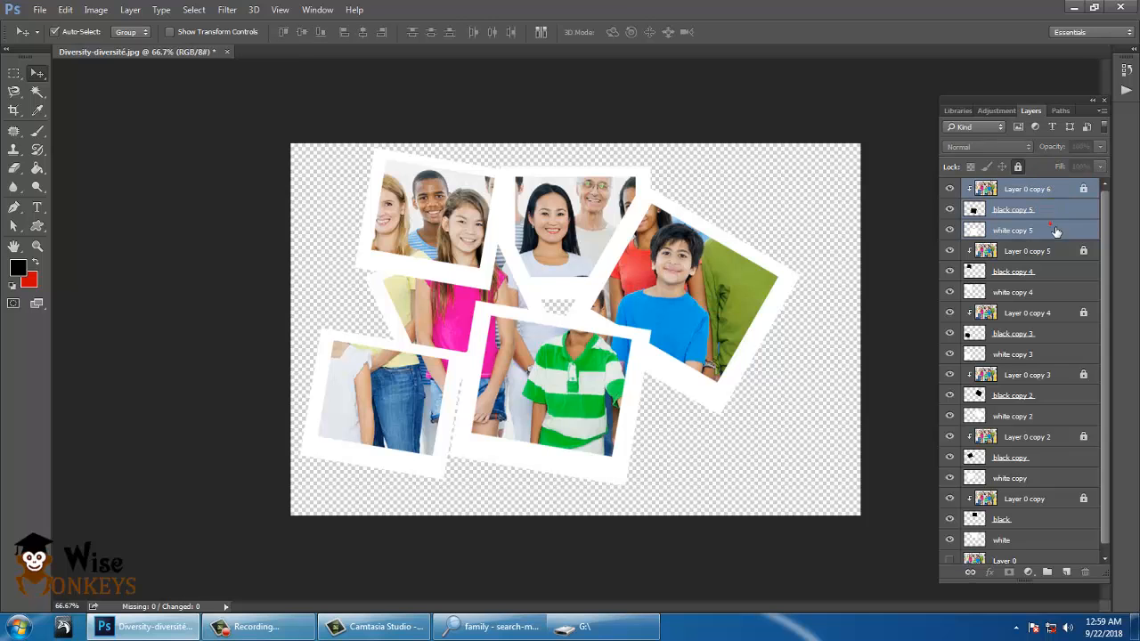
{"action": "right_click", "coordinate": [1030, 204]}
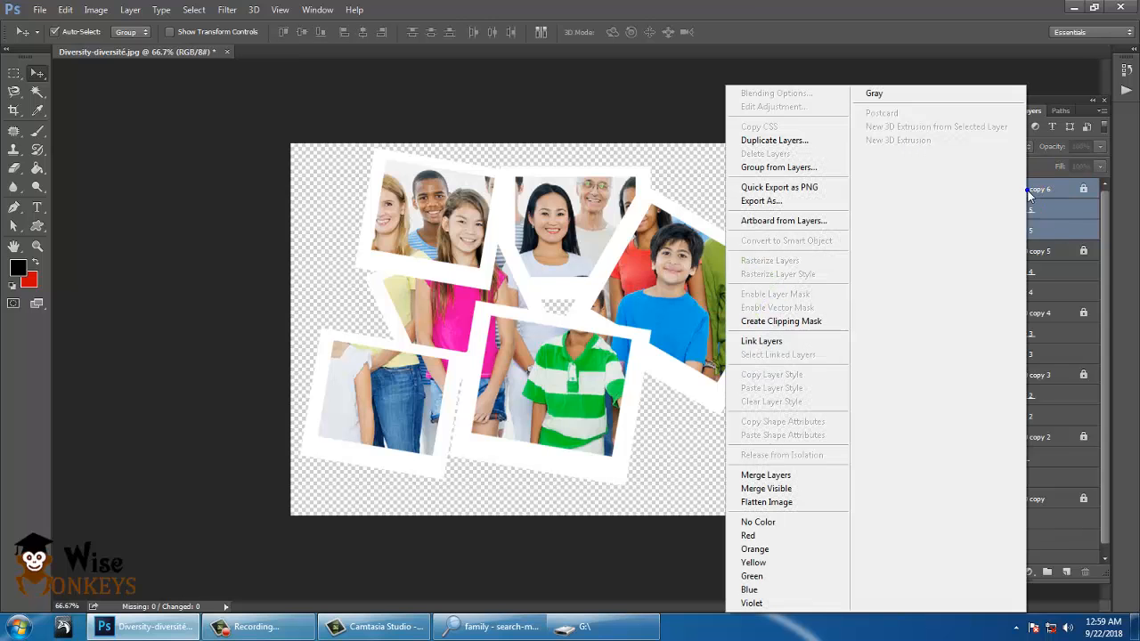
{"action": "left_click", "coordinate": [797, 137]}
{"action": "left_click", "coordinate": [693, 191]}
Place black copy 6 and white copy 6 in the canvas's lower-right area over the dog, scaled to about 87% and rotated about -37°
{"action": "left_click_drag", "start_coordinate": [615, 405], "coordinate": [748, 424]}
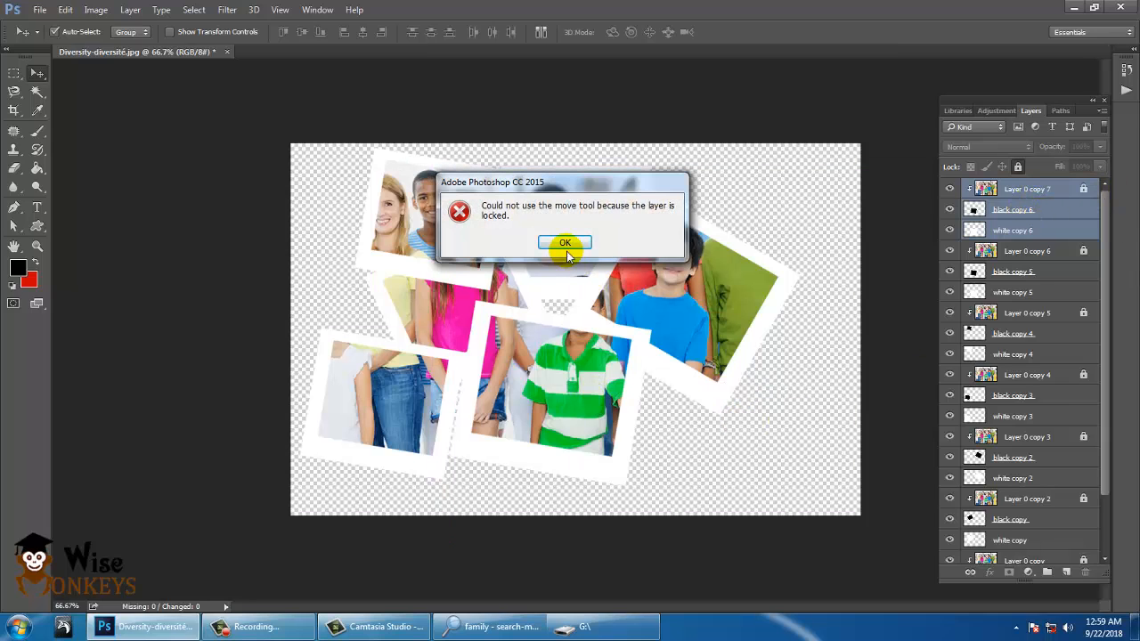
{"action": "left_click", "coordinate": [570, 243]}
{"action": "left_click", "coordinate": [1079, 215]}
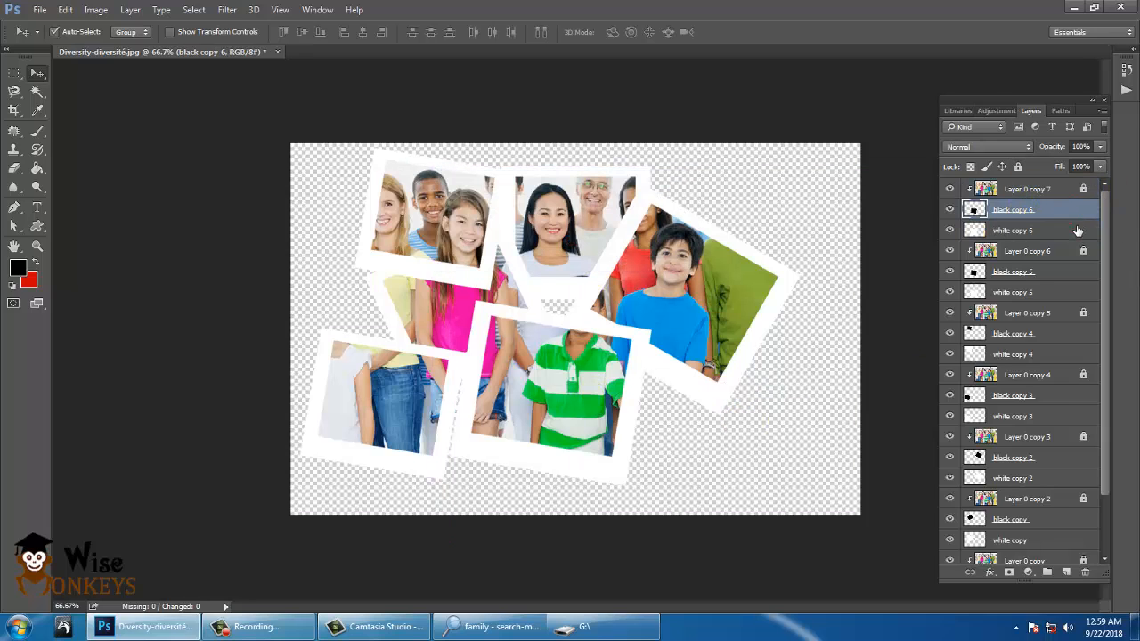
{"action": "left_click", "coordinate": [1077, 228], "text": "shift"}
{"action": "left_click_drag", "start_coordinate": [454, 374], "coordinate": [681, 396]}
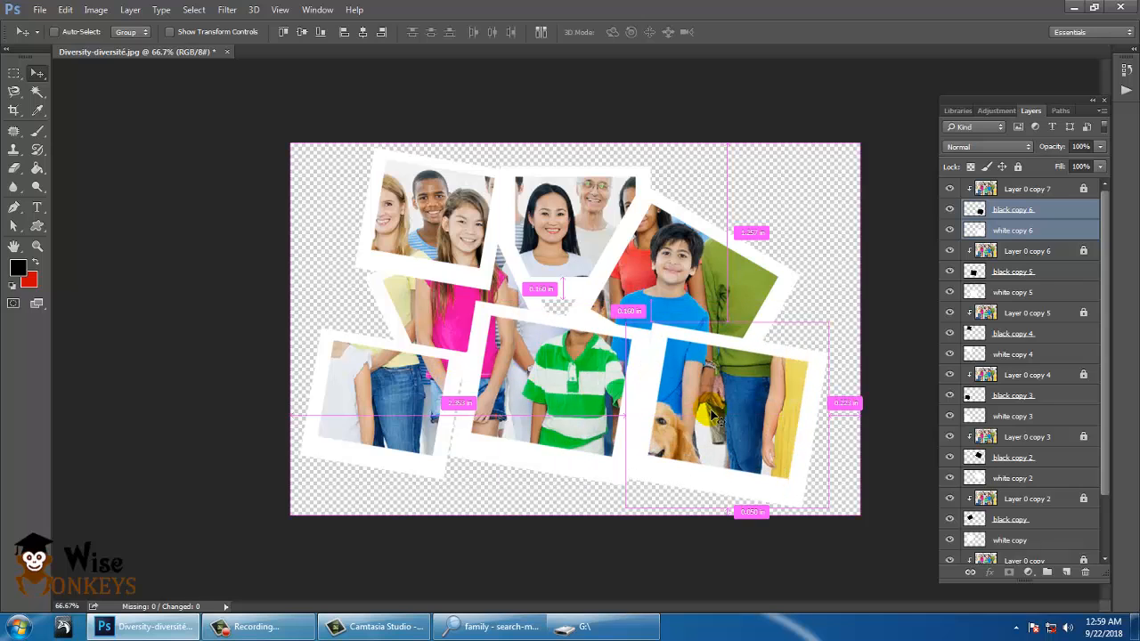
{"action": "key", "text": "ctrl+t"}
{"action": "left_click_drag", "start_coordinate": [841, 515], "coordinate": [853, 435]}
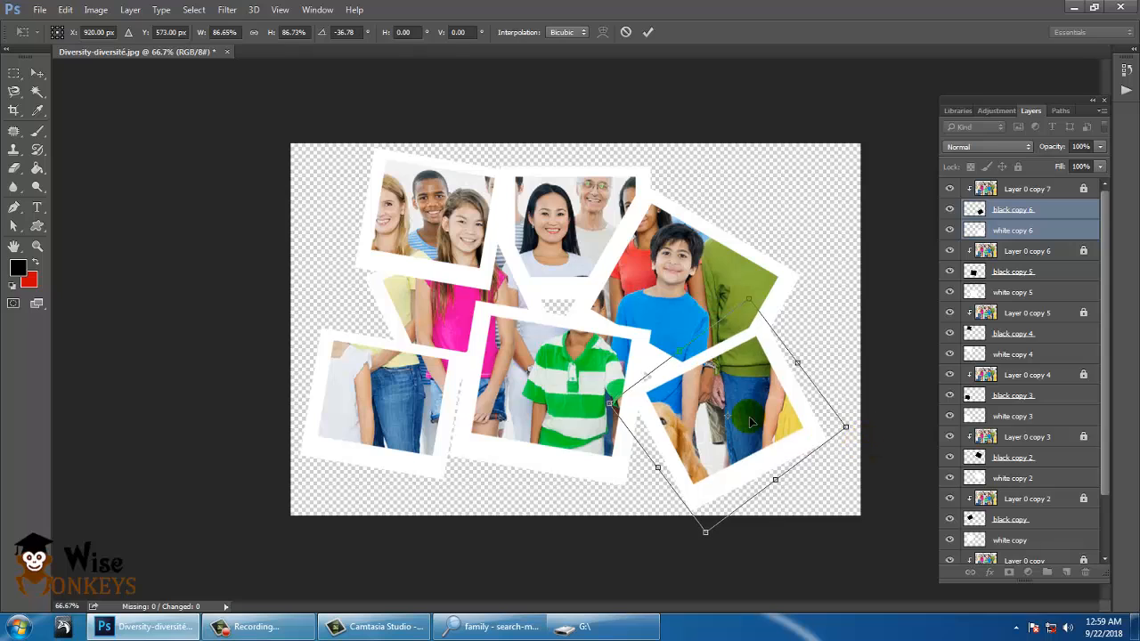
{"action": "left_click_drag", "start_coordinate": [747, 416], "coordinate": [729, 406]}
{"action": "key", "text": "Return"}
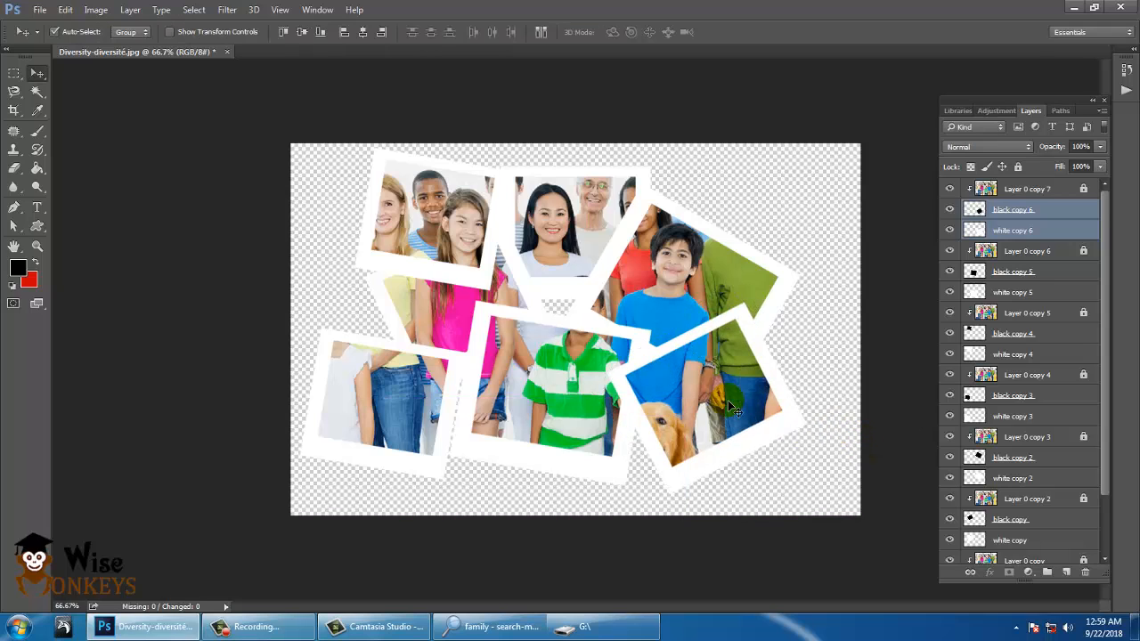
Duplicate Layer 0 copy 7, black copy 6 and white copy 6 together within the same document
{"action": "left_click", "coordinate": [1033, 188]}
{"action": "left_click", "coordinate": [1016, 231], "text": "shift"}
{"action": "right_click", "coordinate": [1017, 189]}
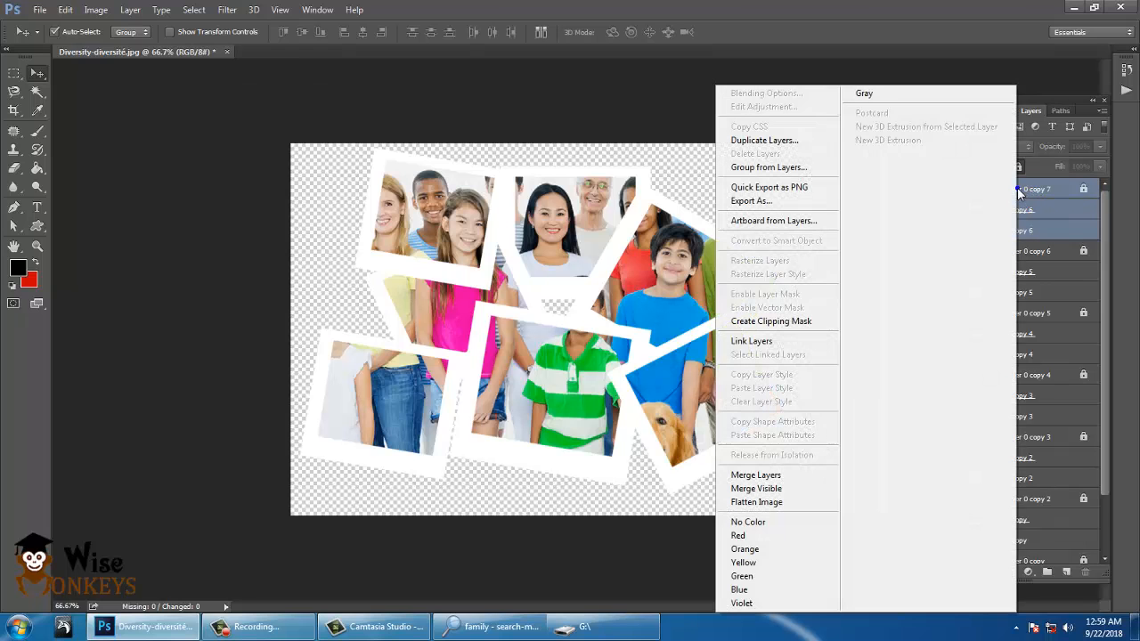
{"action": "left_click", "coordinate": [802, 140]}
{"action": "left_click", "coordinate": [698, 186]}
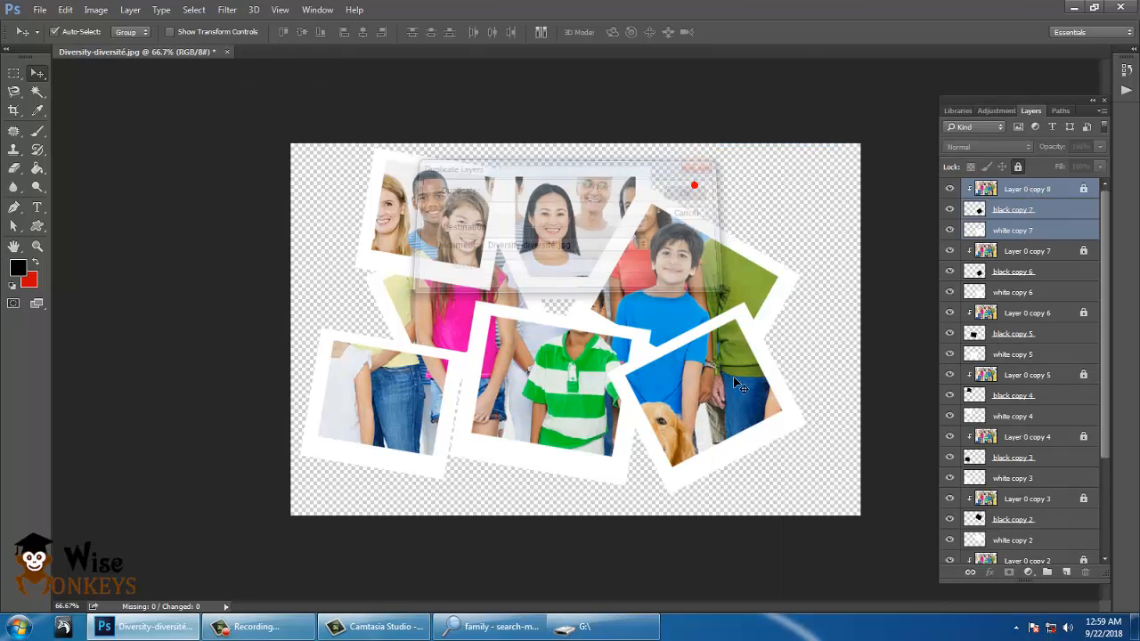
Move black copy 7 and white copy 7 to the canvas's upper-right area over the older man in green
{"action": "left_click", "coordinate": [1050, 213]}
{"action": "left_click", "coordinate": [1050, 231], "text": "shift"}
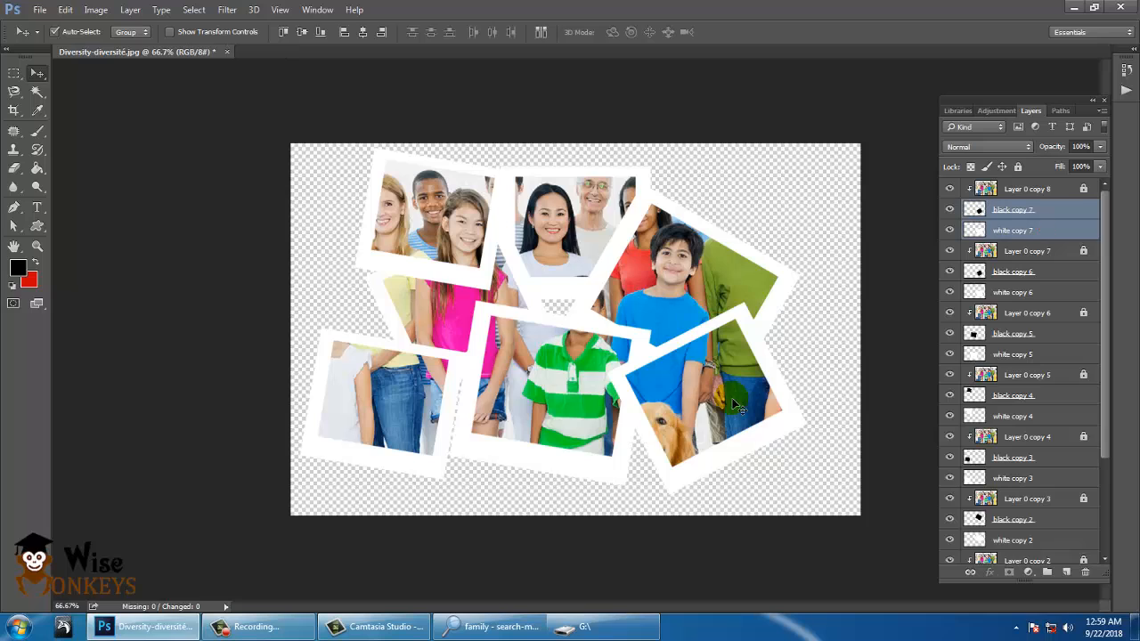
{"action": "left_click_drag", "start_coordinate": [732, 398], "coordinate": [775, 209]}
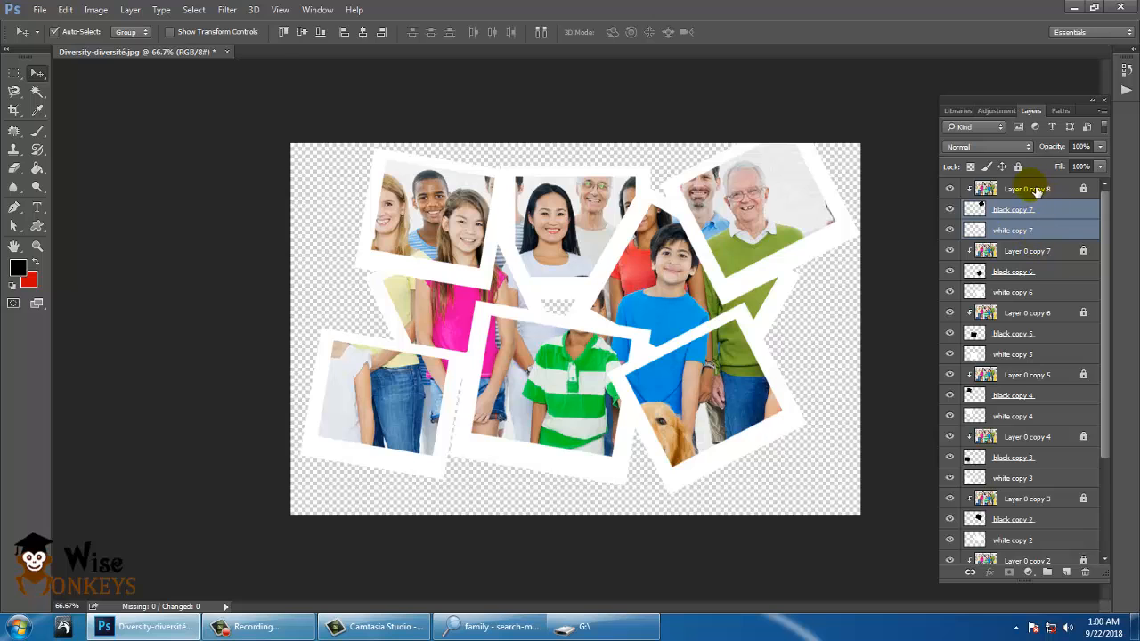
Duplicate Layer 0 copy 8, black copy 7 and white copy 7 together within the same document
{"action": "left_click", "coordinate": [1033, 189]}
{"action": "left_click", "coordinate": [1043, 210], "text": "ctrl"}
{"action": "left_click", "coordinate": [1040, 228], "text": "ctrl"}
{"action": "right_click", "coordinate": [1024, 198]}
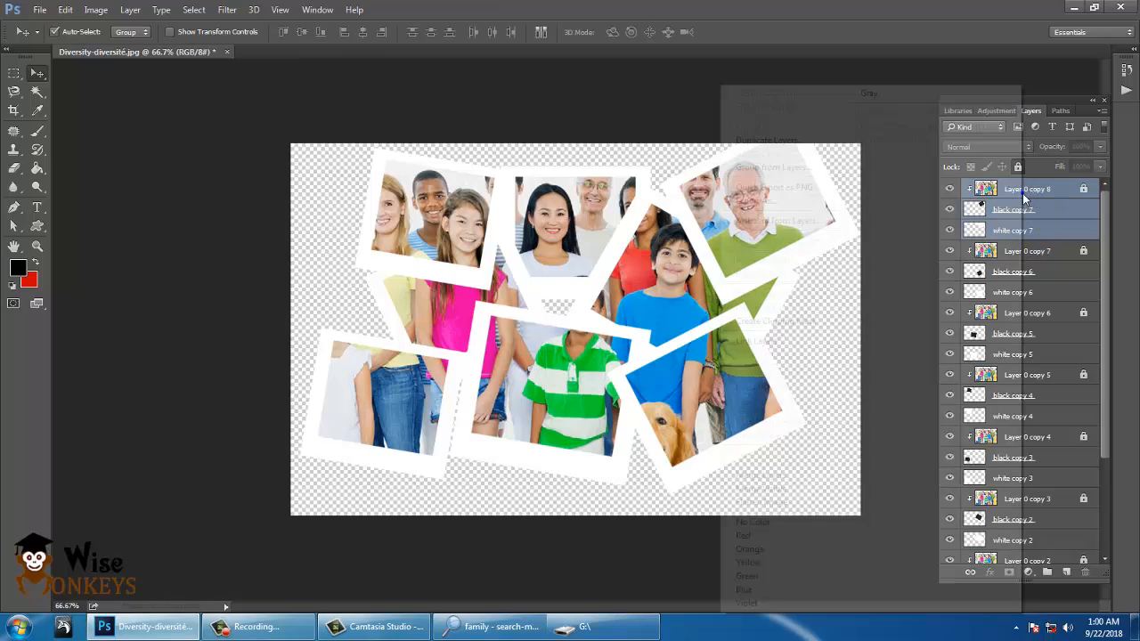
{"action": "left_click", "coordinate": [790, 140]}
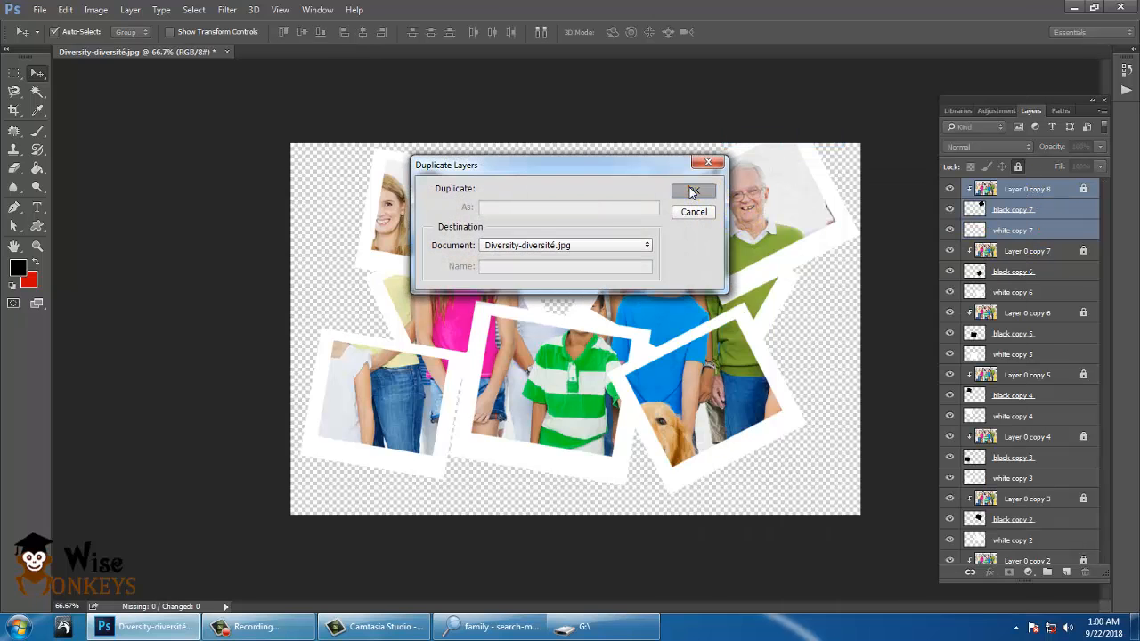
{"action": "left_click", "coordinate": [693, 192]}
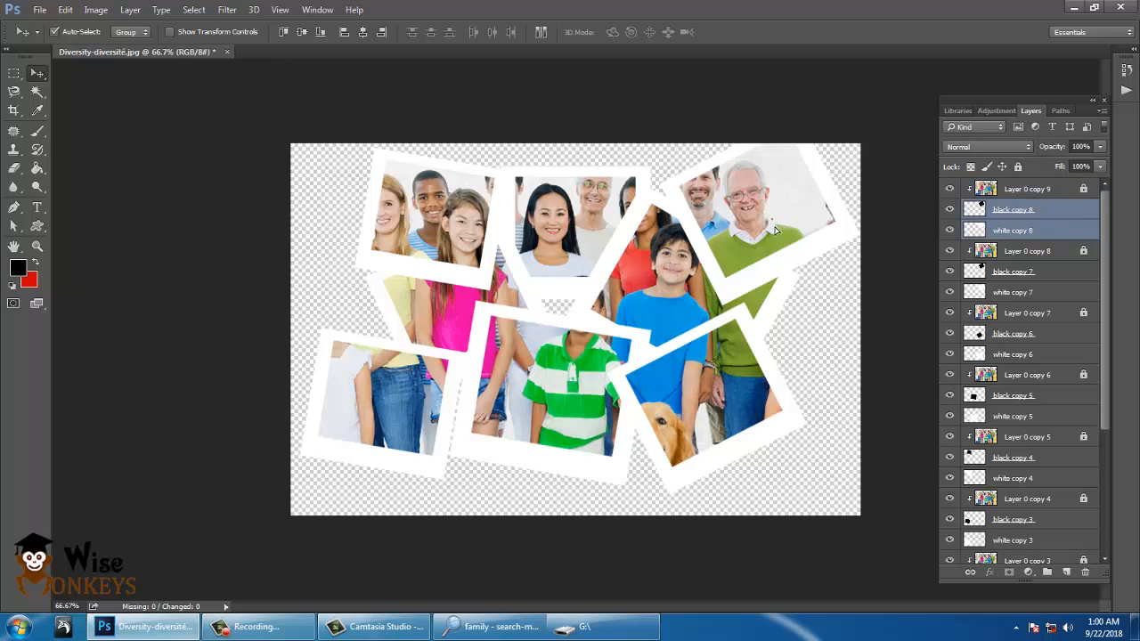
Place black copy 8 and white copy 8 at the canvas's right edge over the girl in yellow, rotated about 55°
{"action": "left_click_drag", "start_coordinate": [777, 232], "coordinate": [842, 346]}
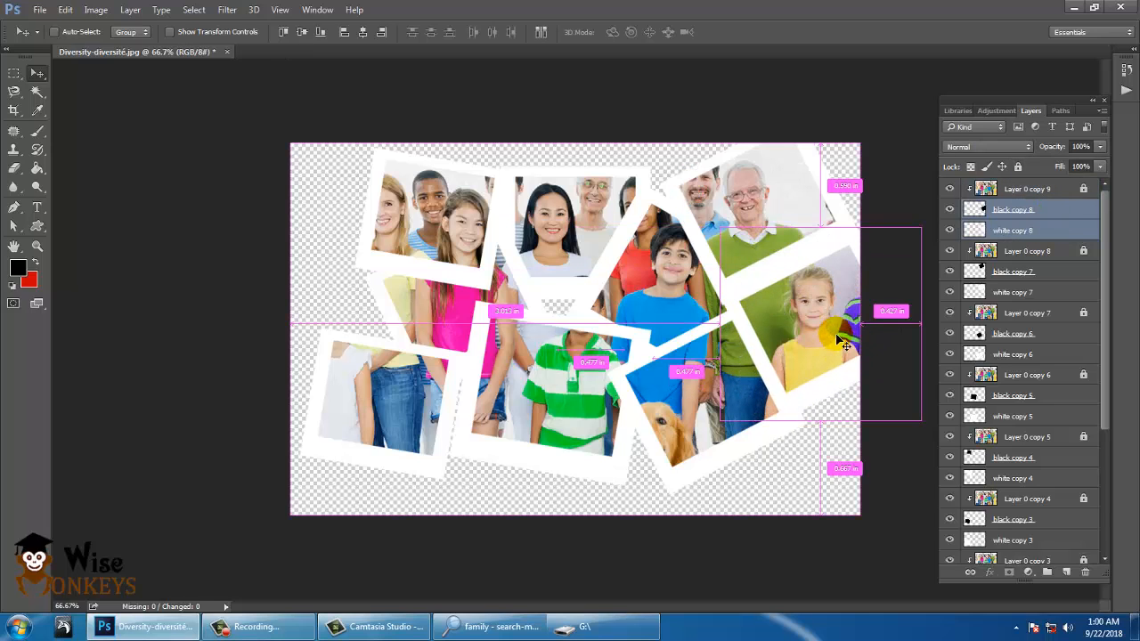
{"action": "key", "text": "ctrl+t"}
{"action": "left_click_drag", "start_coordinate": [923, 439], "coordinate": [917, 433]}
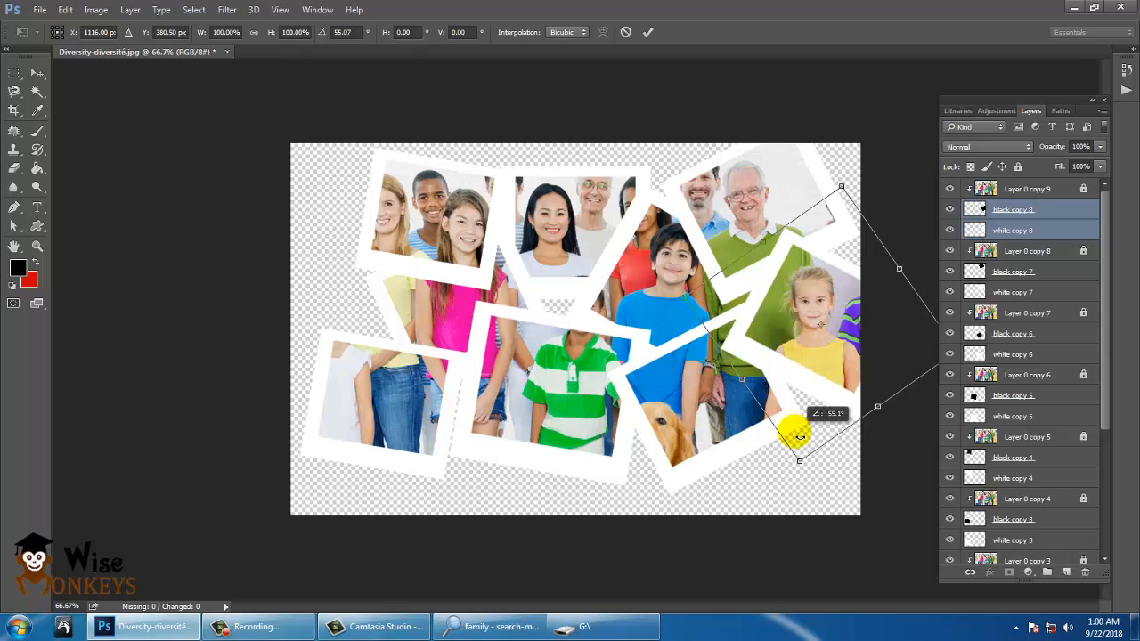
{"action": "left_click_drag", "start_coordinate": [797, 355], "coordinate": [790, 355]}
{"action": "key", "text": "Return"}
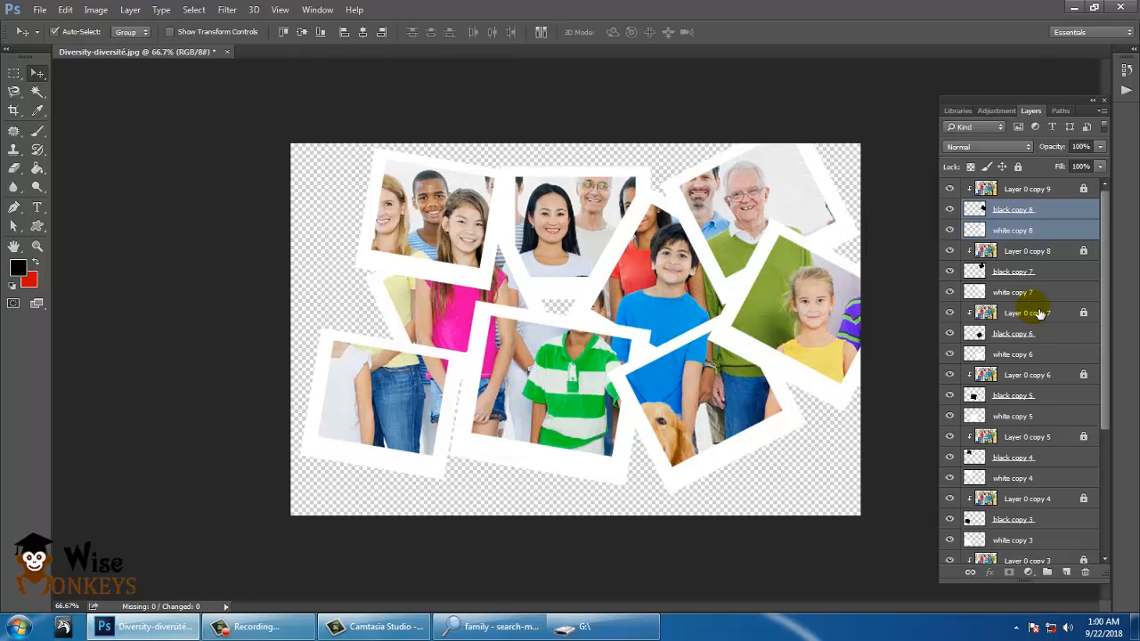
Create a new empty layer directly above the hidden Layer 0
{"action": "scroll", "coordinate": [1023, 507], "scroll_direction": "down", "scroll_amount": 3}
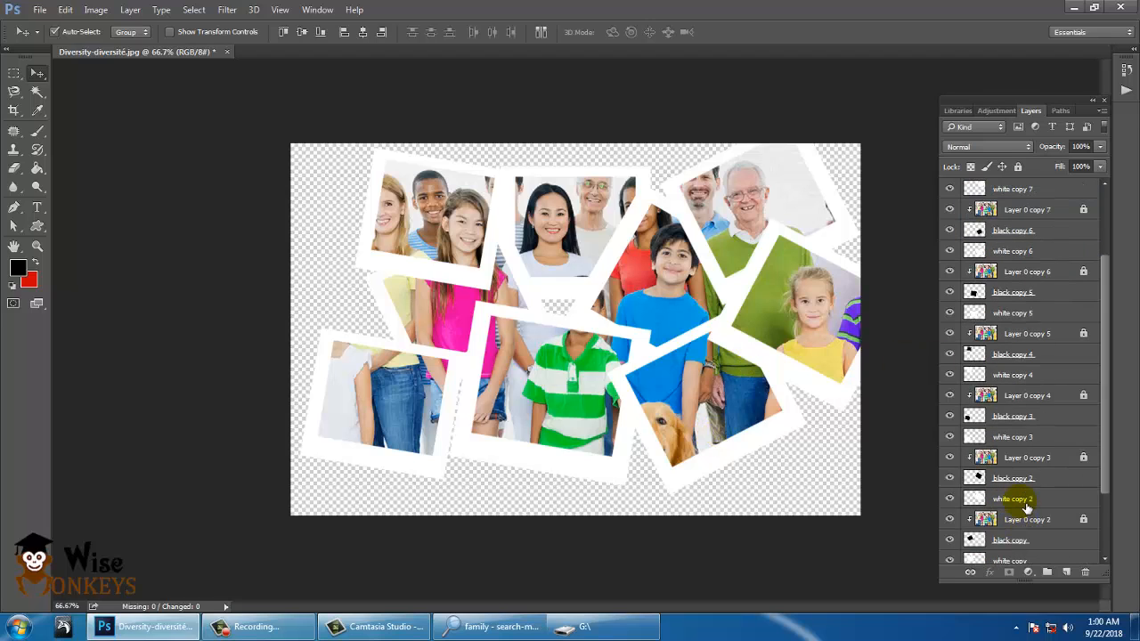
{"action": "scroll", "coordinate": [1027, 508], "scroll_direction": "down", "scroll_amount": 3}
{"action": "left_click", "coordinate": [1028, 554]}
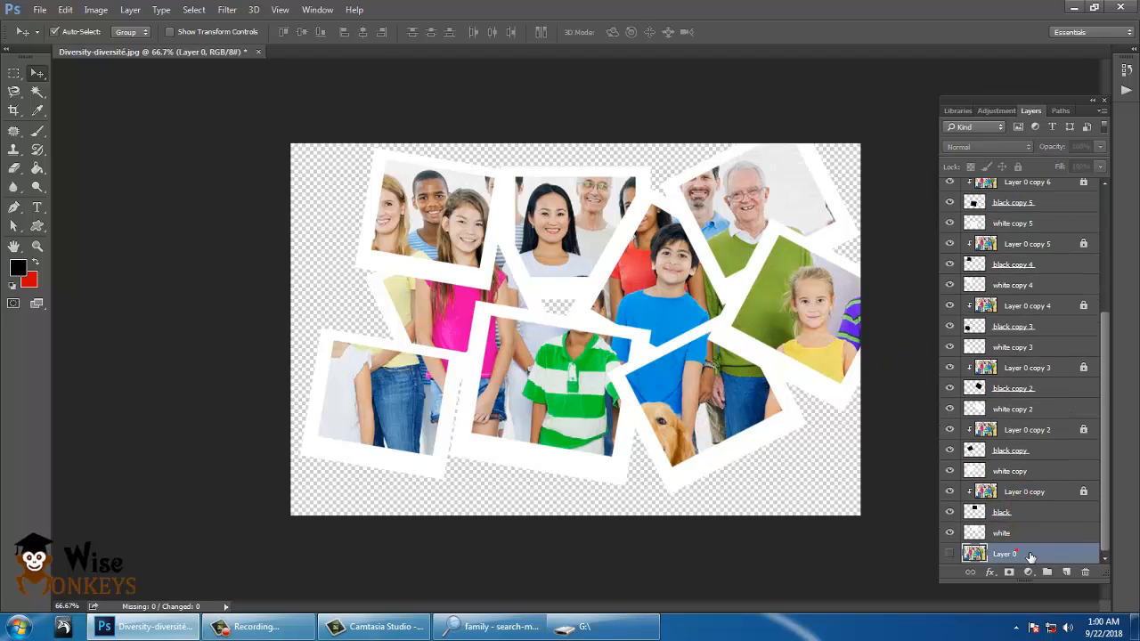
{"action": "left_click", "coordinate": [1066, 571]}
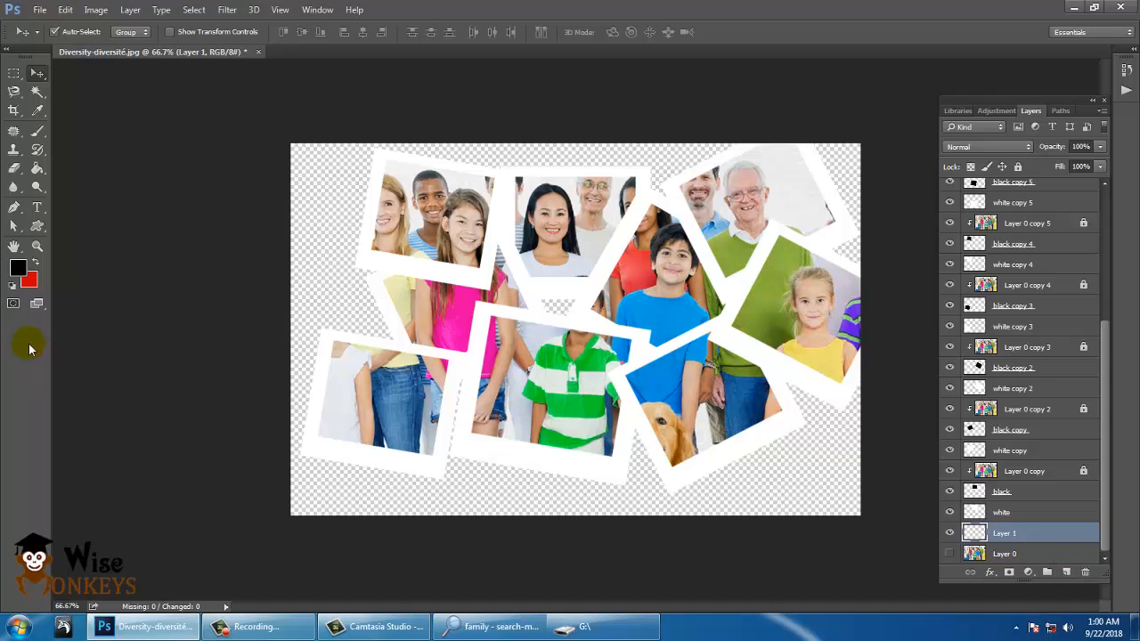
Set the foreground color to medium gray #848484 and fill Layer 1 with it
{"action": "left_click", "coordinate": [20, 267]}
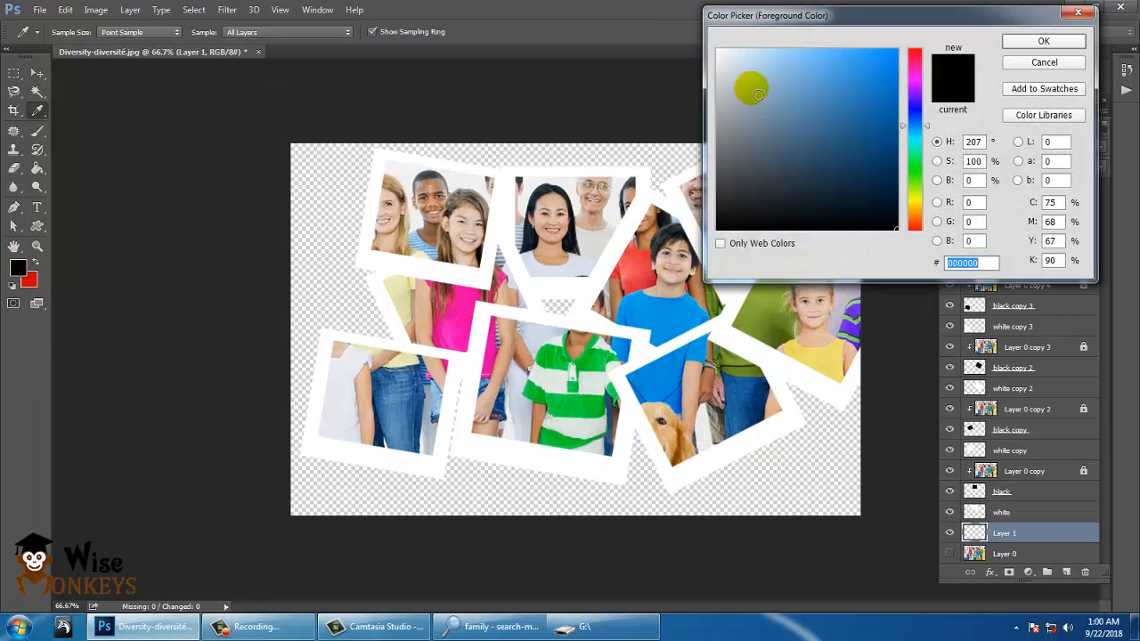
{"action": "left_click", "coordinate": [726, 112]}
{"action": "left_click_drag", "start_coordinate": [727, 112], "coordinate": [717, 135]}
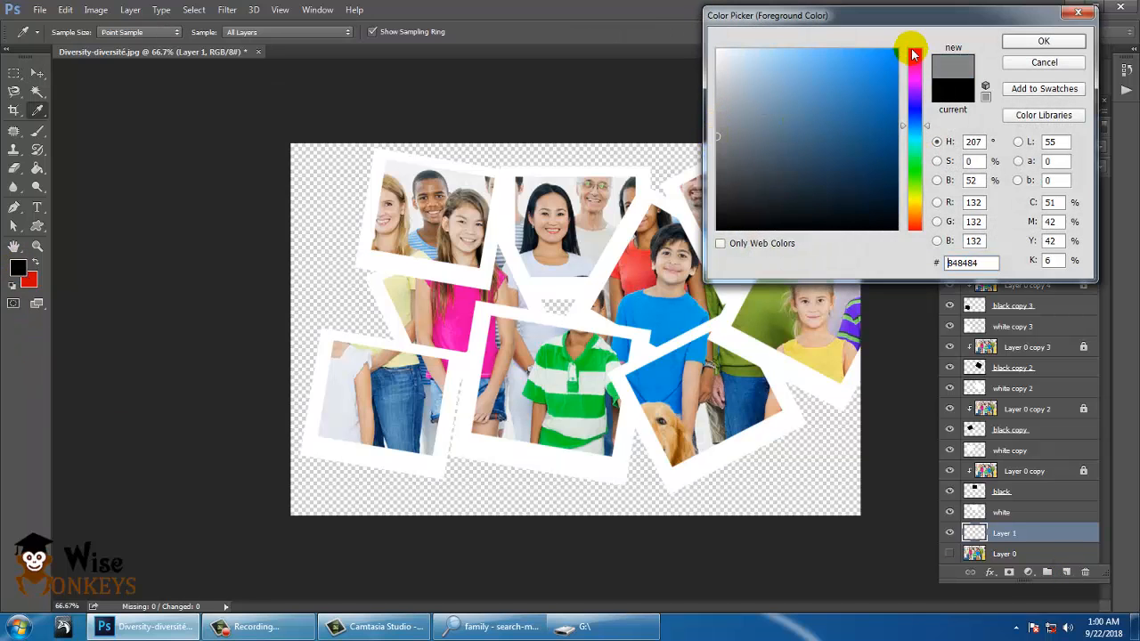
{"action": "left_click", "coordinate": [1042, 41]}
{"action": "key", "text": "alt+BackSpace"}
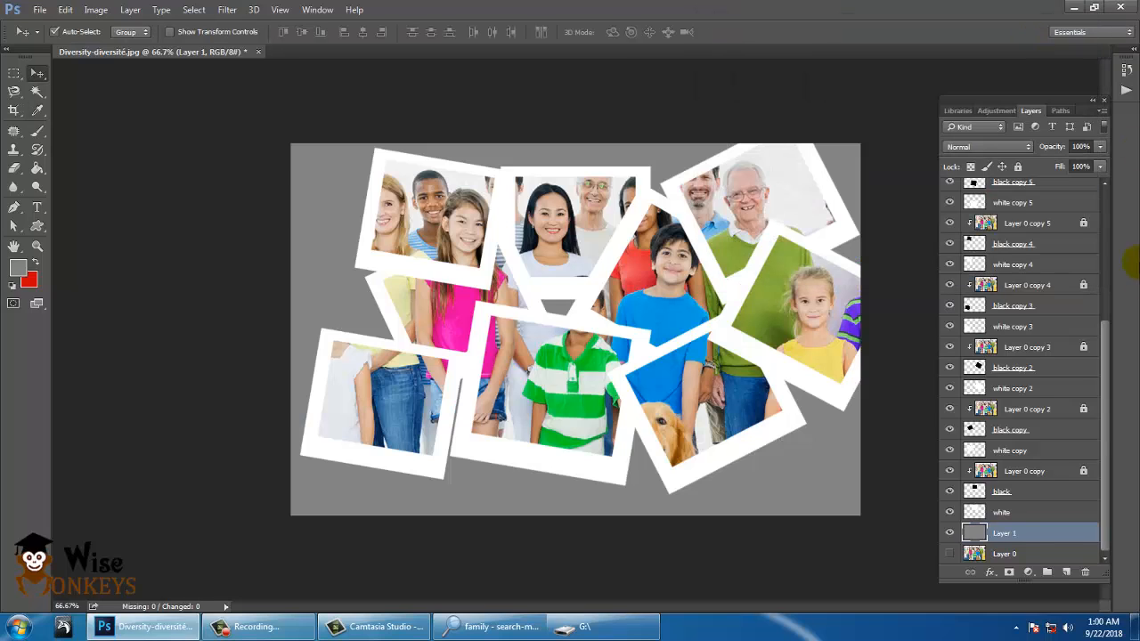
Change the foreground color to light gray #d3d3d3
{"action": "left_click", "coordinate": [18, 270]}
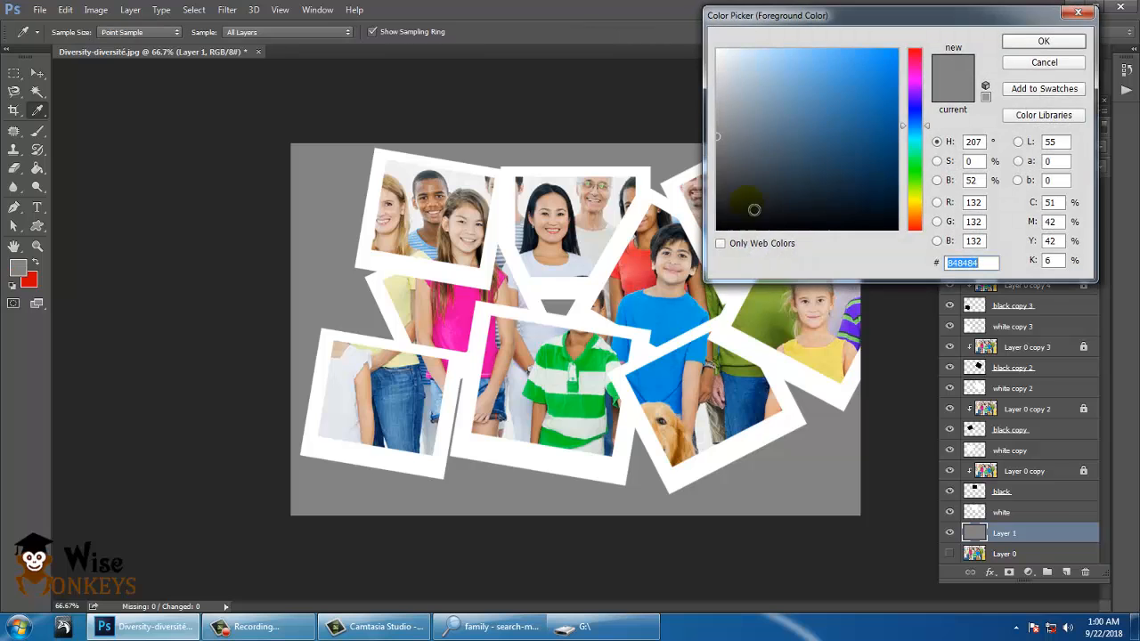
{"action": "left_click", "coordinate": [716, 79]}
{"action": "left_click", "coordinate": [1038, 44]}
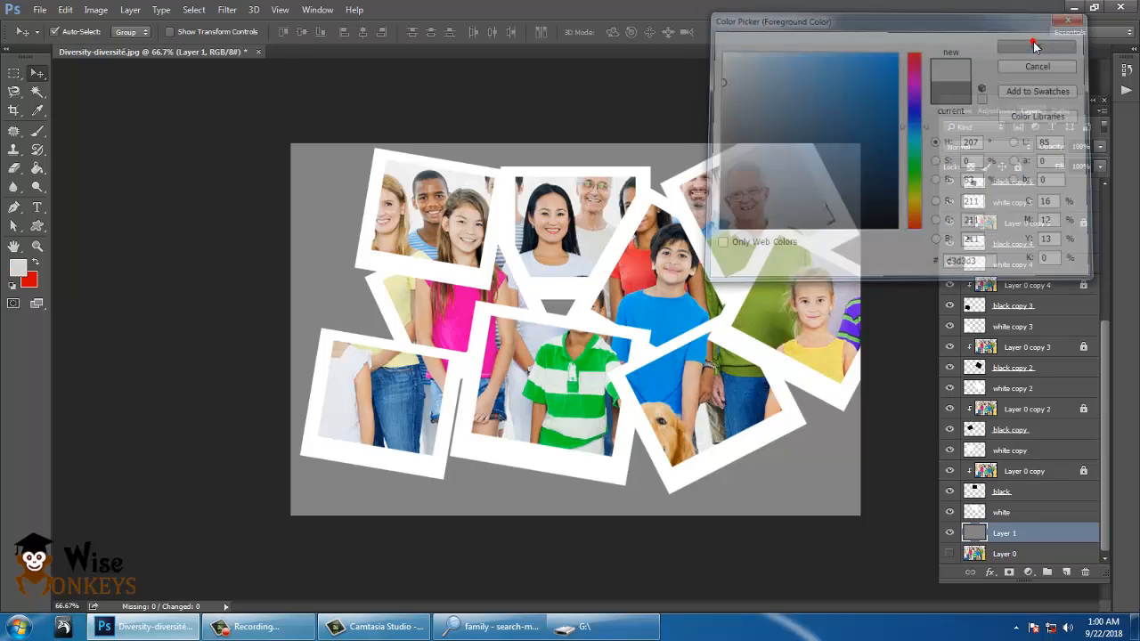
Set the foreground color to pale blue #ddf0ff and fill Layer 1 with it
{"action": "left_click", "coordinate": [17, 267]}
{"action": "left_click_drag", "start_coordinate": [796, 152], "coordinate": [751, 44]}
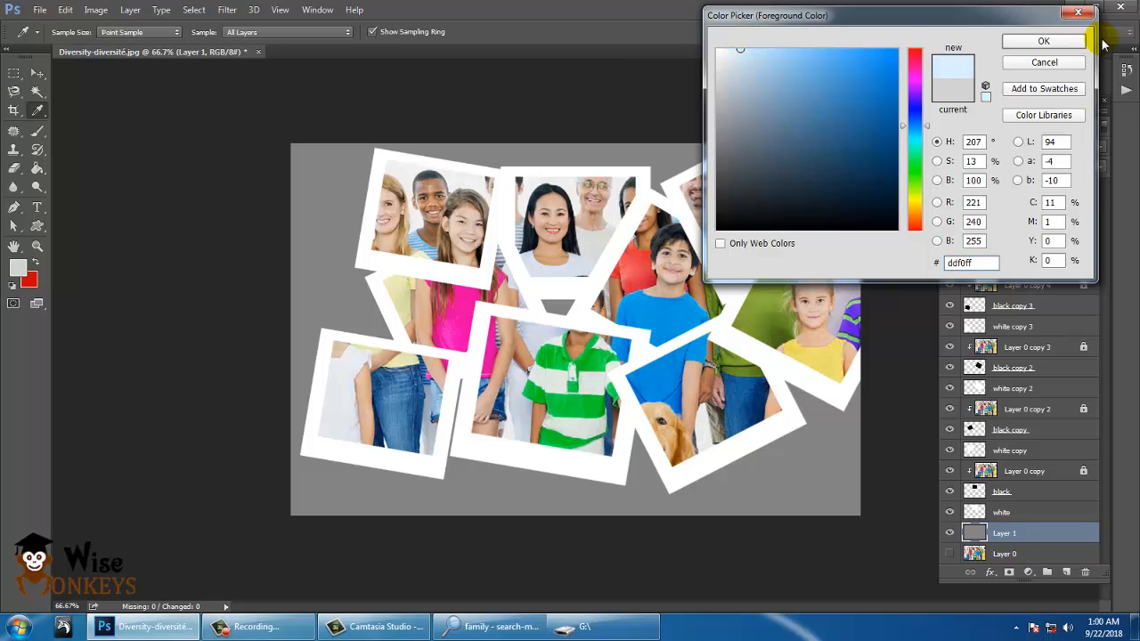
{"action": "left_click", "coordinate": [1042, 40]}
{"action": "key", "text": "alt+BackSpace"}
{"action": "key", "text": "v"}
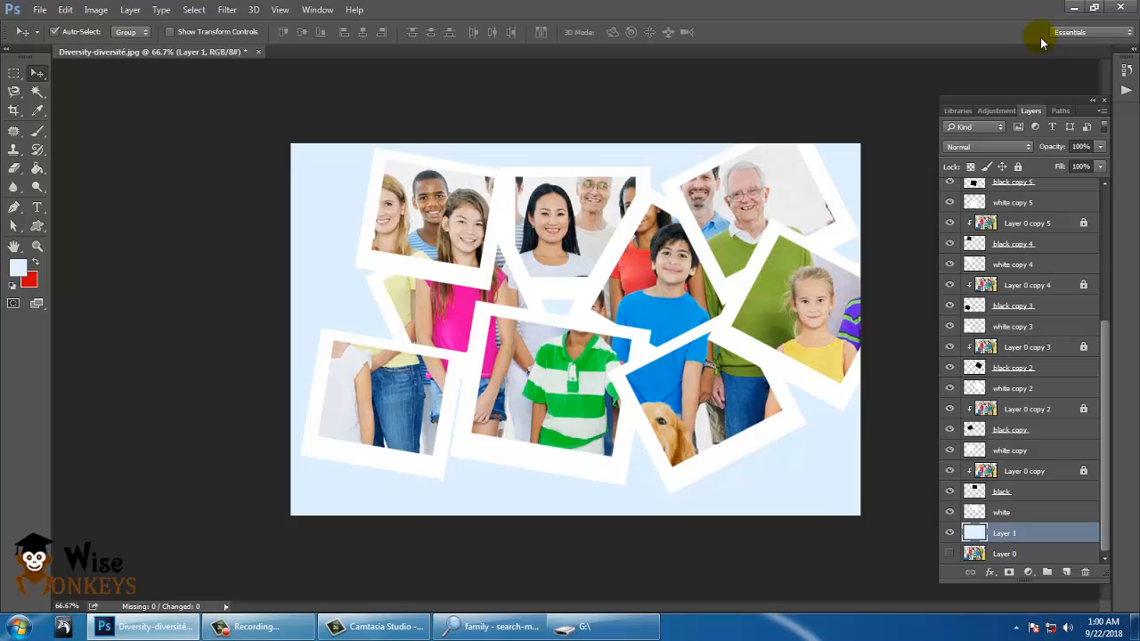
Add a black drop shadow to the white layer with 100% opacity, 2 px distance, 0% spread and 21 px size
{"action": "key", "text": "ctrl+1"}
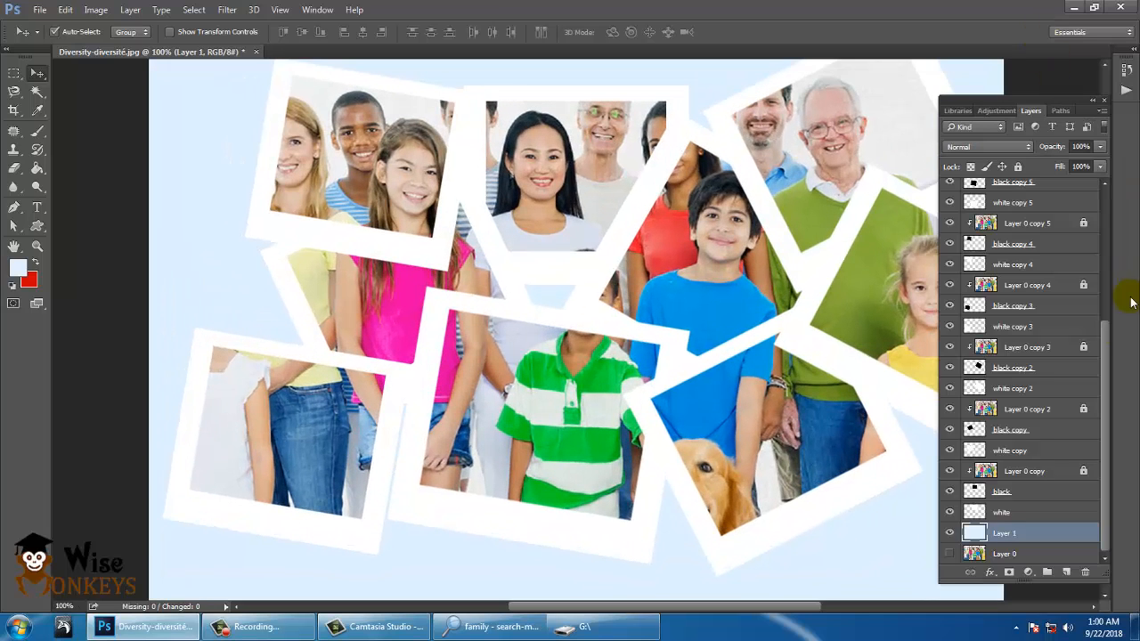
{"action": "left_click", "coordinate": [1000, 516]}
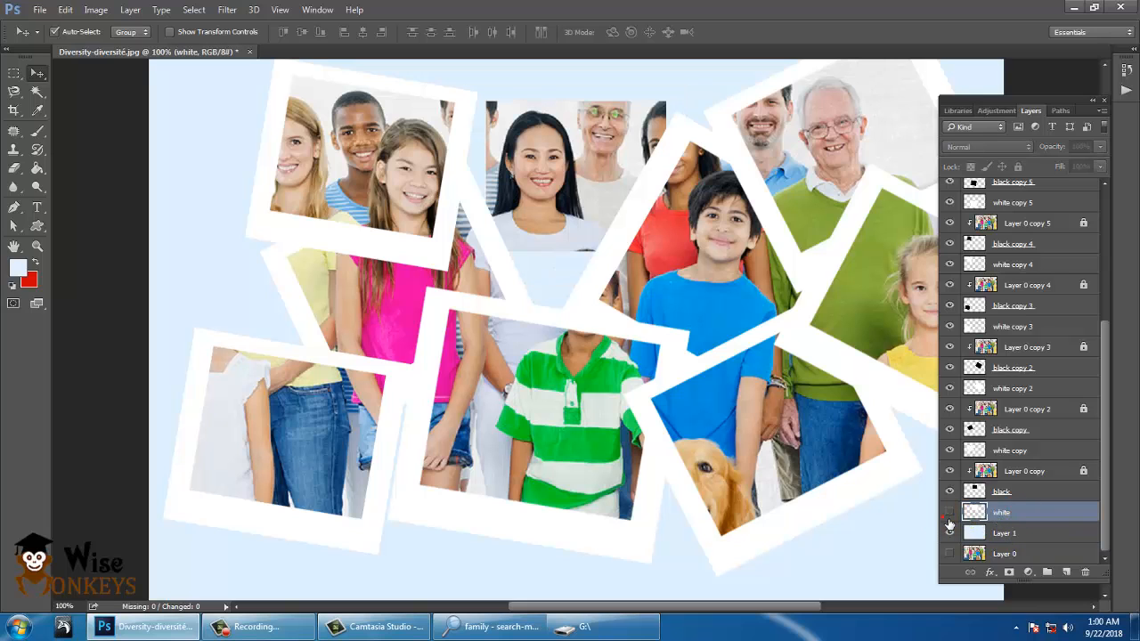
{"action": "right_click", "coordinate": [1013, 518]}
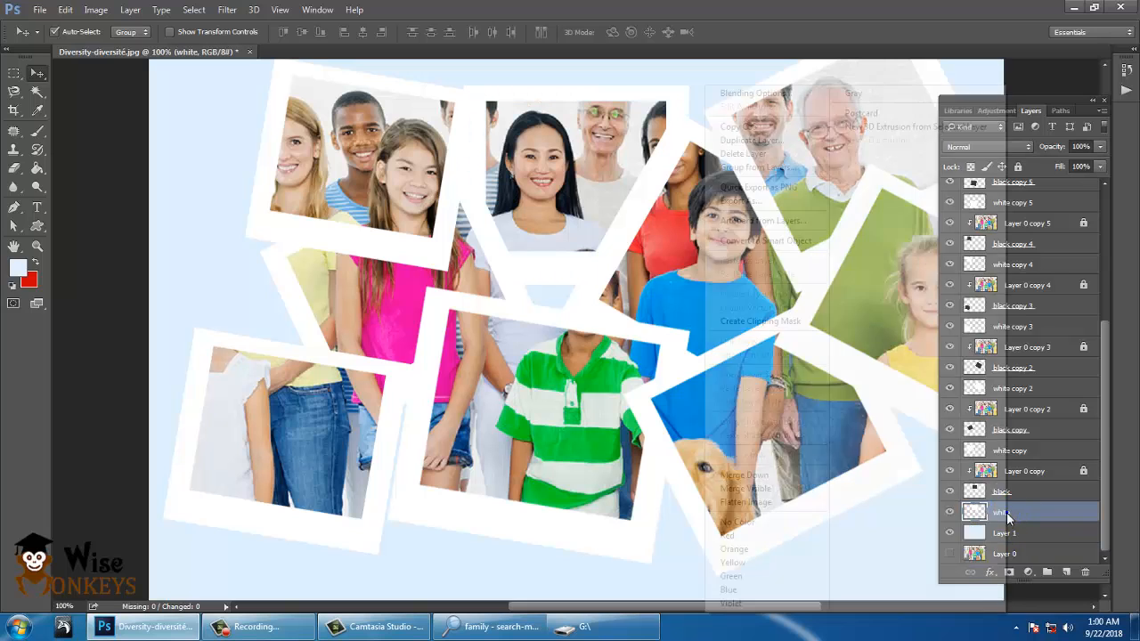
{"action": "left_click", "coordinate": [755, 95]}
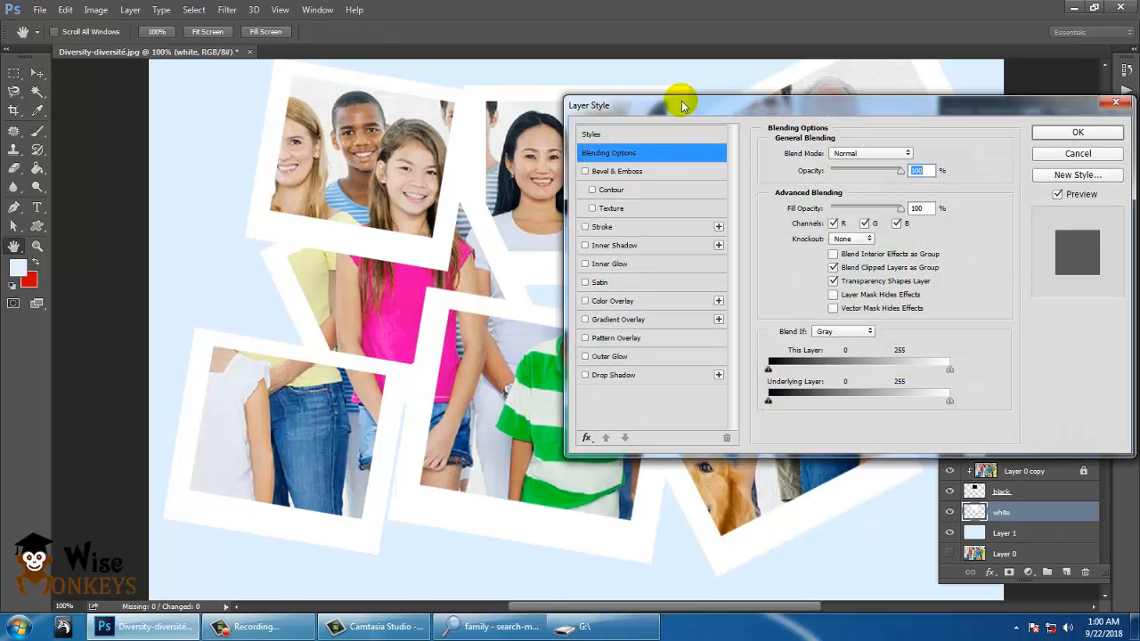
{"action": "left_click_drag", "start_coordinate": [682, 97], "coordinate": [573, 279]}
{"action": "left_click", "coordinate": [676, 445]}
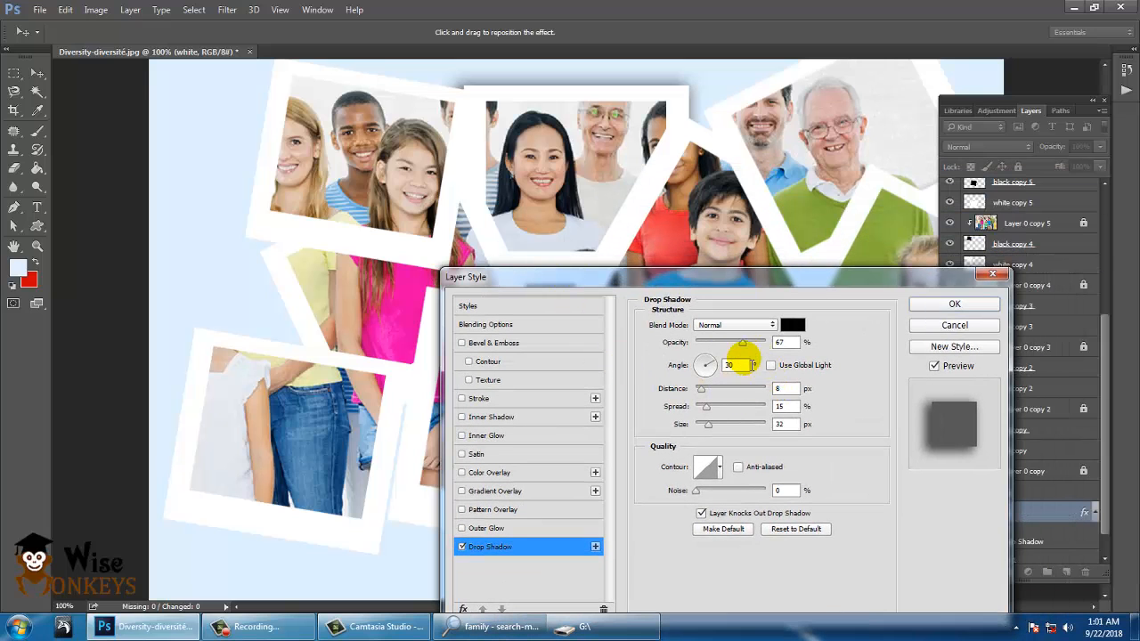
{"action": "mouse_move", "coordinate": [744, 347]}
{"action": "left_mouse_down"}
{"action": "mouse_move", "coordinate": [779, 347]}
{"action": "mouse_move", "coordinate": [759, 341]}
{"action": "left_mouse_up"}
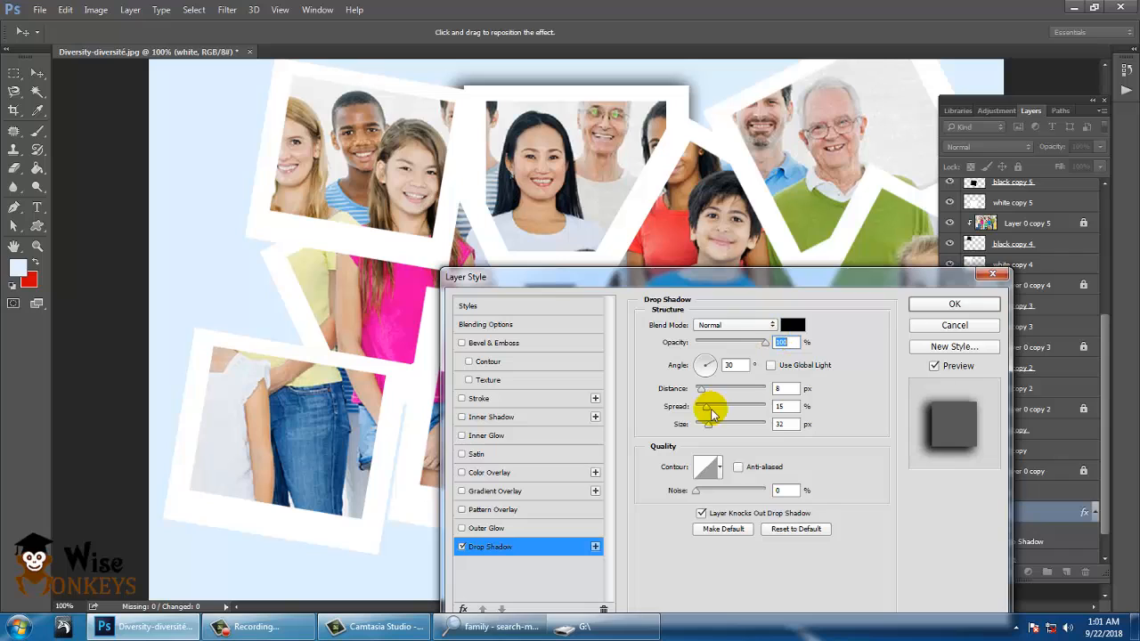
{"action": "mouse_move", "coordinate": [709, 408]}
{"action": "left_mouse_down"}
{"action": "mouse_move", "coordinate": [684, 412]}
{"action": "mouse_move", "coordinate": [695, 428]}
{"action": "mouse_move", "coordinate": [706, 424]}
{"action": "mouse_move", "coordinate": [698, 393]}
{"action": "left_mouse_up"}
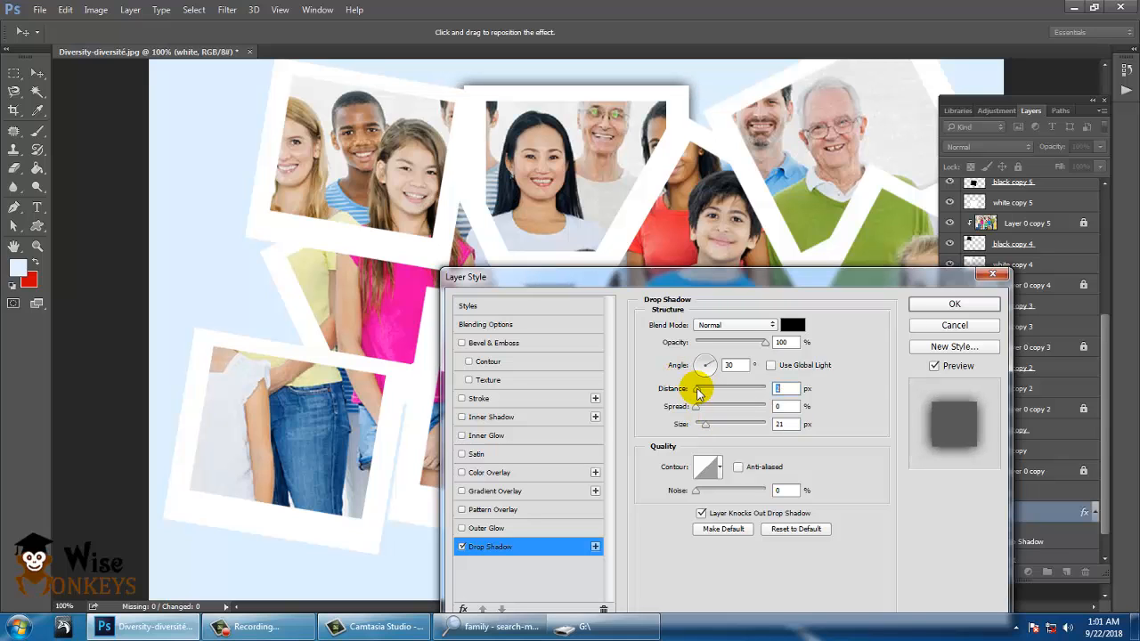
{"action": "left_click", "coordinate": [951, 306]}
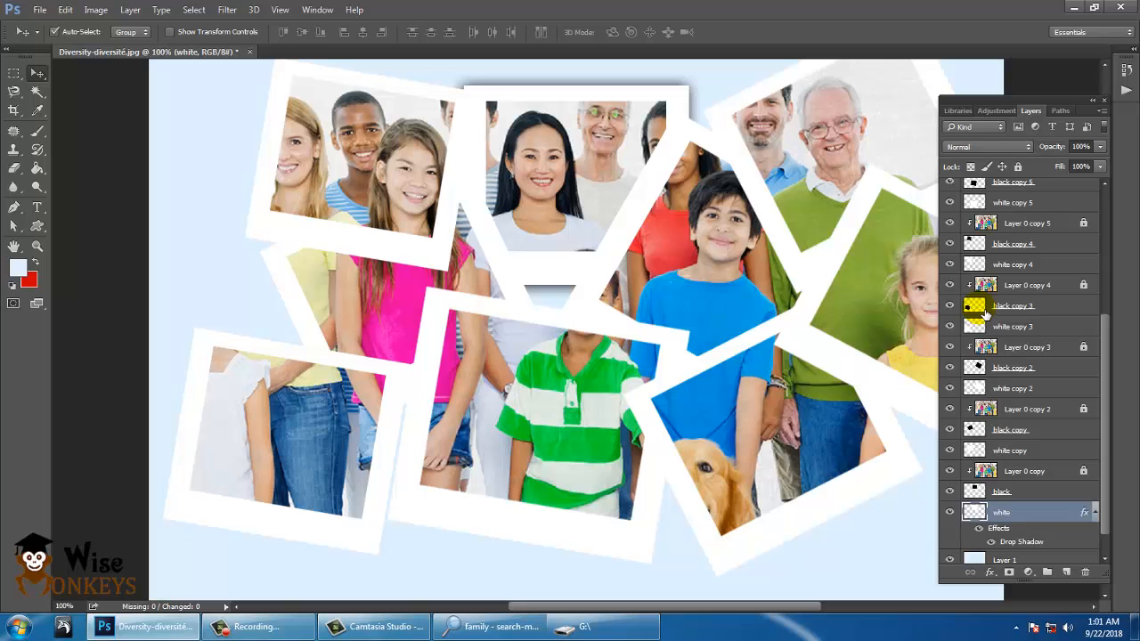
Apply a drop shadow with the same settings to the white copy layer
{"action": "left_click", "coordinate": [1009, 451]}
{"action": "right_click", "coordinate": [1014, 449]}
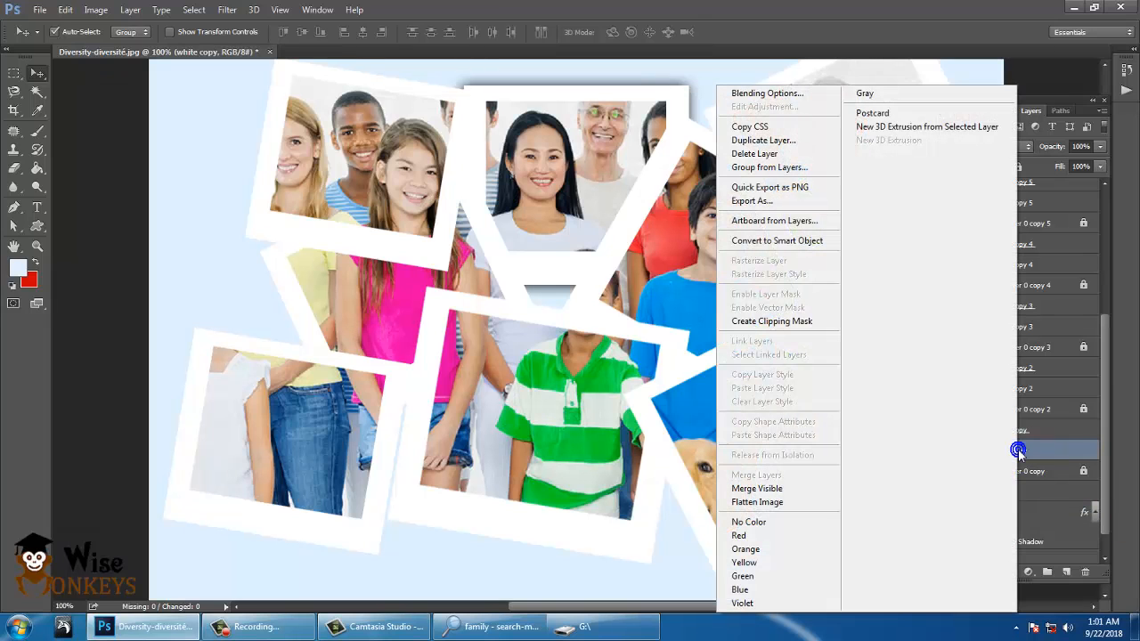
{"action": "left_click", "coordinate": [780, 95]}
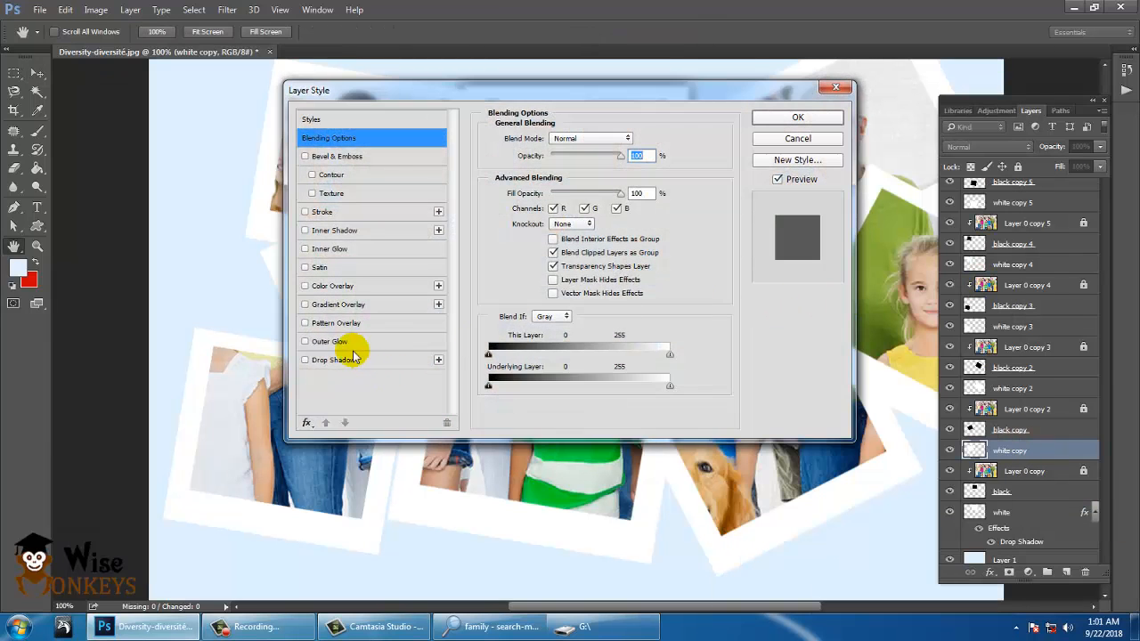
{"action": "left_click", "coordinate": [342, 360]}
{"action": "left_click", "coordinate": [798, 116]}
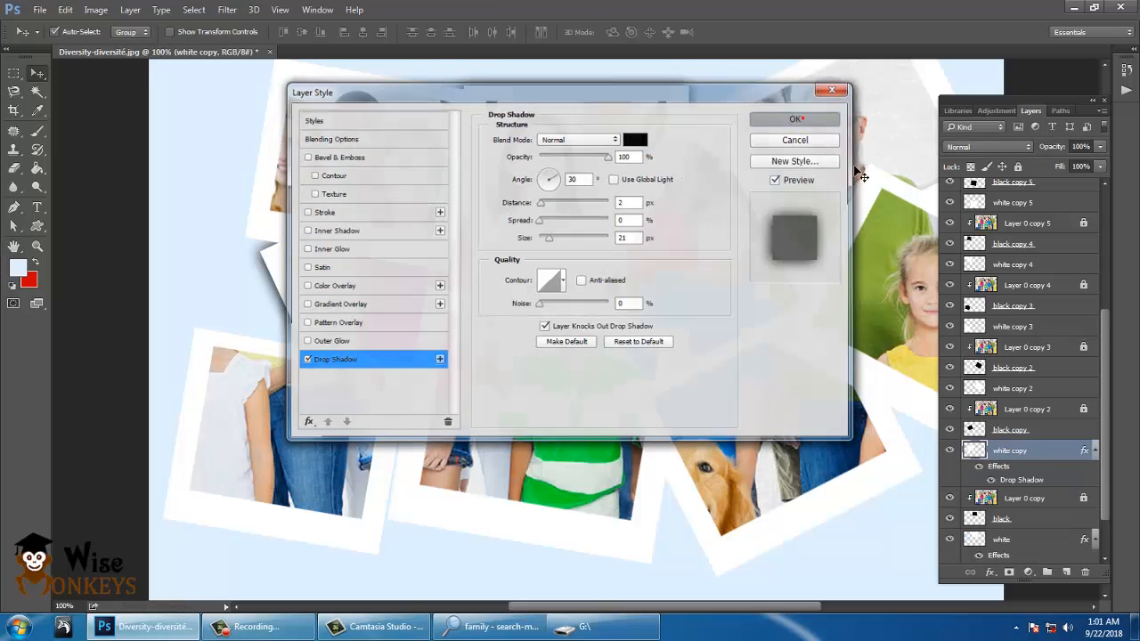
Give the white copy 2 layer the same drop shadow, keeping the 2 px distance and 21 px size
{"action": "left_click", "coordinate": [1007, 388]}
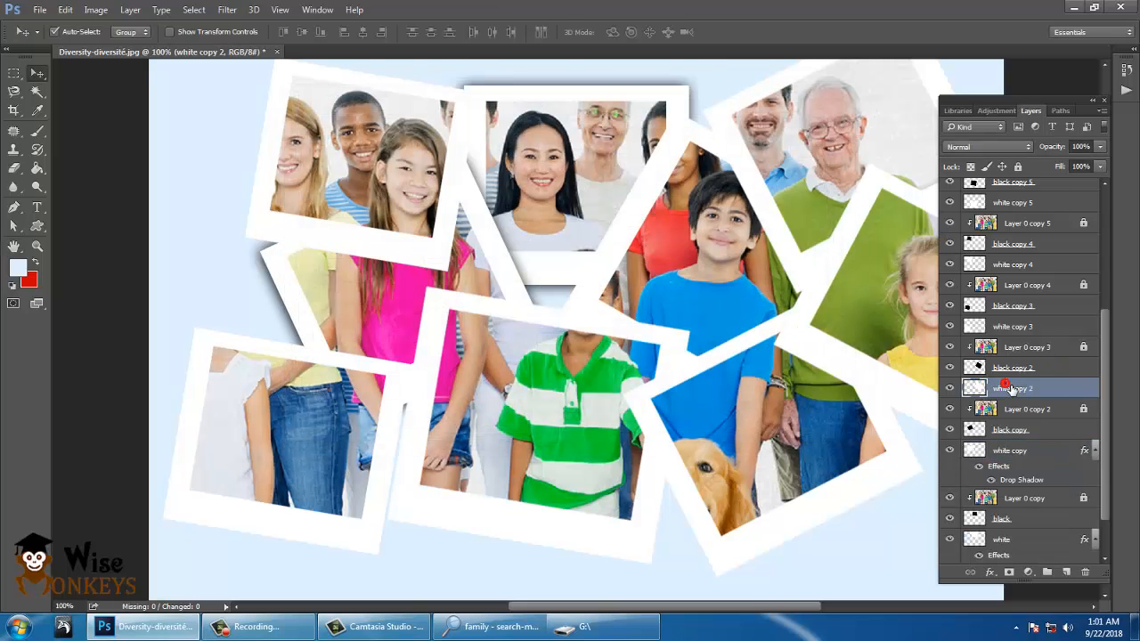
{"action": "right_click", "coordinate": [1006, 388]}
{"action": "left_click", "coordinate": [801, 98]}
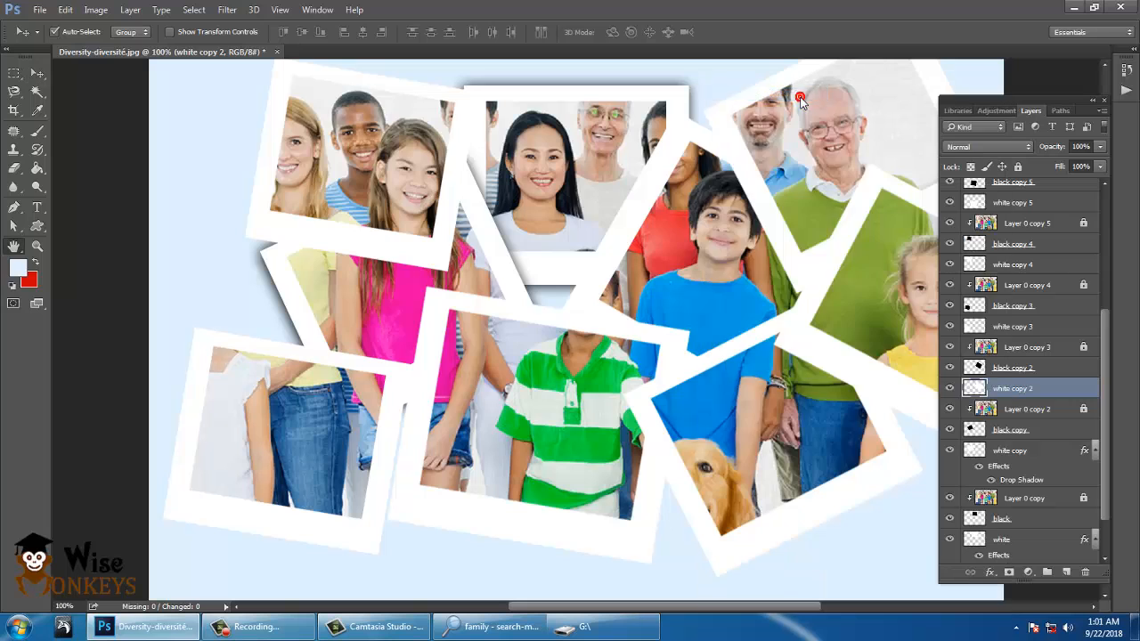
{"action": "left_click", "coordinate": [306, 360]}
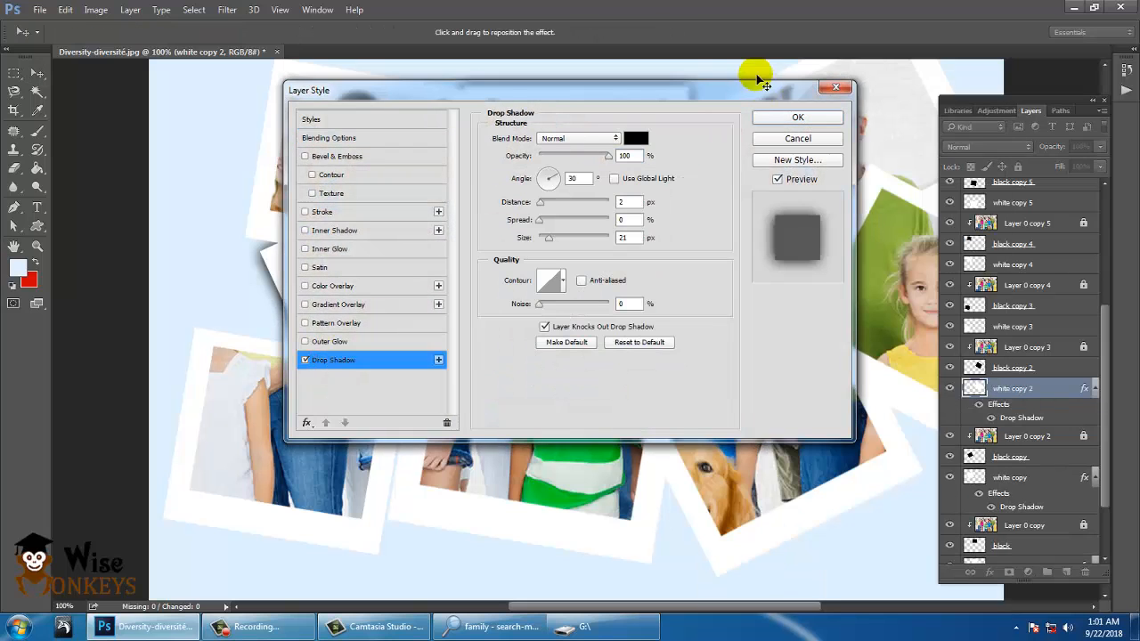
{"action": "left_click", "coordinate": [797, 119]}
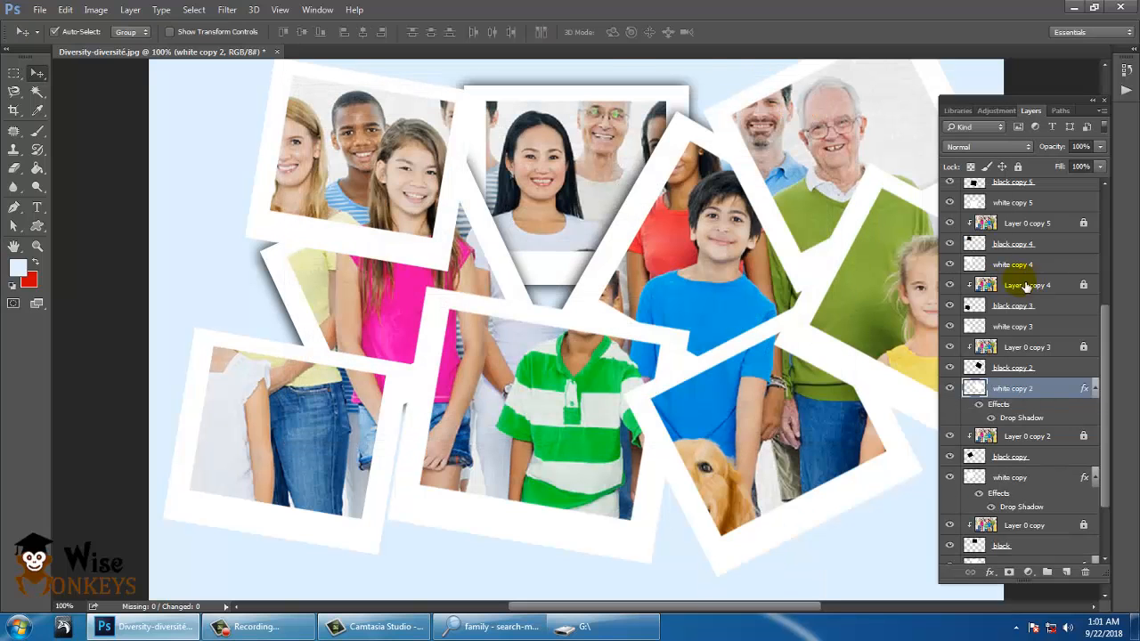
Apply the same drop shadow to the white copy 3 layer
{"action": "left_click", "coordinate": [1013, 328]}
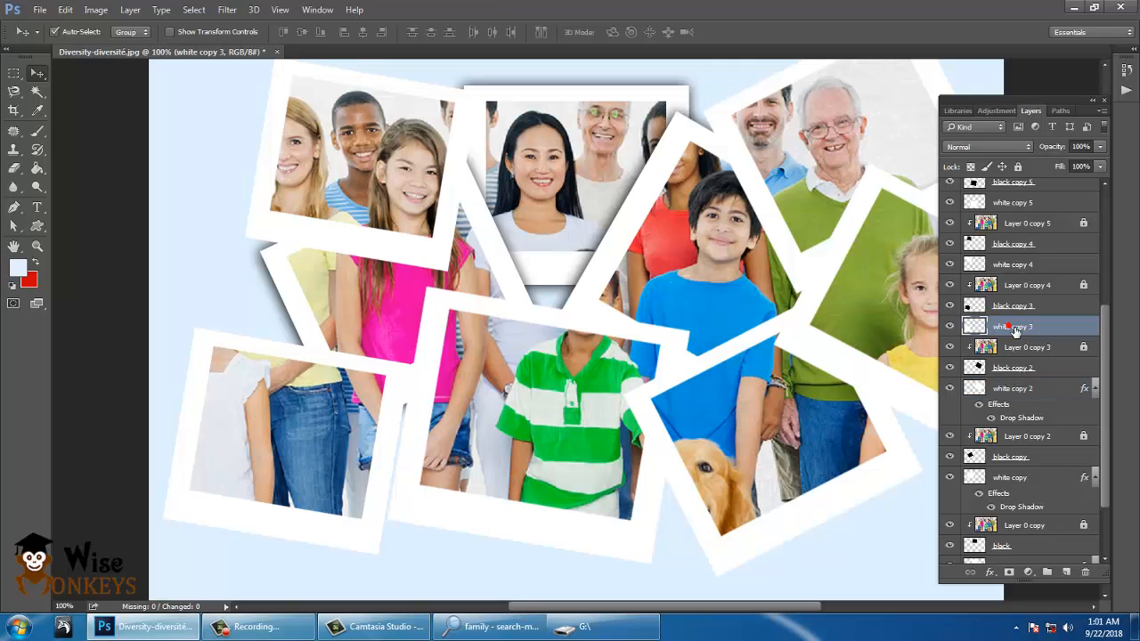
{"action": "right_click", "coordinate": [1014, 328]}
{"action": "left_click", "coordinate": [773, 97]}
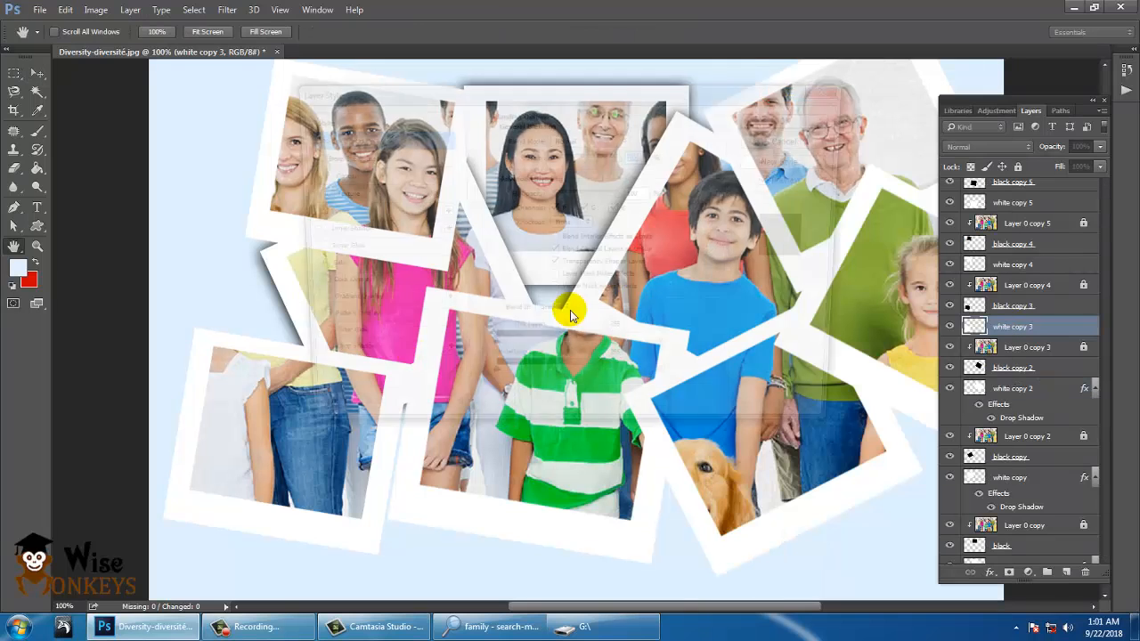
{"action": "left_click", "coordinate": [306, 360]}
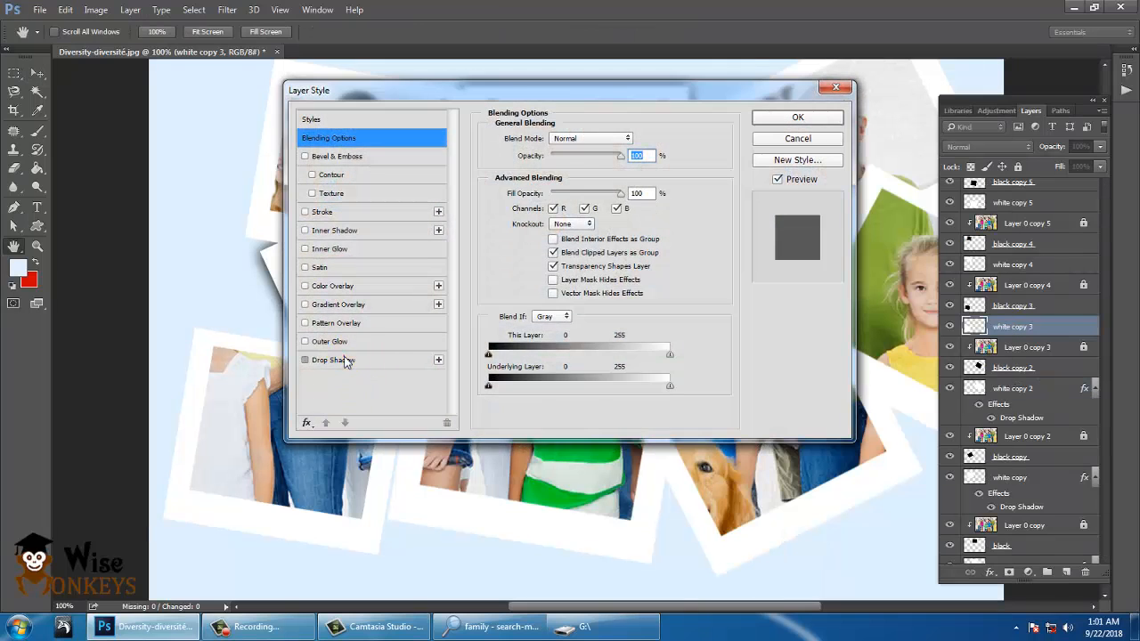
{"action": "left_click", "coordinate": [776, 117]}
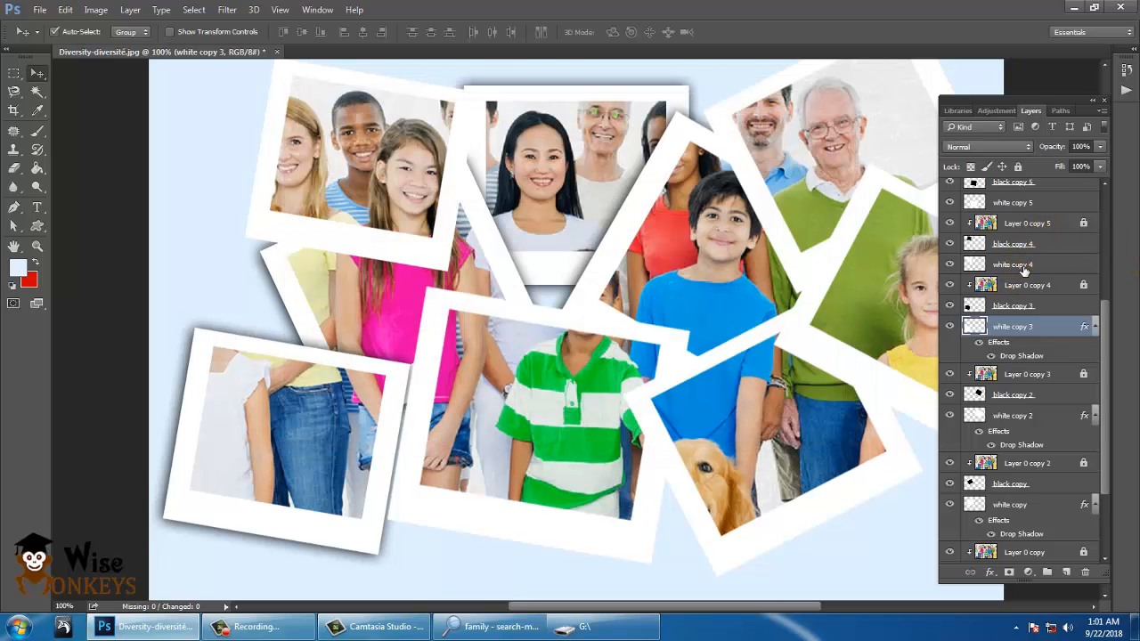
Apply the same drop shadow to the white copy 4 layer
{"action": "left_click", "coordinate": [1014, 265]}
{"action": "right_click", "coordinate": [1014, 265]}
{"action": "left_click", "coordinate": [771, 94]}
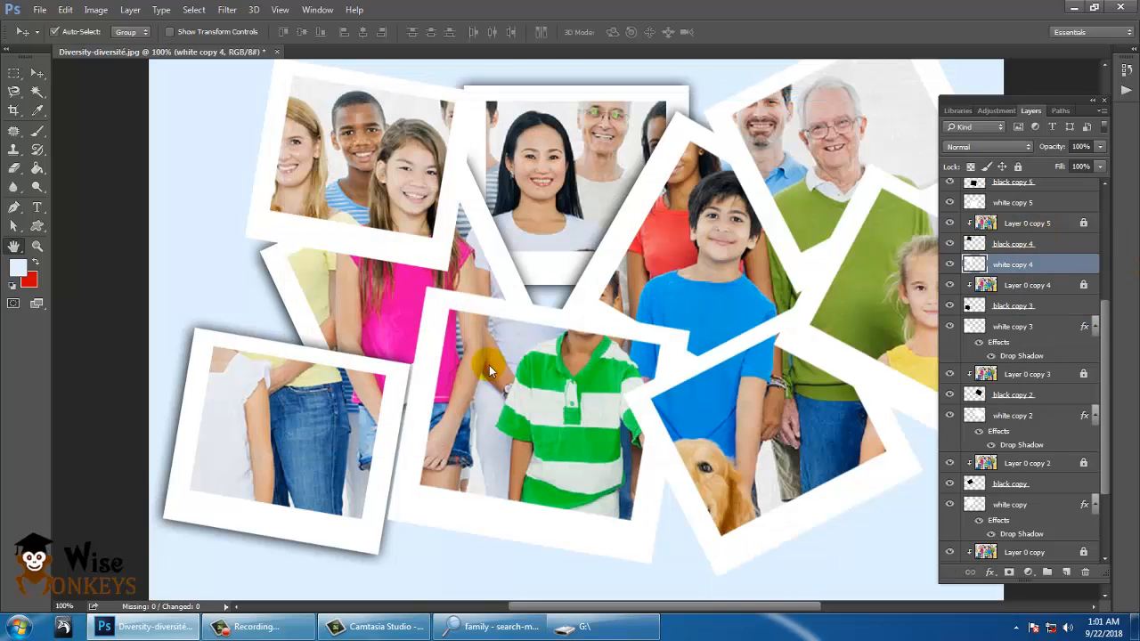
{"action": "left_click", "coordinate": [322, 360]}
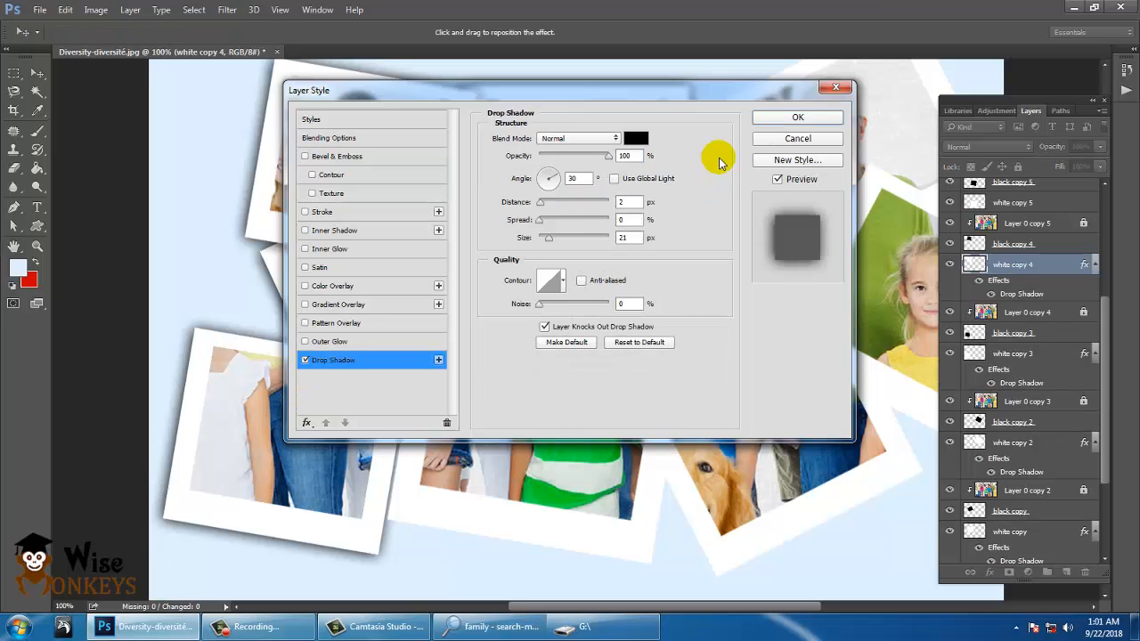
{"action": "left_click", "coordinate": [797, 117]}
Apply the same drop shadow to the white copy 5 layer
{"action": "left_click", "coordinate": [1026, 203]}
{"action": "right_click", "coordinate": [1026, 203]}
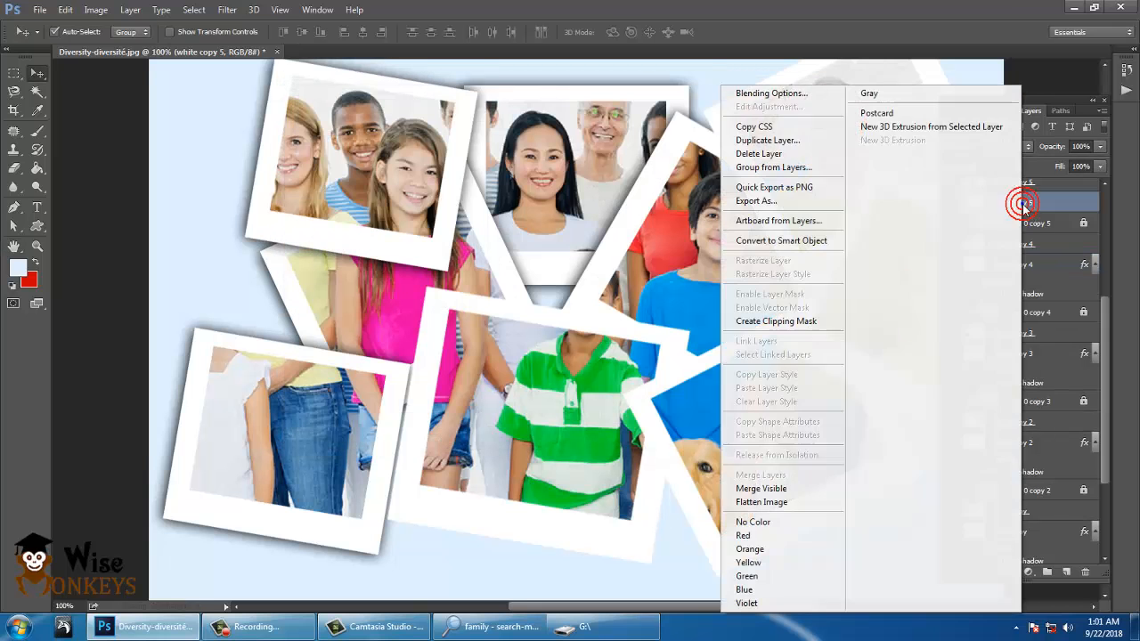
{"action": "left_click", "coordinate": [789, 93]}
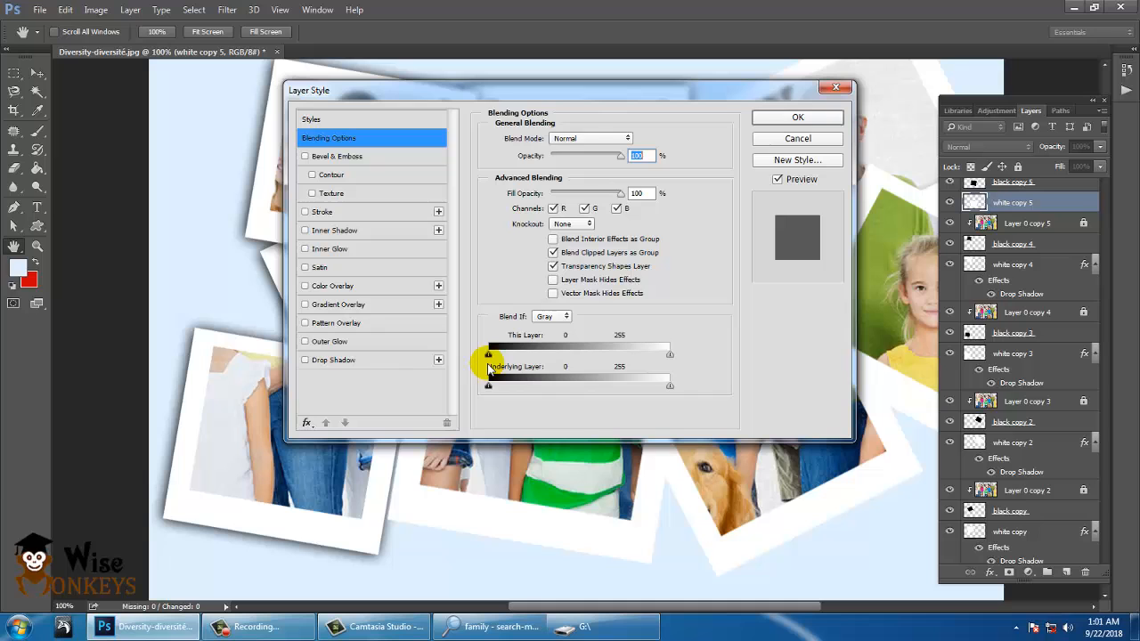
{"action": "left_click", "coordinate": [339, 360]}
{"action": "left_click", "coordinate": [802, 116]}
Apply the same drop shadow to the white copy 6 layer
{"action": "scroll", "coordinate": [1042, 276], "scroll_direction": "up", "scroll_amount": 3}
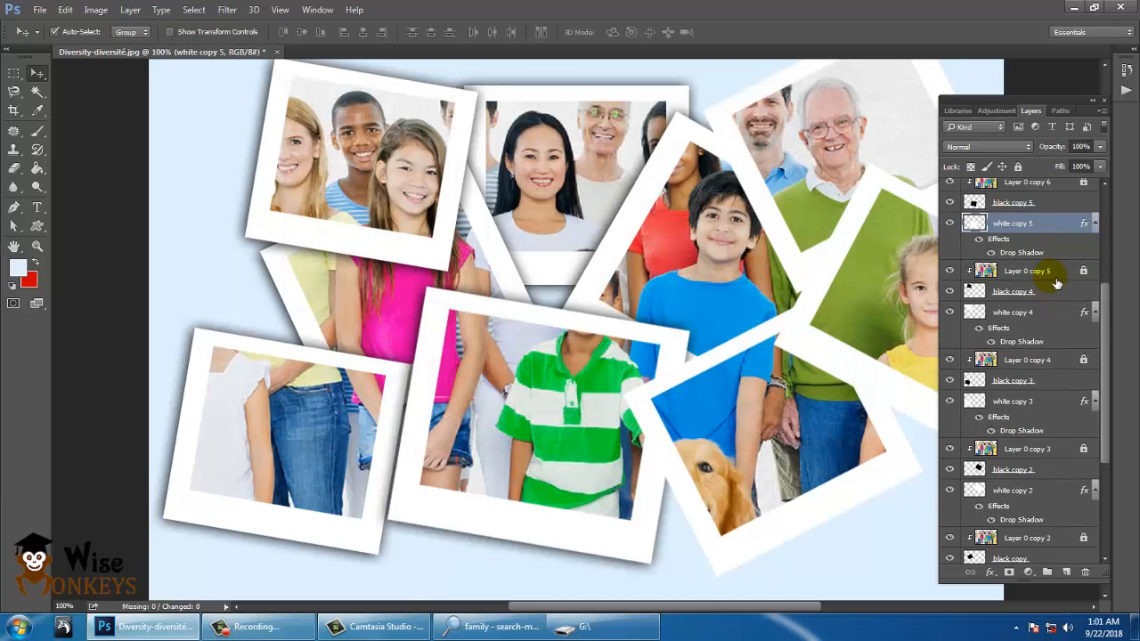
{"action": "left_click", "coordinate": [1024, 245]}
{"action": "right_click", "coordinate": [1026, 248]}
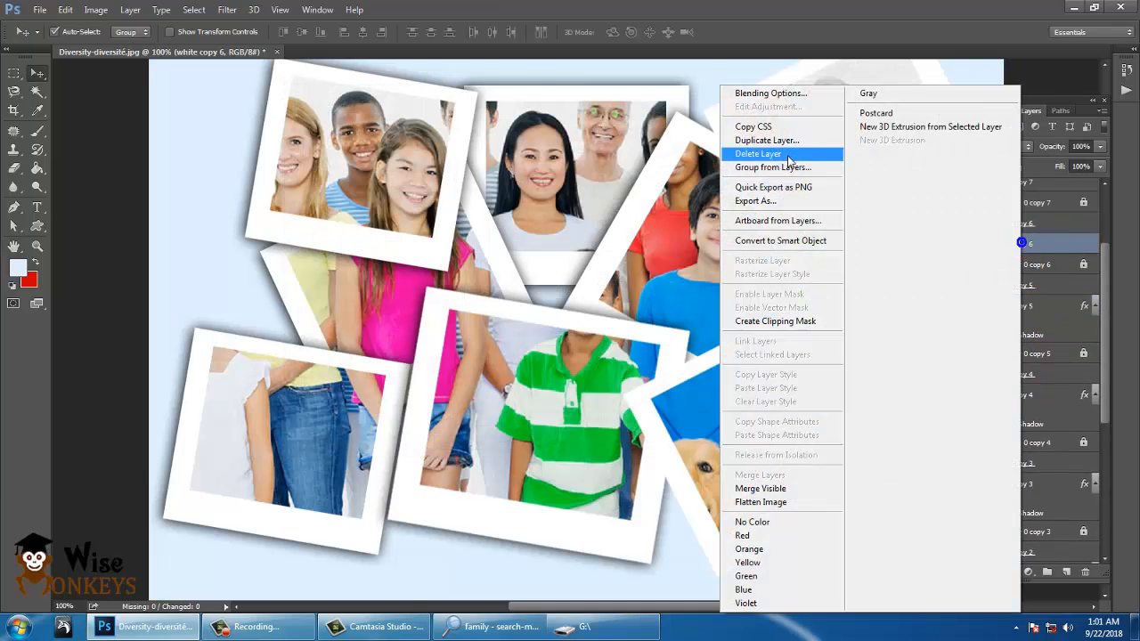
{"action": "left_click", "coordinate": [784, 93]}
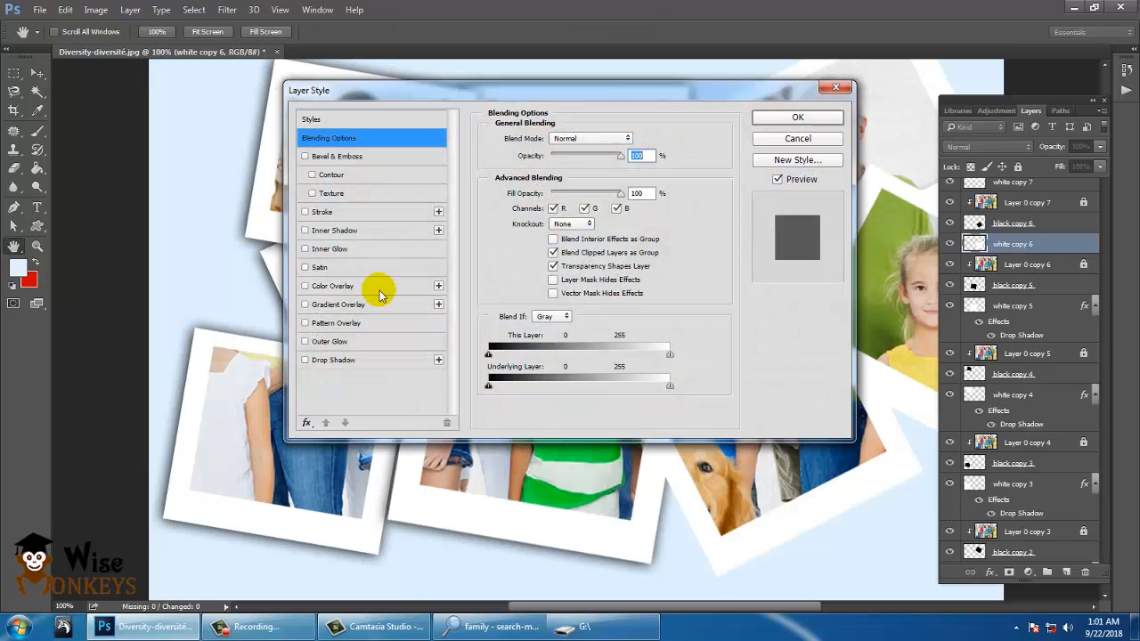
{"action": "left_click", "coordinate": [312, 359]}
{"action": "left_click", "coordinate": [795, 119]}
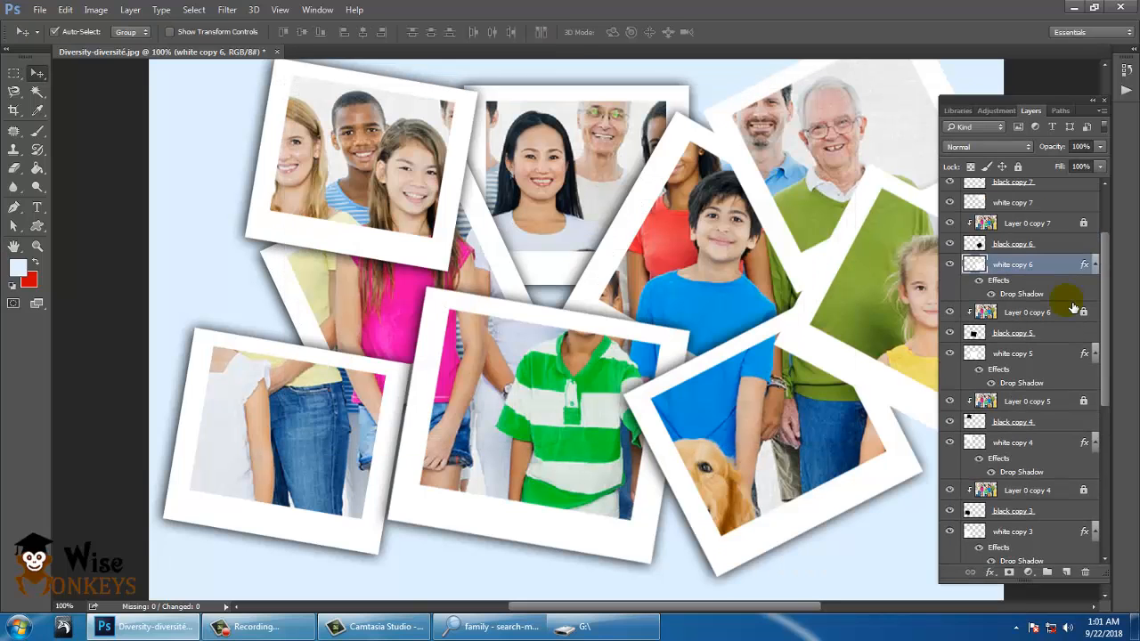
Apply the same drop shadow to the white copy 7 layer
{"action": "scroll", "coordinate": [1060, 298], "scroll_direction": "up", "scroll_amount": 2}
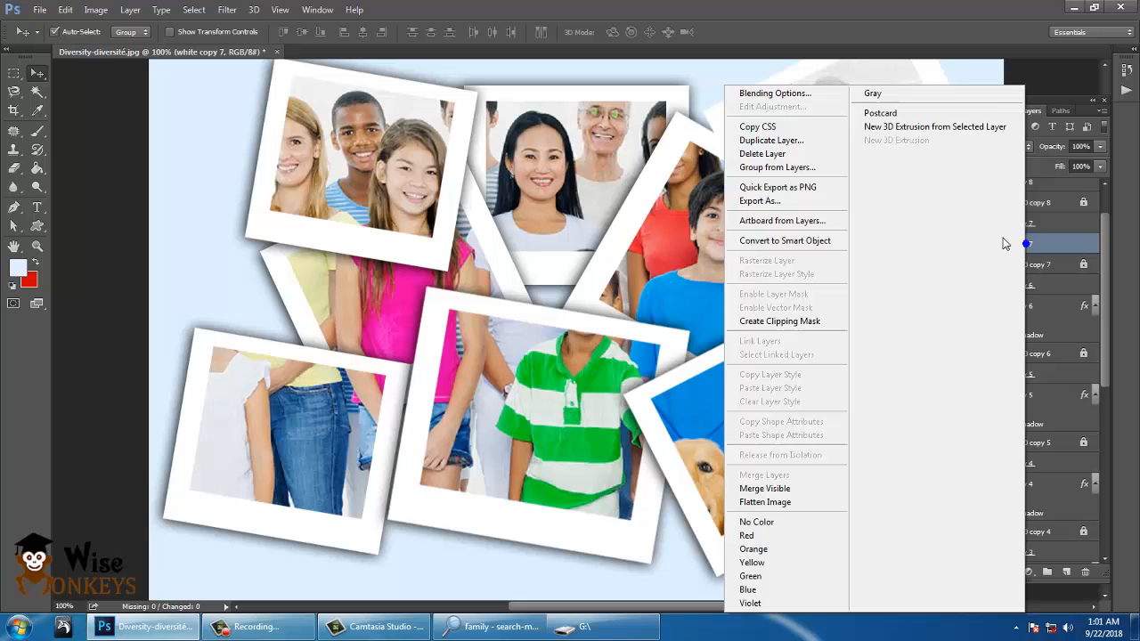
{"action": "left_click", "coordinate": [775, 92]}
{"action": "left_click", "coordinate": [333, 360]}
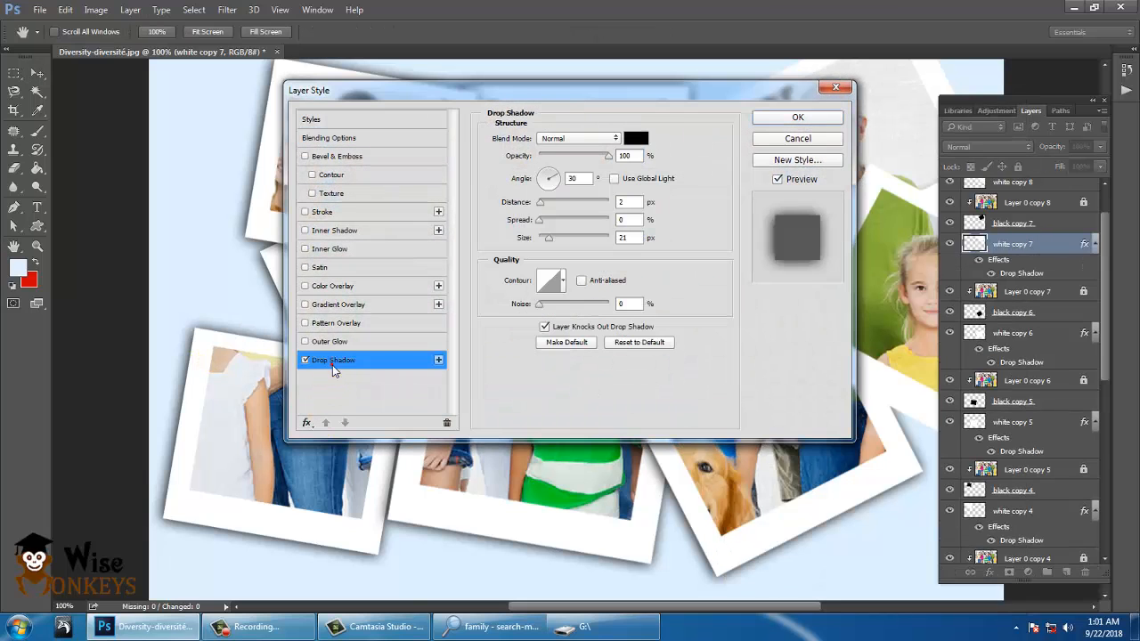
{"action": "left_click", "coordinate": [799, 117]}
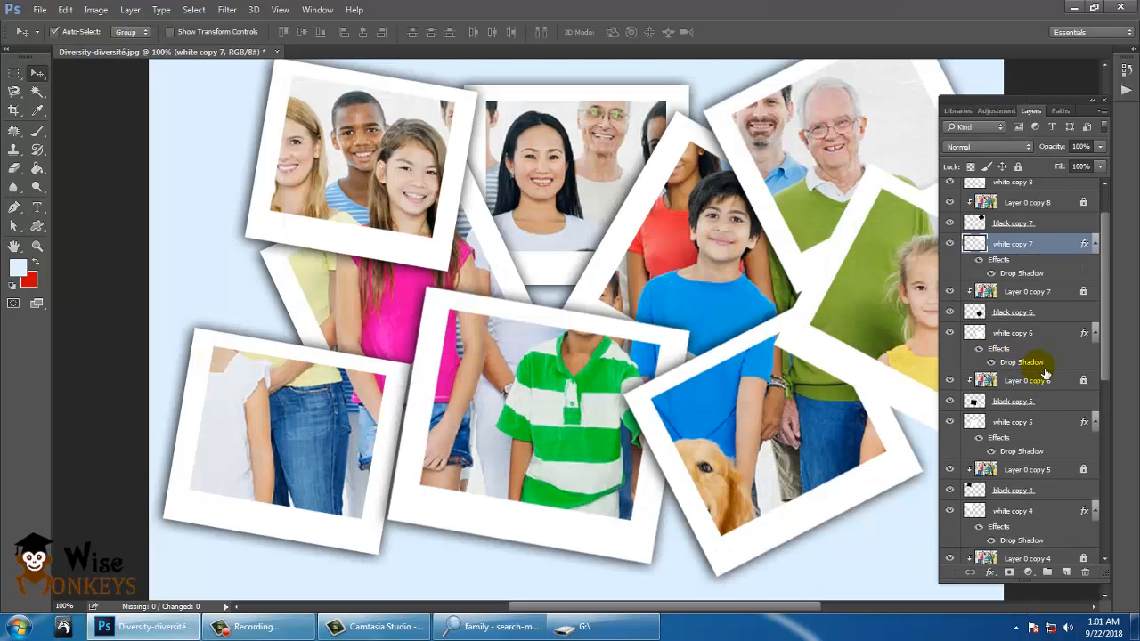
Apply the same drop shadow to the white copy 8 layer and dock the floating Layers panel group as icons to uncover the canvas
{"action": "scroll", "coordinate": [1047, 374], "scroll_direction": "up", "scroll_amount": 1}
{"action": "right_click", "coordinate": [1040, 232]}
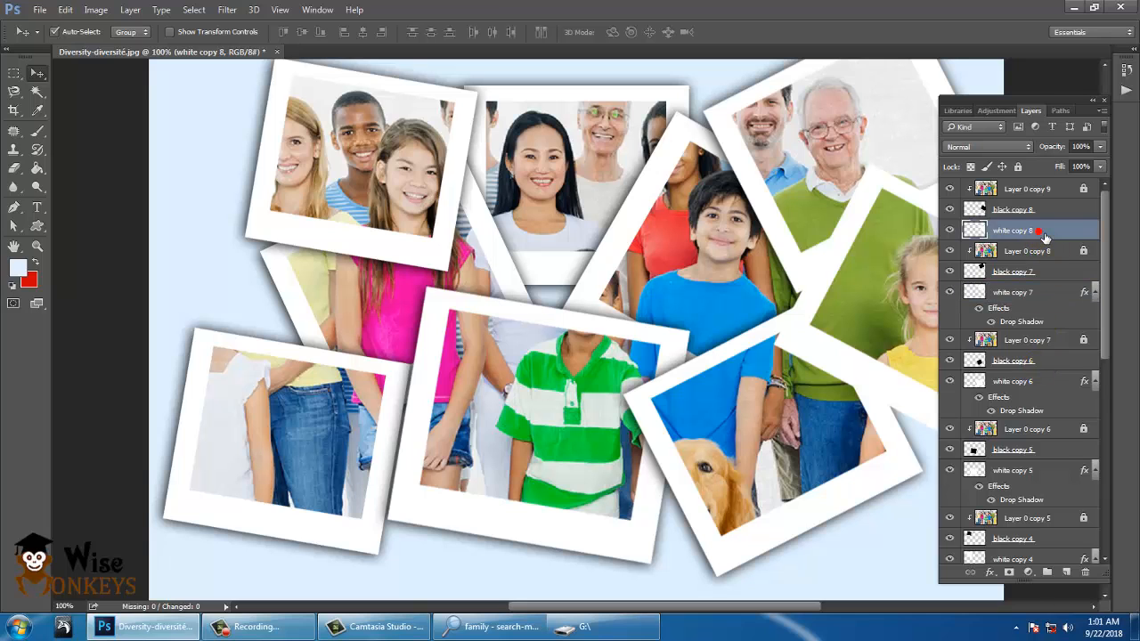
{"action": "left_click", "coordinate": [840, 94]}
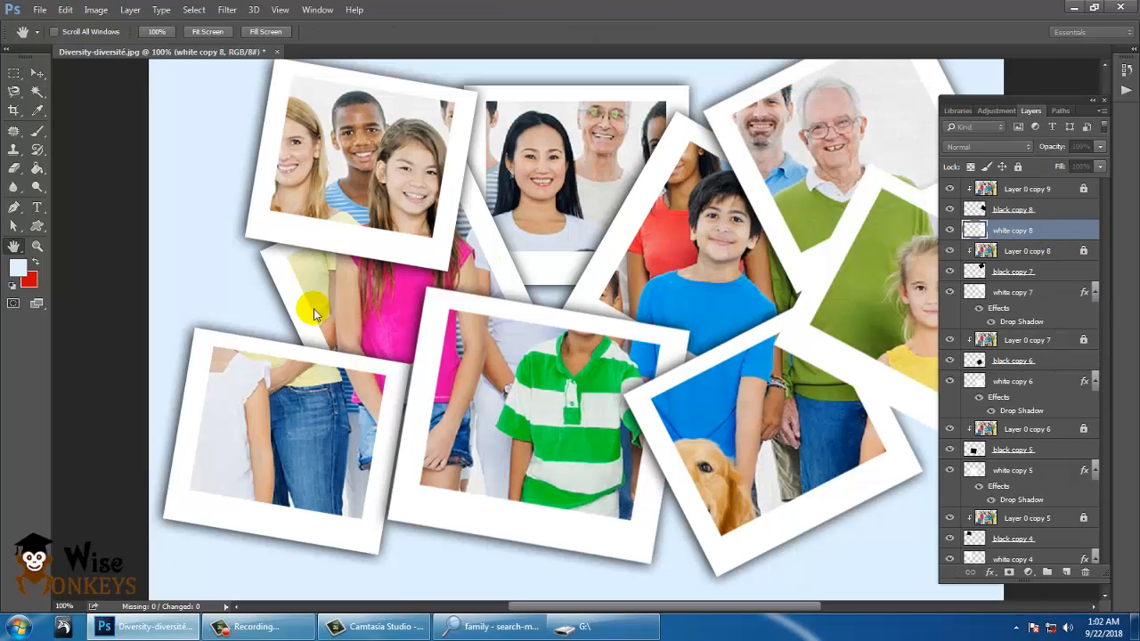
{"action": "left_click", "coordinate": [311, 360]}
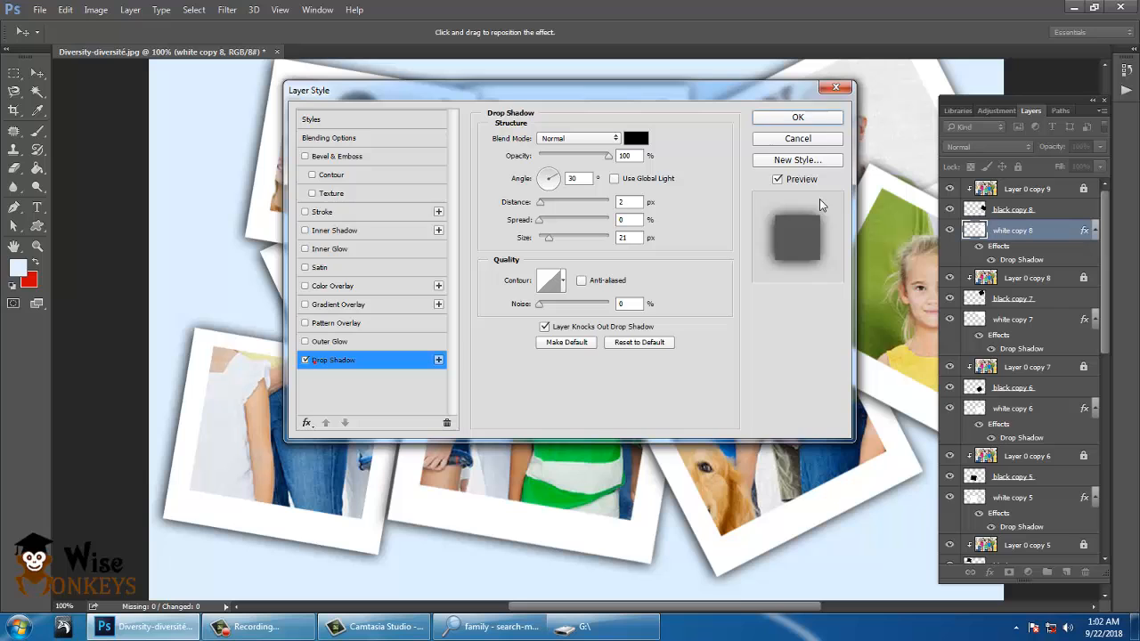
{"action": "left_click", "coordinate": [798, 117]}
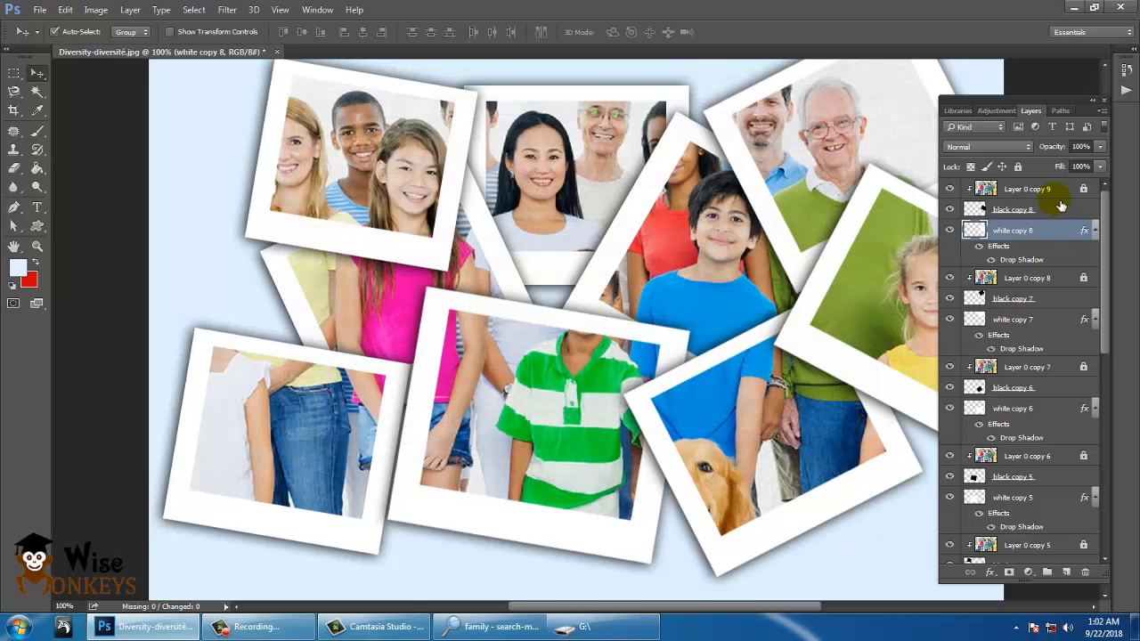
{"action": "left_click_drag", "start_coordinate": [1071, 102], "coordinate": [1127, 113]}
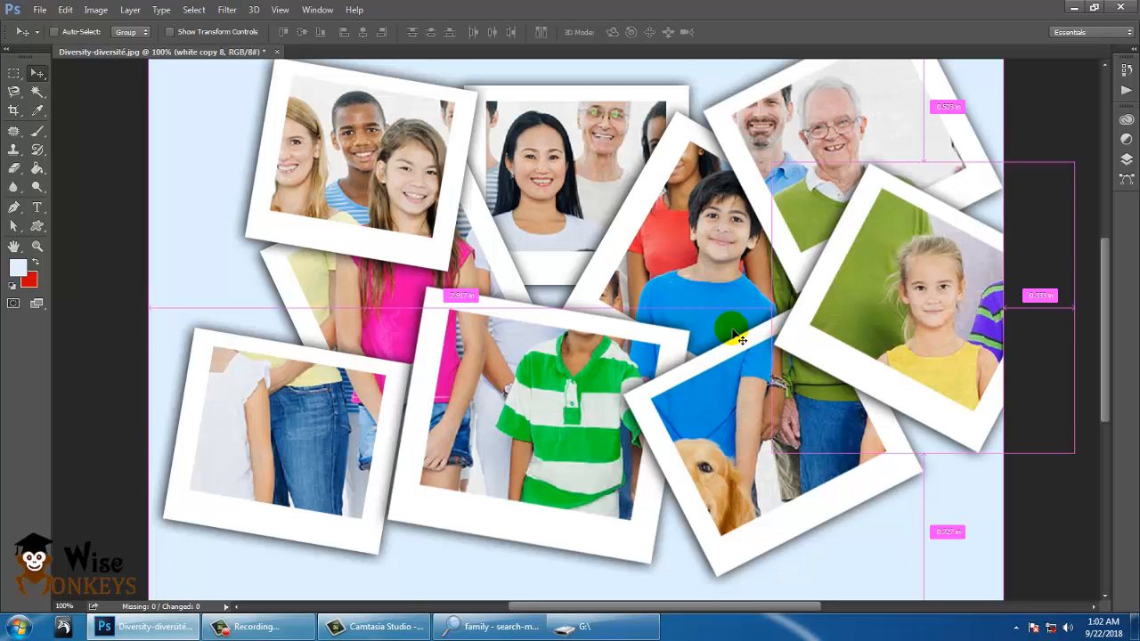
Widen the canvas to 8 inches with the anchor at middle right, so that the extra space extends to the left of the collage
{"action": "key", "text": "ctrl+minus"}
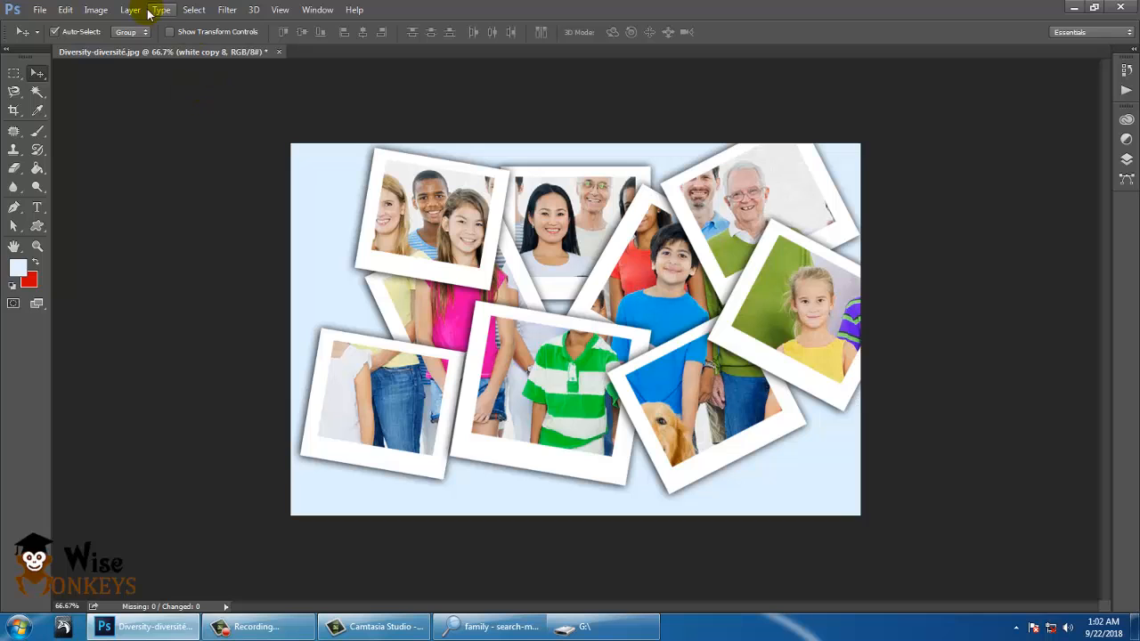
{"action": "left_click", "coordinate": [96, 9]}
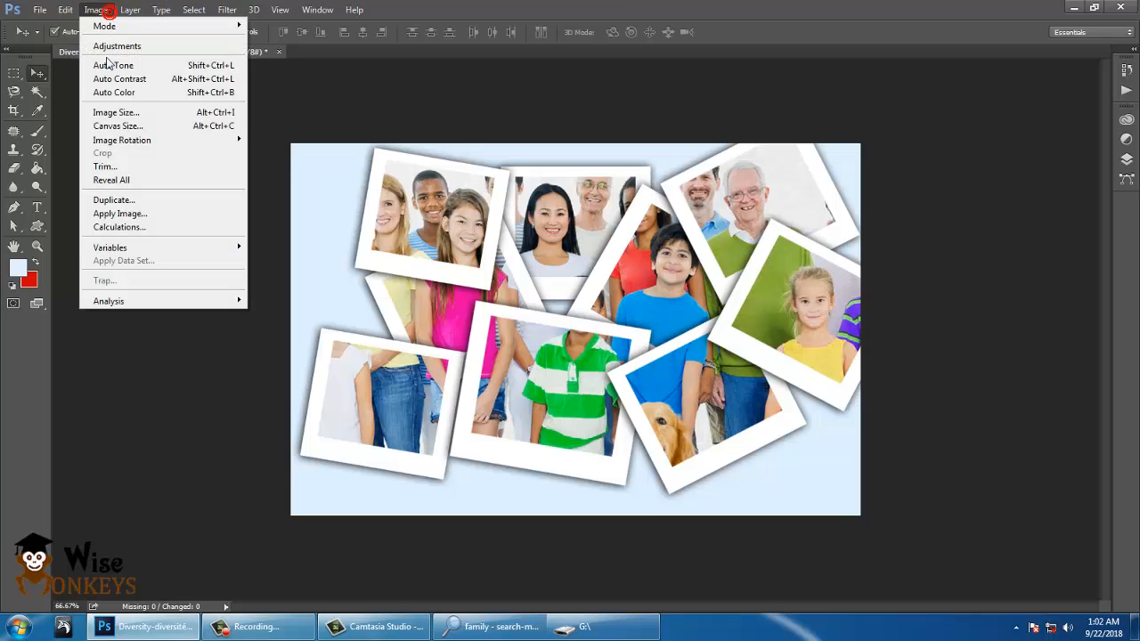
{"action": "left_click", "coordinate": [153, 125]}
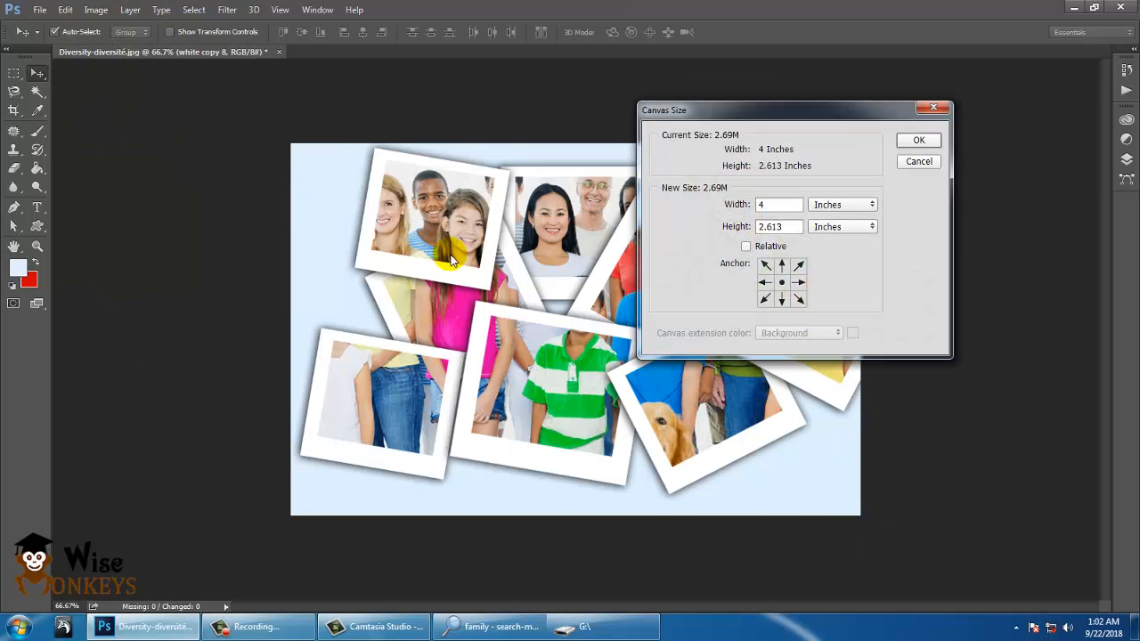
{"action": "left_click", "coordinate": [798, 282]}
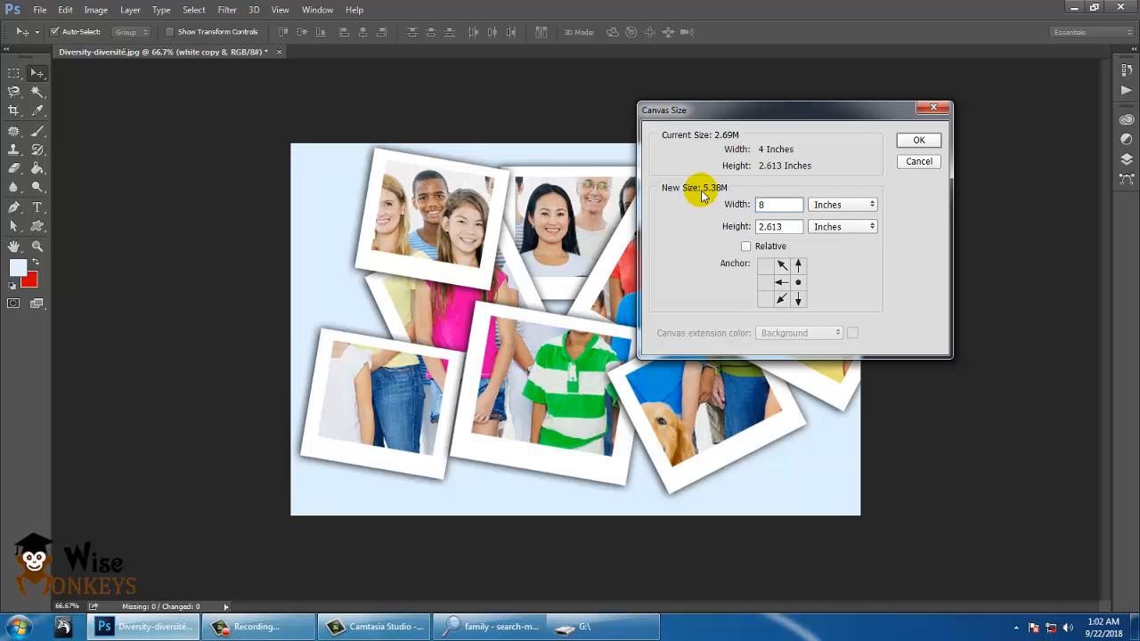
{"action": "left_click", "coordinate": [917, 142]}
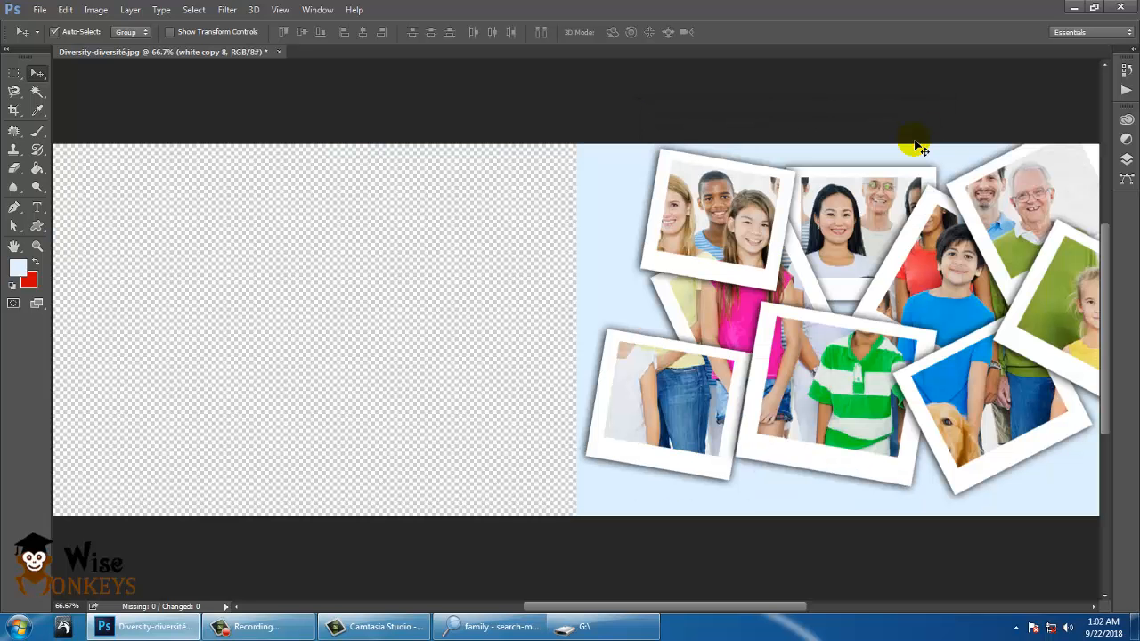
{"action": "key", "text": "ctrl+minus"}
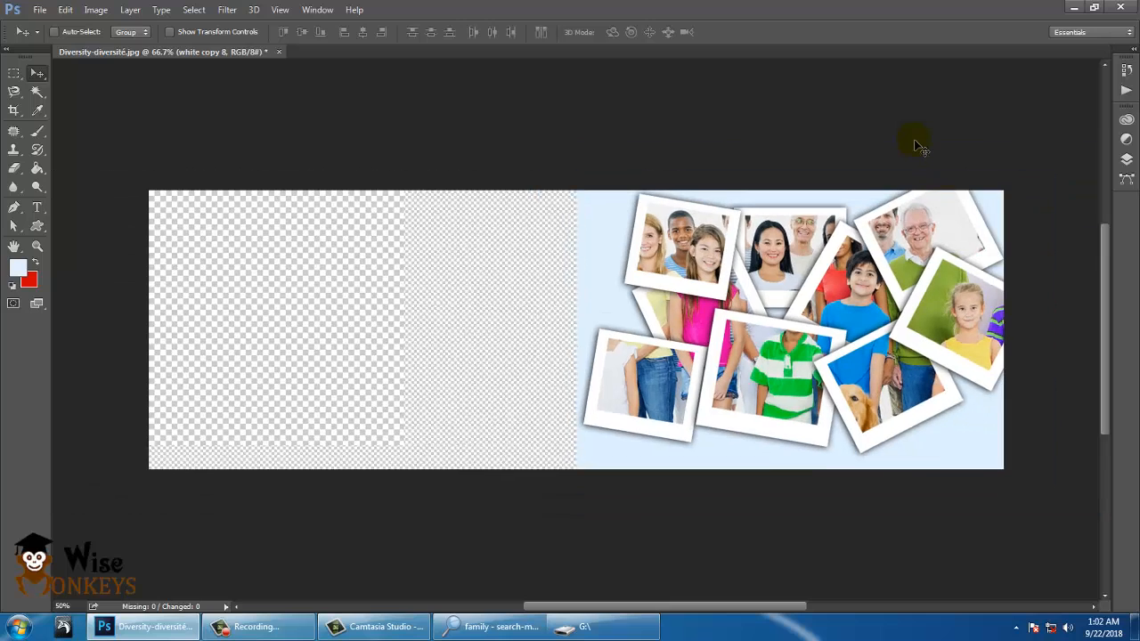
Bring back the Layers panel, select Layer 0 at the bottom of the stack and make it visible
{"action": "left_click", "coordinate": [317, 10]}
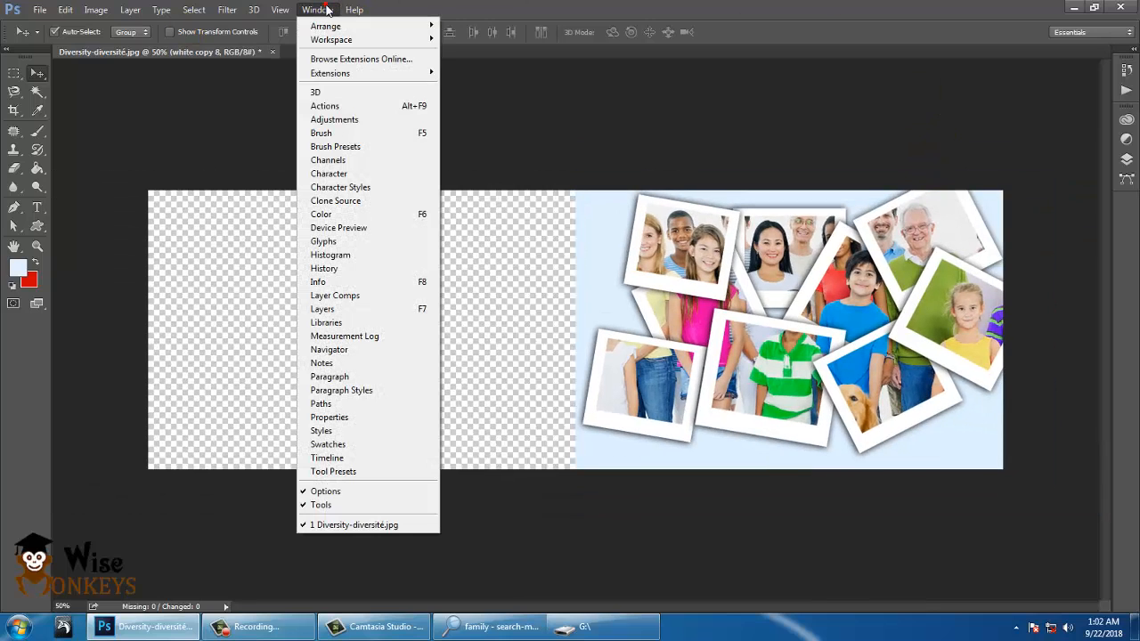
{"action": "left_click", "coordinate": [257, 626]}
{"action": "left_click", "coordinate": [256, 626]}
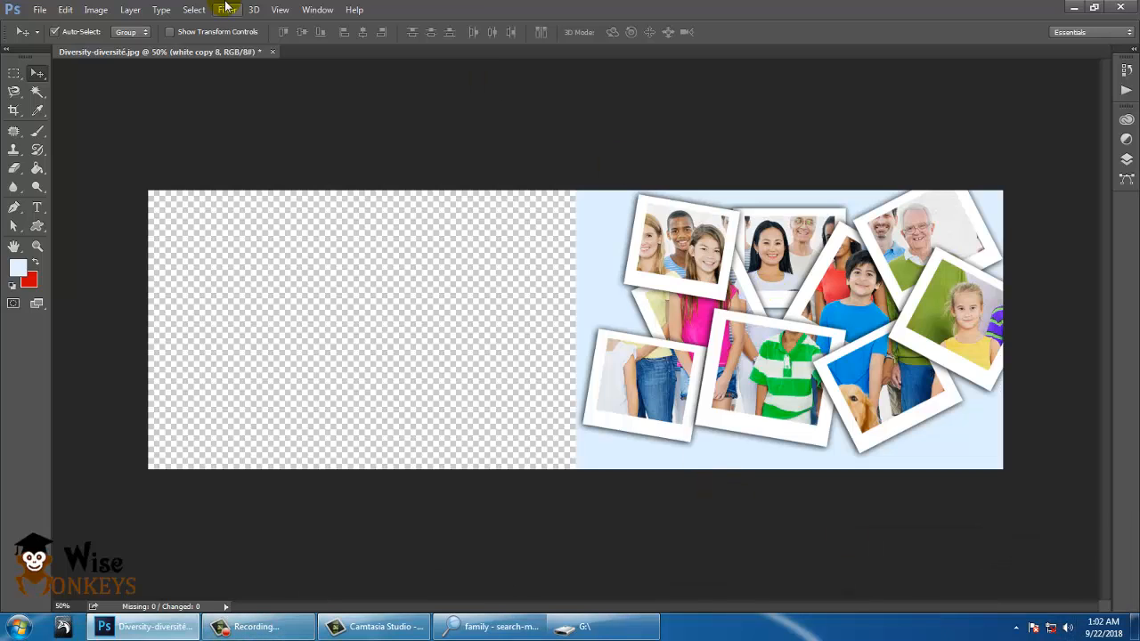
{"action": "left_click", "coordinate": [311, 16]}
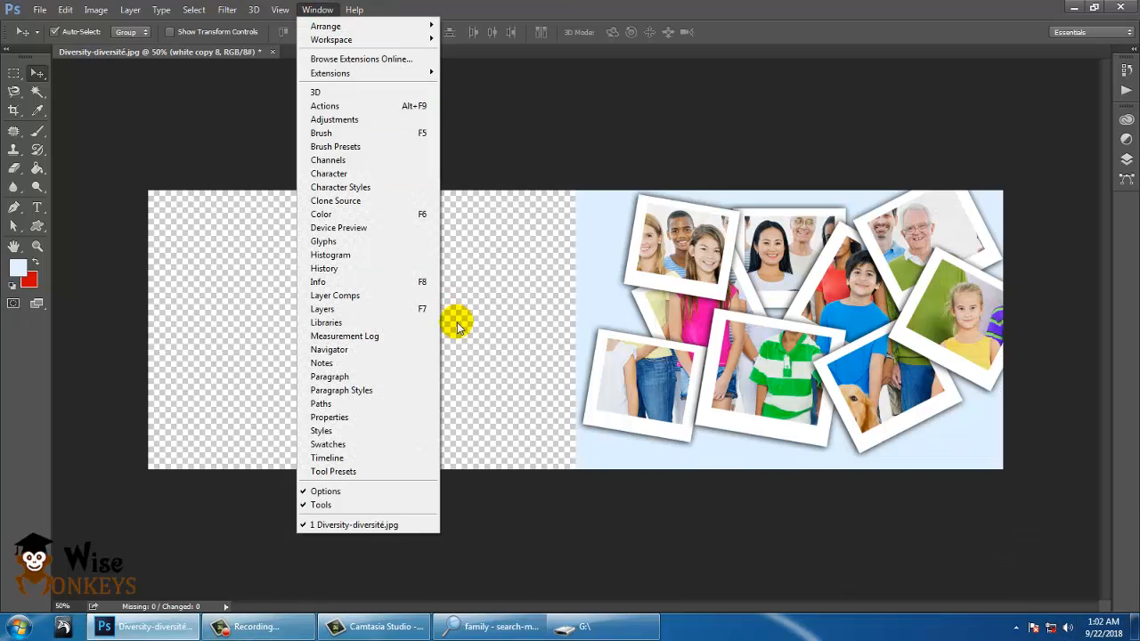
{"action": "left_click", "coordinate": [331, 306]}
{"action": "scroll", "coordinate": [1102, 414], "scroll_direction": "down", "scroll_amount": 3}
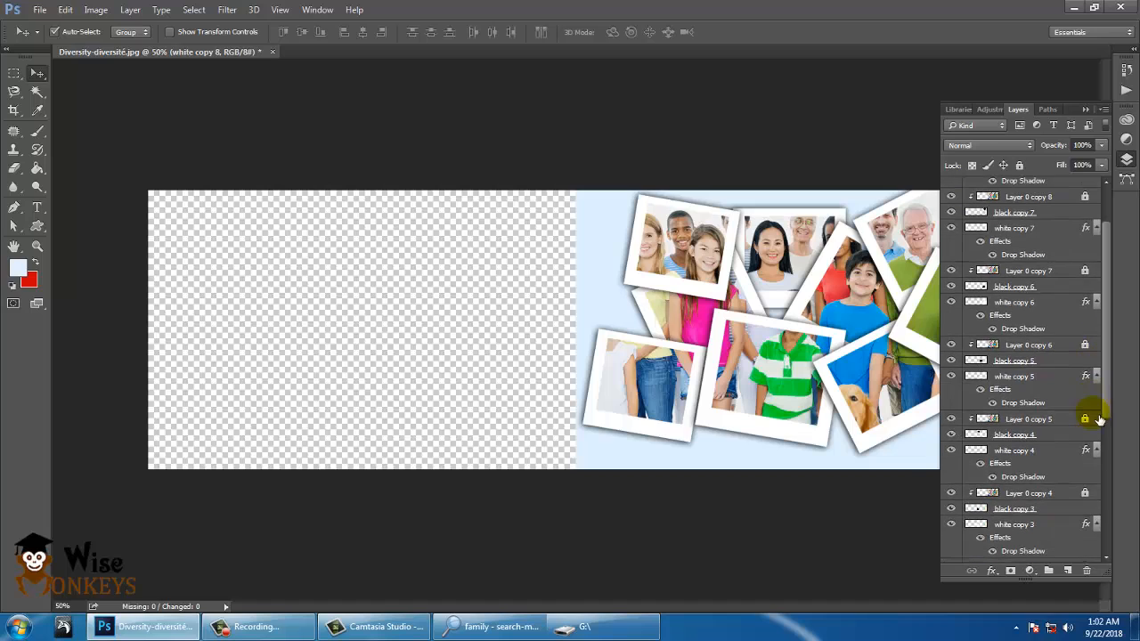
{"action": "left_click_drag", "start_coordinate": [1105, 400], "coordinate": [1110, 545]}
{"action": "left_click", "coordinate": [1015, 554]}
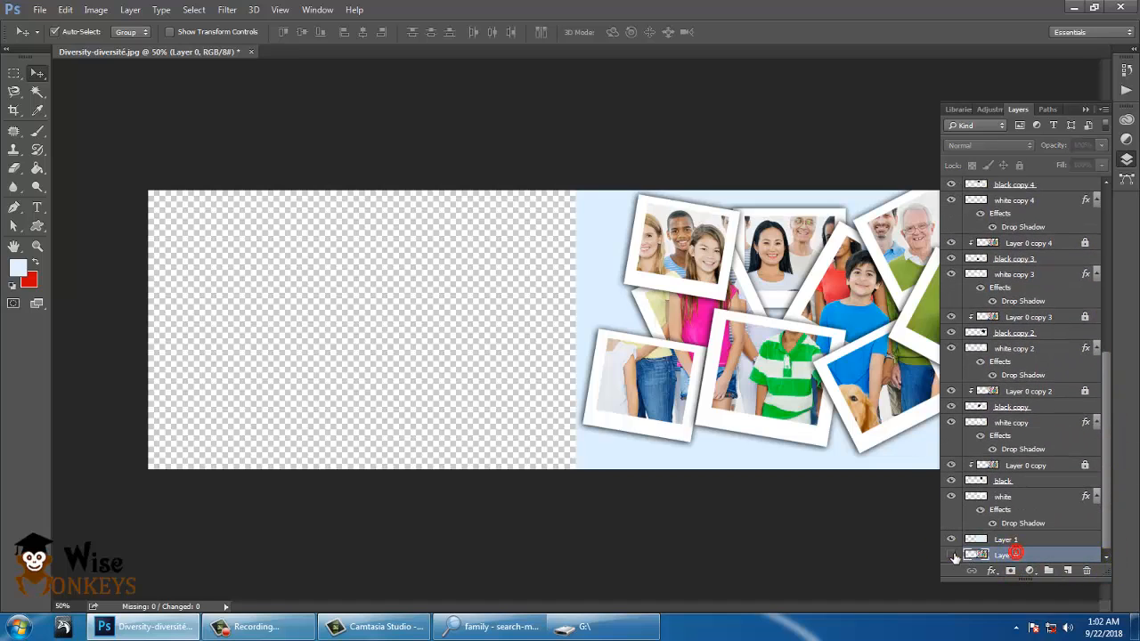
{"action": "left_click", "coordinate": [952, 556]}
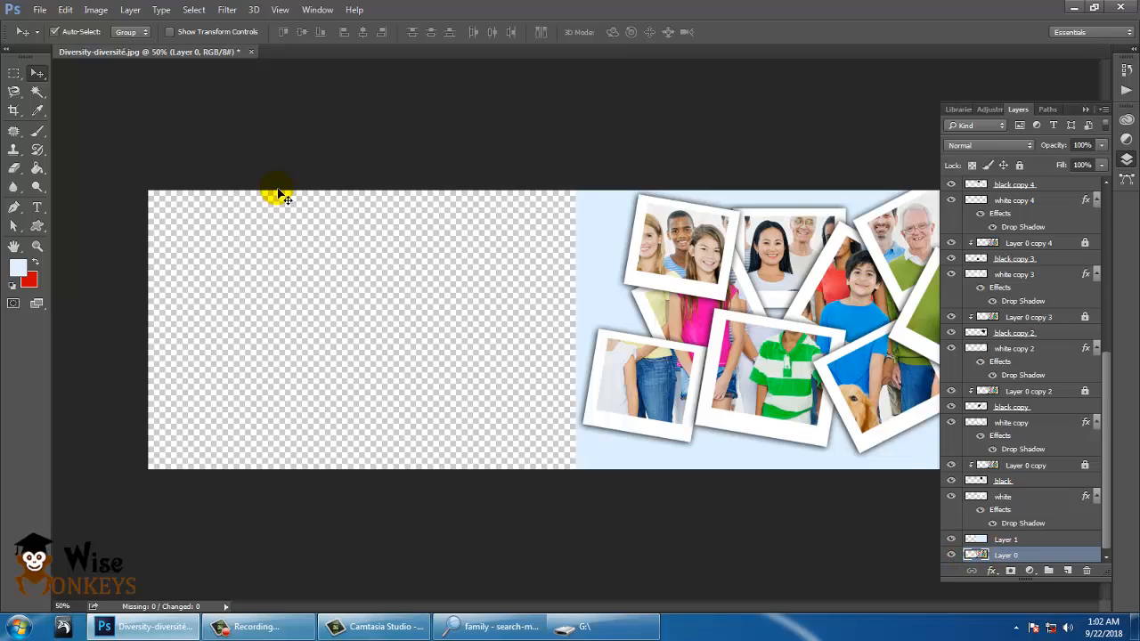
Move Layer 0 left until the original group photo fills the empty half of the canvas, and collapse the Layers panel
{"action": "key", "text": "shift+Left"}
{"action": "key", "text": "shift+Left"}
{"action": "key", "text": "shift+Left"}
{"action": "key", "text": "shift+Left"}
{"action": "key", "text": "shift+Left"}
{"action": "key", "text": "shift+Left"}
{"action": "key", "text": "shift+Left"}
{"action": "key", "text": "shift+Left"}
{"action": "key", "text": "shift+Left"}
{"action": "key", "text": "shift+Left"}
{"action": "key", "text": "shift+Left"}
{"action": "key", "text": "shift+Left"}
{"action": "key", "text": "shift+Left"}
{"action": "key", "text": "shift+Left"}
{"action": "key", "text": "shift+Left"}
{"action": "key", "text": "shift+Left"}
{"action": "key", "text": "shift+Left"}
{"action": "key", "text": "shift+Left"}
{"action": "key", "text": "shift+Left"}
{"action": "key", "text": "shift+Left"}
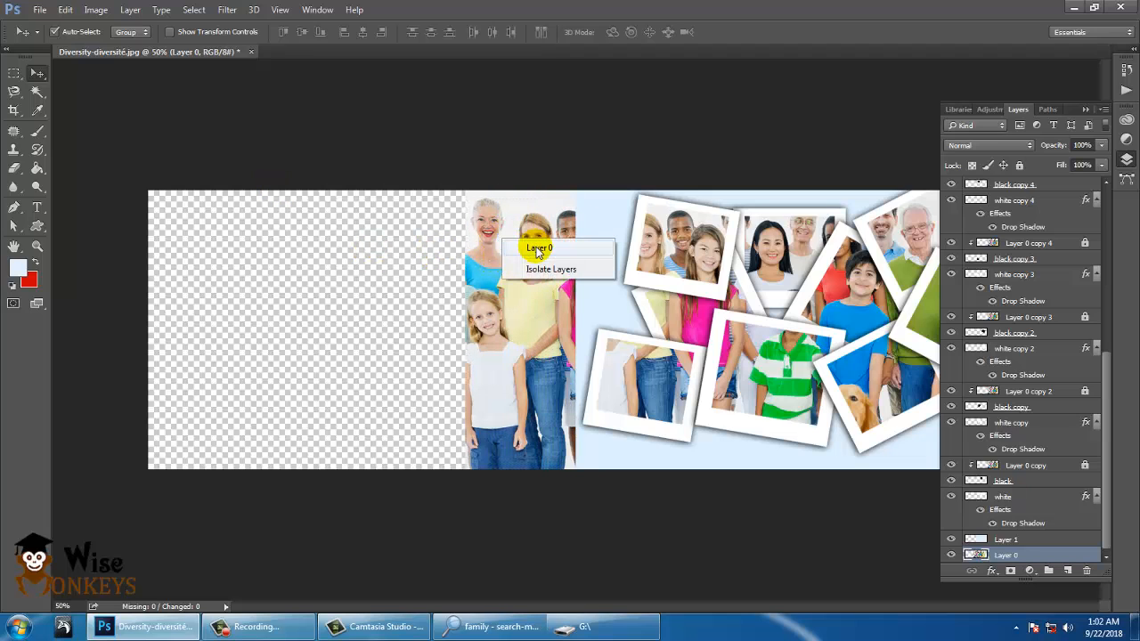
{"action": "left_click_drag", "start_coordinate": [530, 269], "coordinate": [223, 283]}
{"action": "key", "text": "Up"}
{"action": "key", "text": "Up"}
{"action": "key", "text": "Up"}
{"action": "key", "text": "Up"}
{"action": "key", "text": "Up"}
{"action": "key", "text": "Up"}
{"action": "key", "text": "Up"}
{"action": "key", "text": "Up"}
{"action": "key", "text": "Up"}
{"action": "key", "text": "Up"}
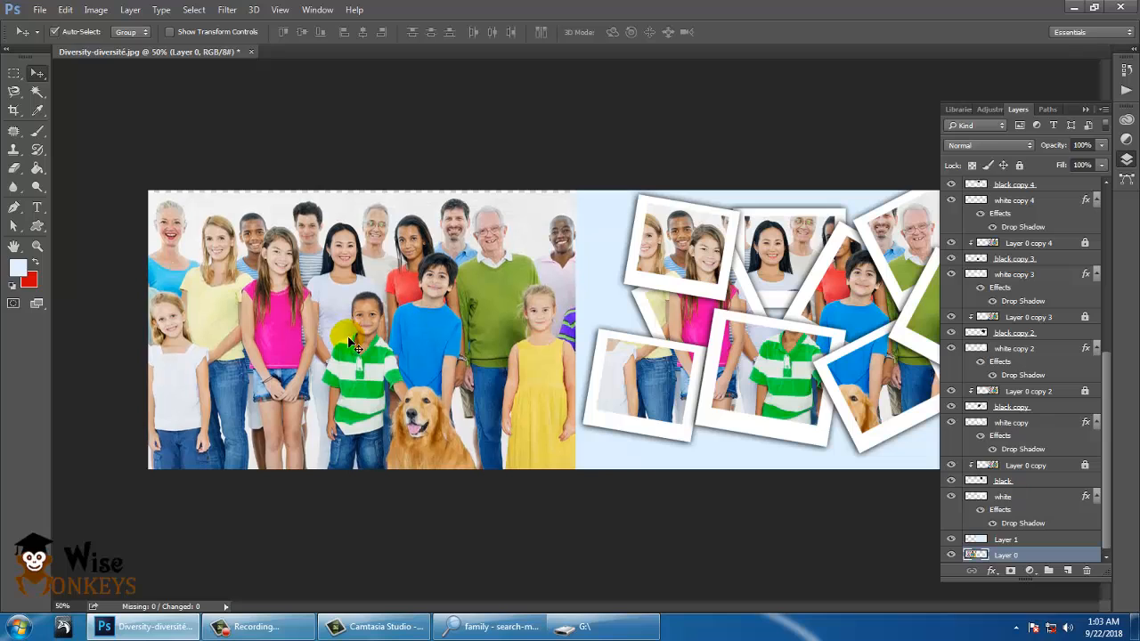
{"action": "left_click", "coordinate": [1085, 110]}
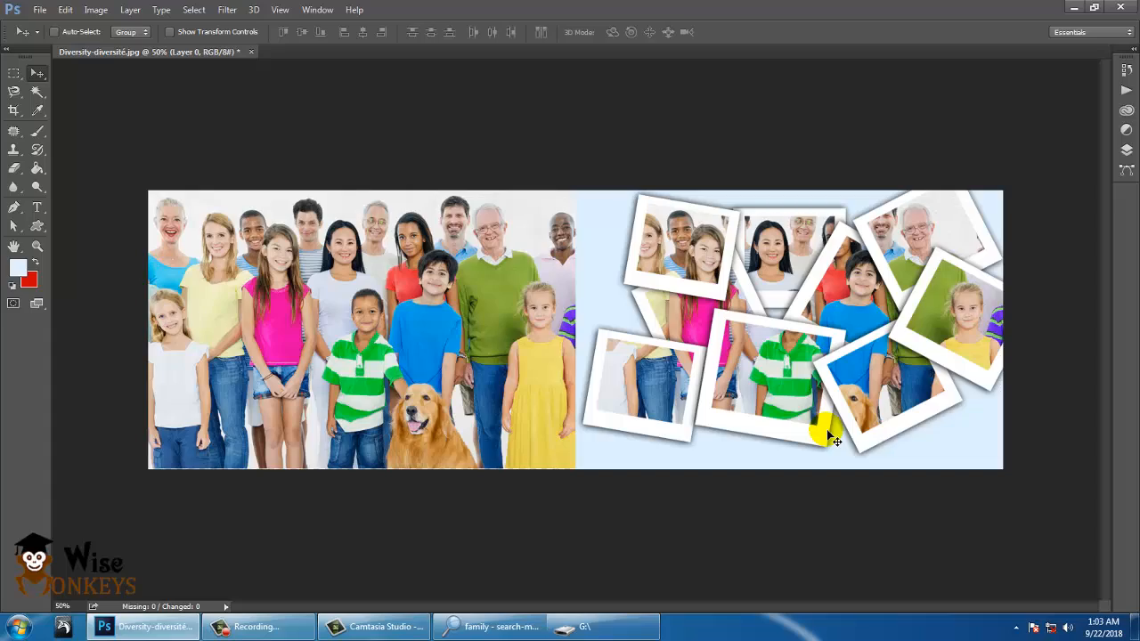
Examine the original photo and the Polaroid collage side by side at 100% magnification
{"action": "key", "text": "ctrl+plus"}
{"action": "key", "text": "ctrl+plus"}
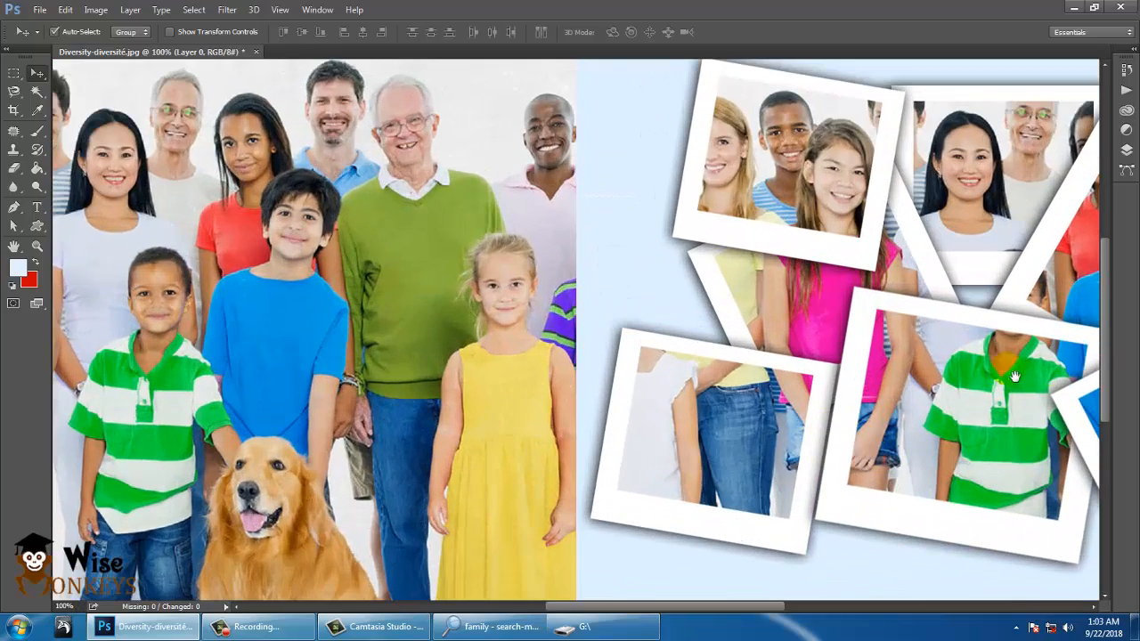
{"action": "left_click_drag", "start_coordinate": [1014, 377], "coordinate": [552, 203]}
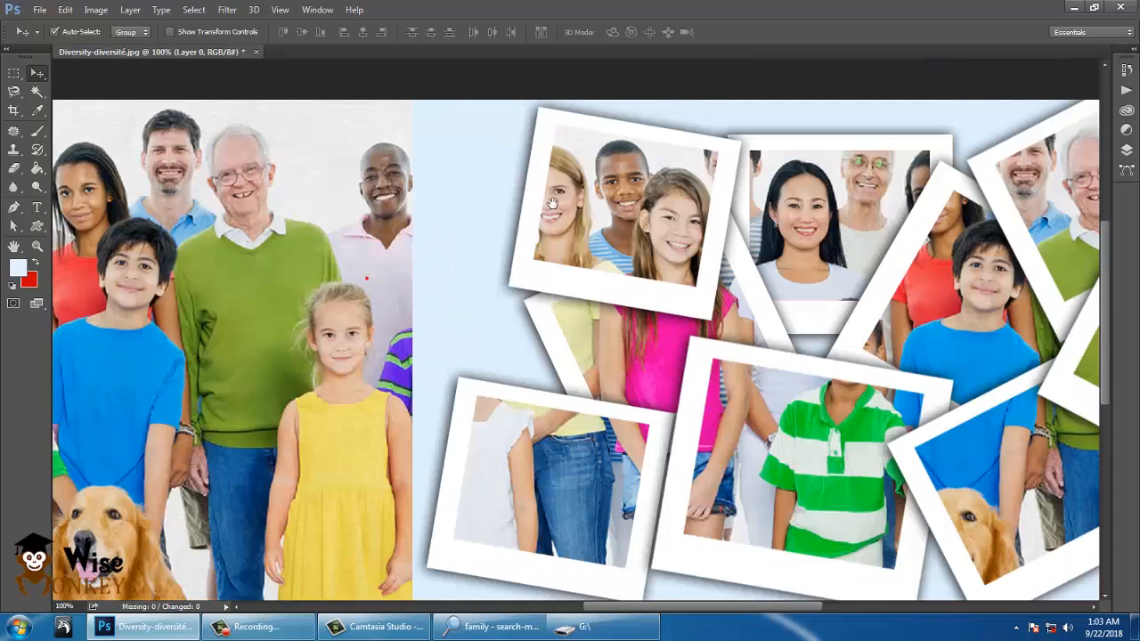
{"action": "left_click_drag", "start_coordinate": [657, 364], "coordinate": [756, 368]}
{"action": "left_click_drag", "start_coordinate": [535, 374], "coordinate": [358, 311]}
{"action": "left_click_drag", "start_coordinate": [648, 355], "coordinate": [702, 293]}
{"action": "left_click_drag", "start_coordinate": [333, 277], "coordinate": [330, 323]}
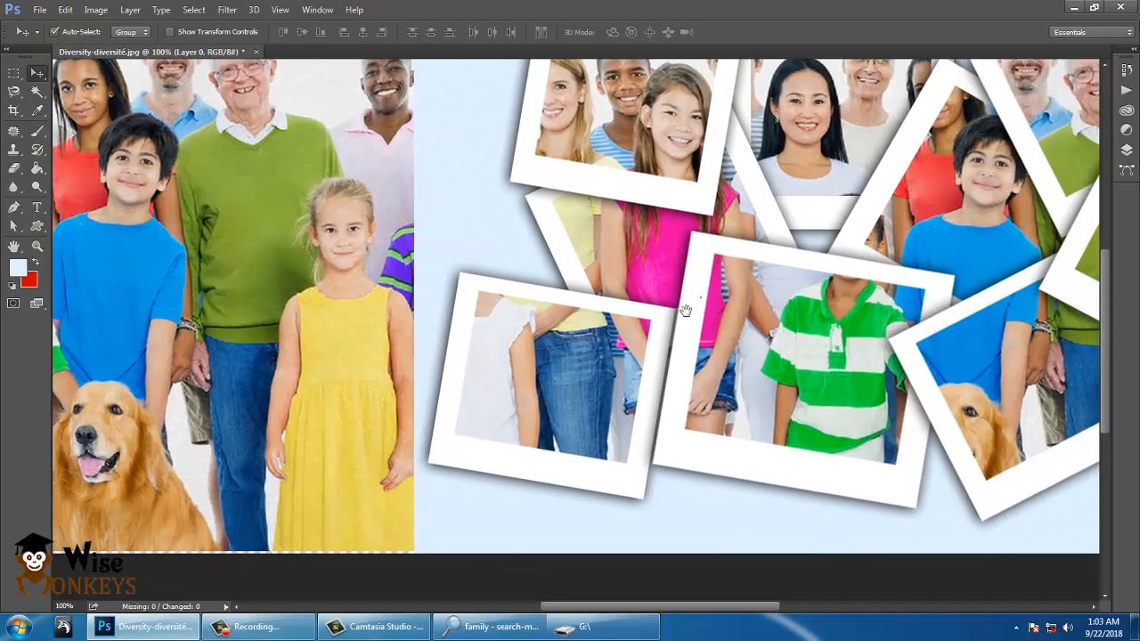
{"action": "left_click_drag", "start_coordinate": [685, 310], "coordinate": [437, 377]}
{"action": "left_click_drag", "start_coordinate": [326, 354], "coordinate": [356, 365]}
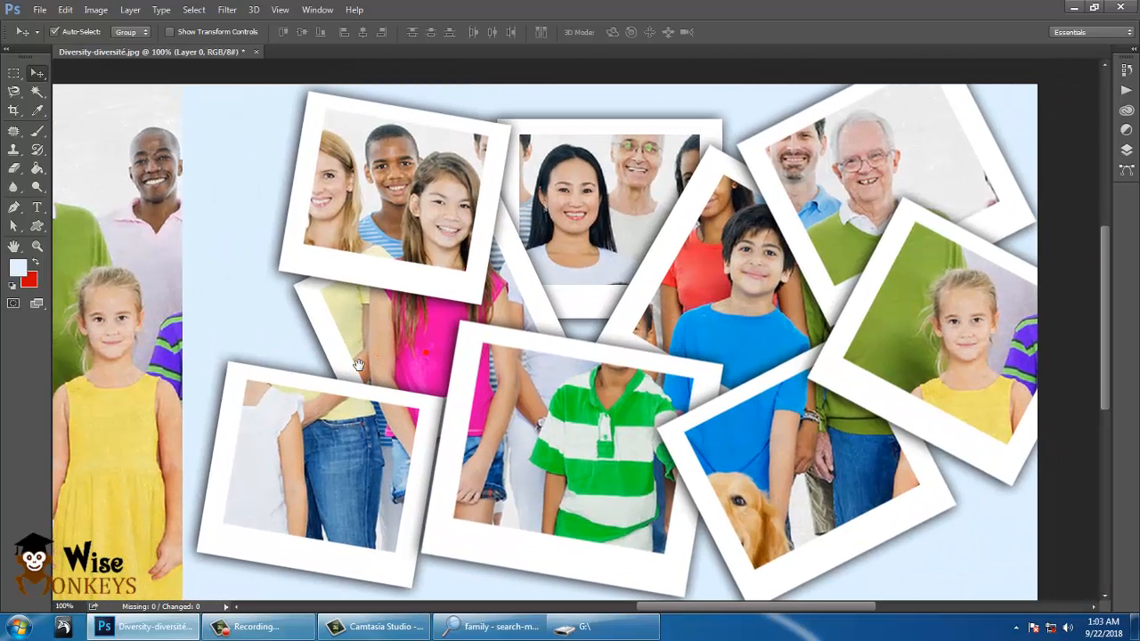
{"action": "left_click", "coordinate": [38, 13]}
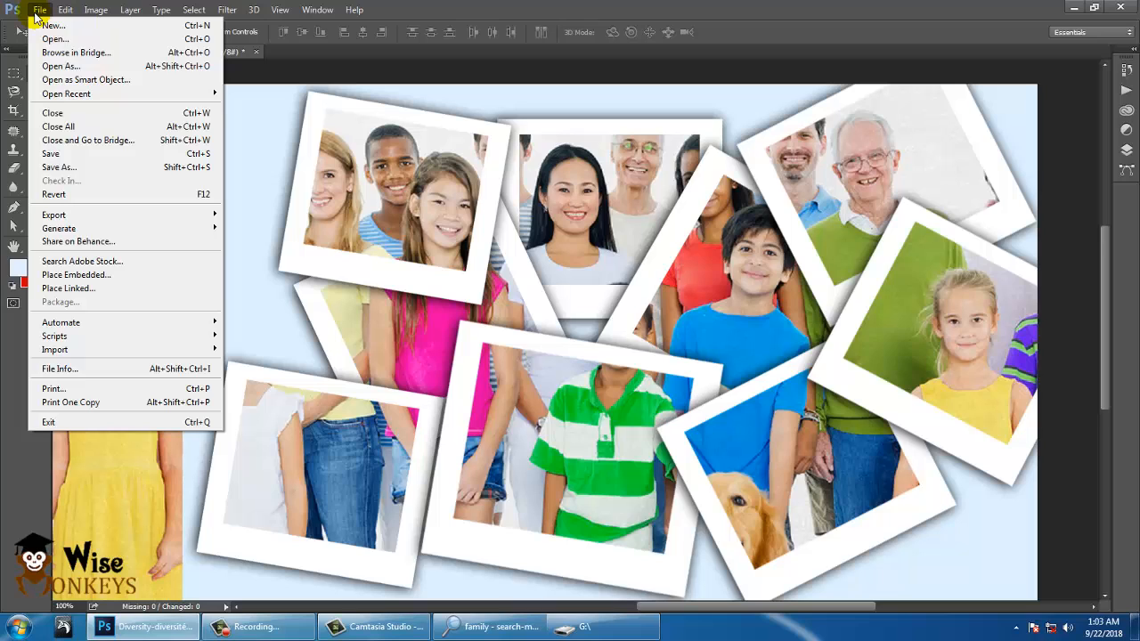
{"action": "left_click", "coordinate": [98, 167]}
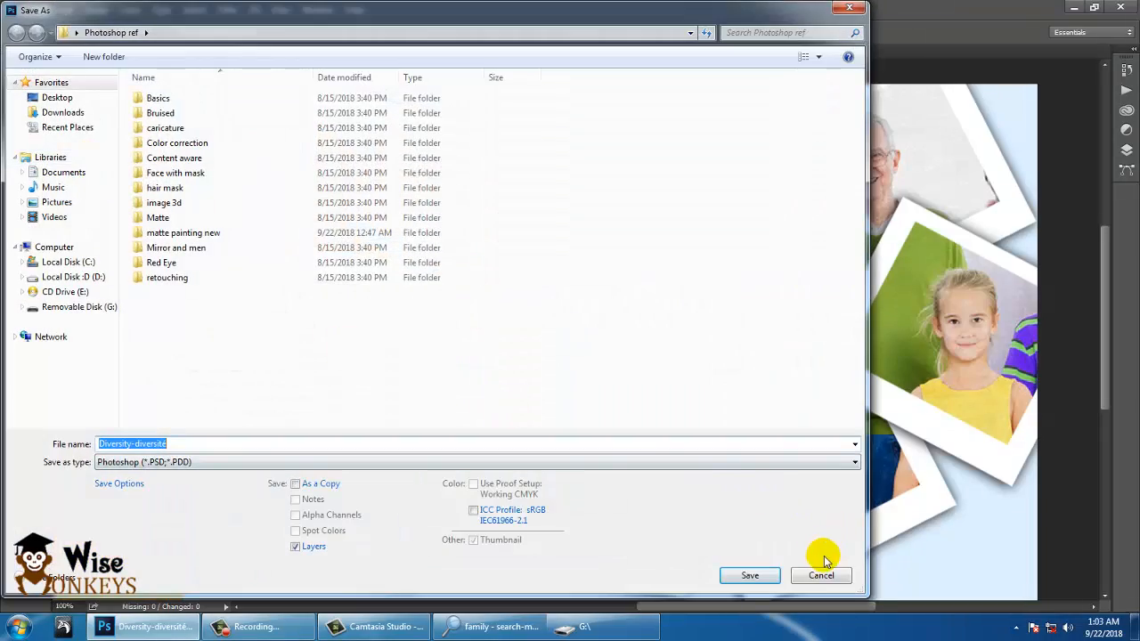
{"action": "left_click", "coordinate": [821, 576]}
{"action": "left_click", "coordinate": [41, 10]}
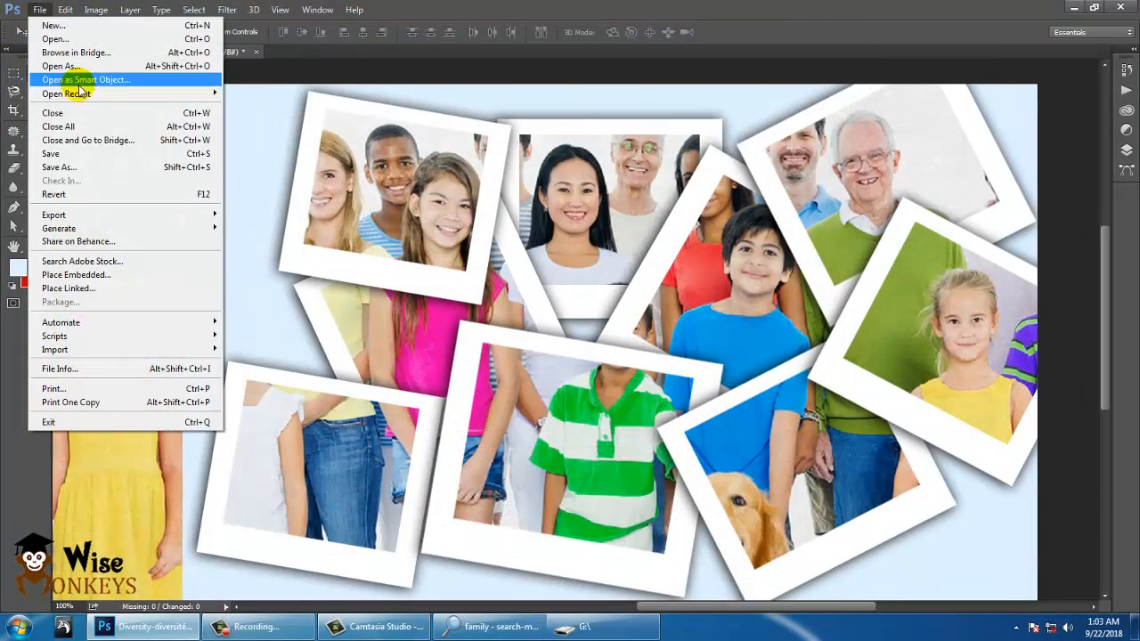
{"action": "left_click", "coordinate": [98, 165]}
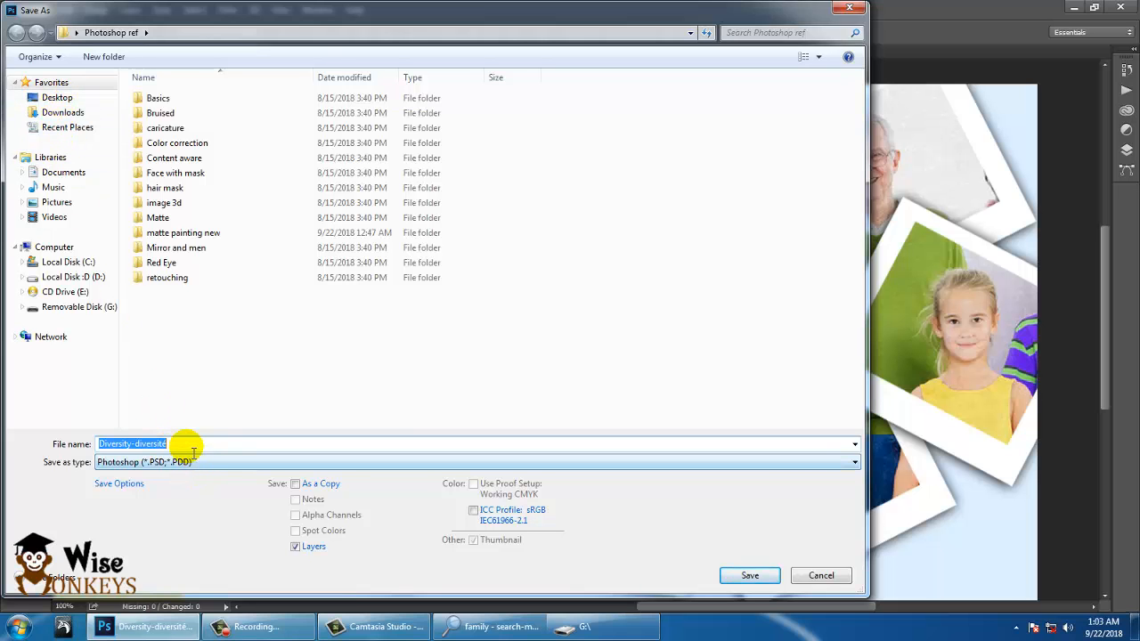
{"action": "left_click", "coordinate": [804, 574]}
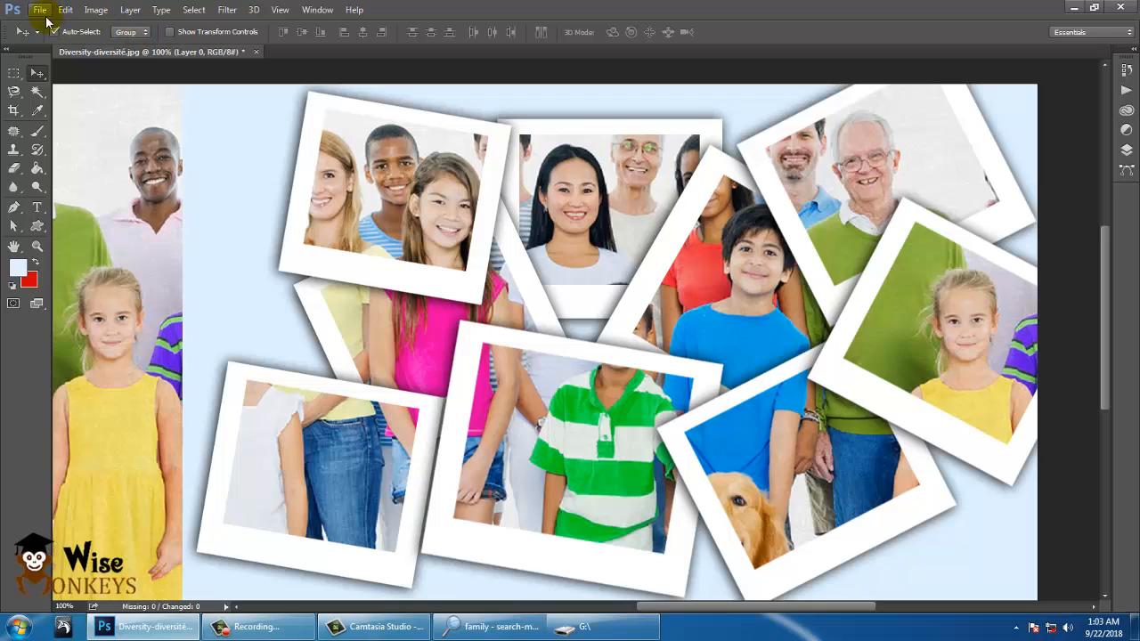
Save a JPEG copy of the document under the file name collage in the Photoshop ref folder
{"action": "left_click", "coordinate": [41, 11]}
{"action": "left_click", "coordinate": [77, 165]}
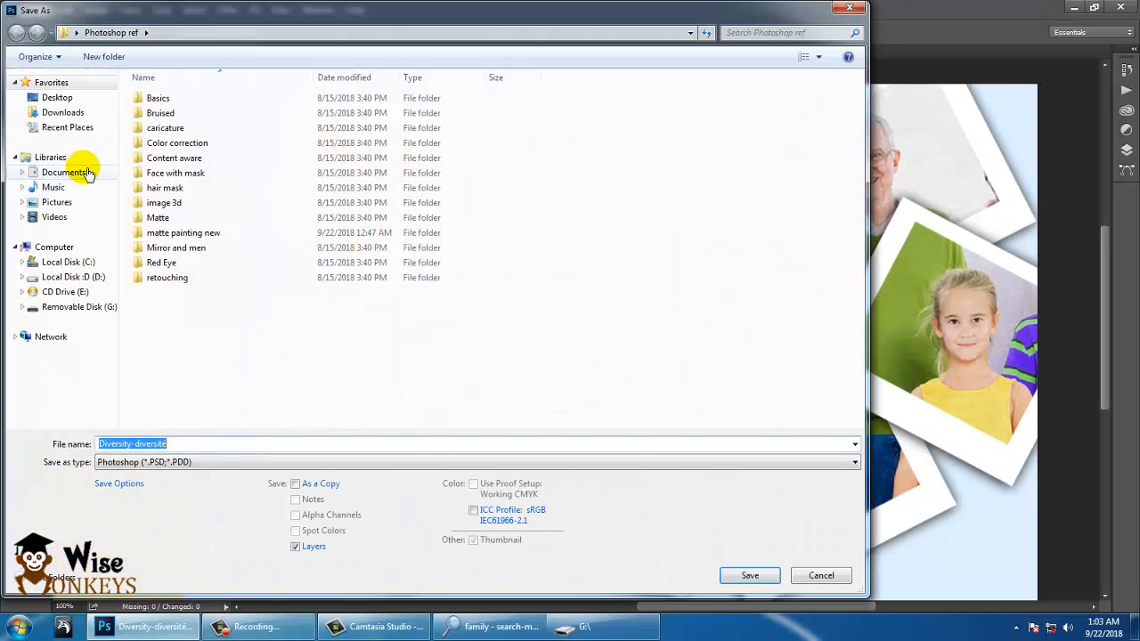
{"action": "left_click", "coordinate": [231, 463]}
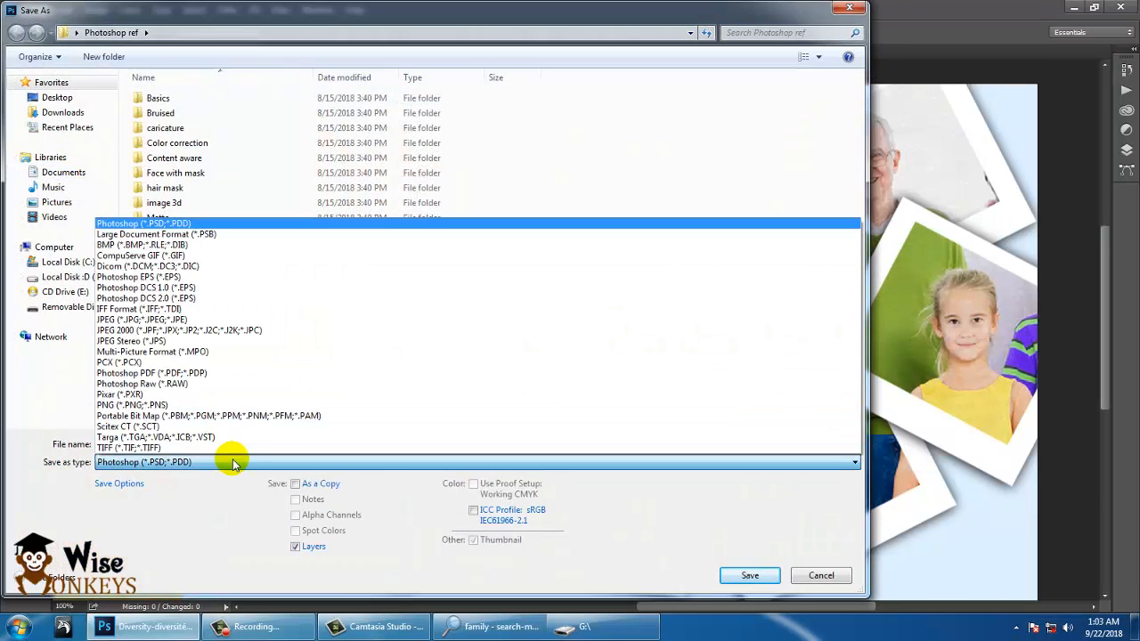
{"action": "left_click", "coordinate": [164, 320]}
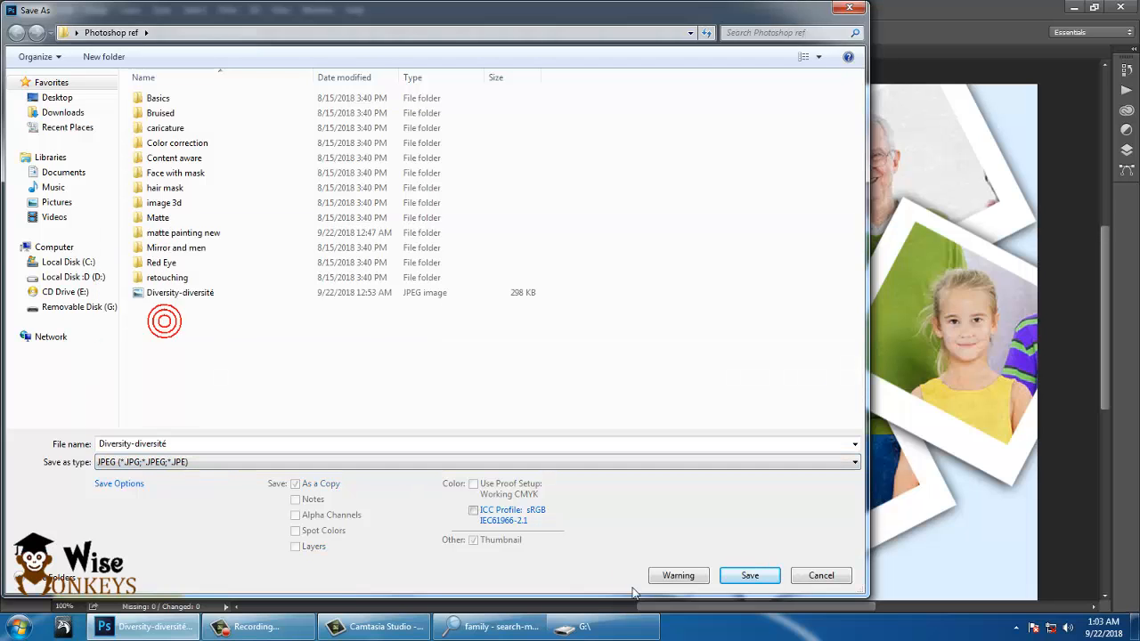
{"action": "left_click", "coordinate": [750, 577]}
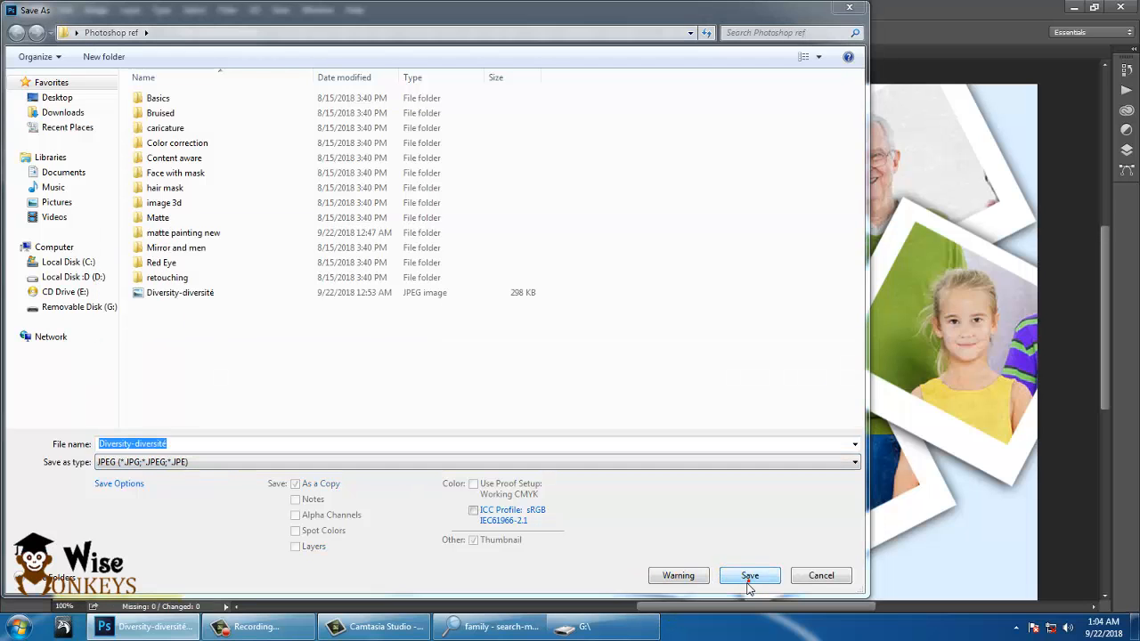
{"action": "left_click", "coordinate": [657, 319]}
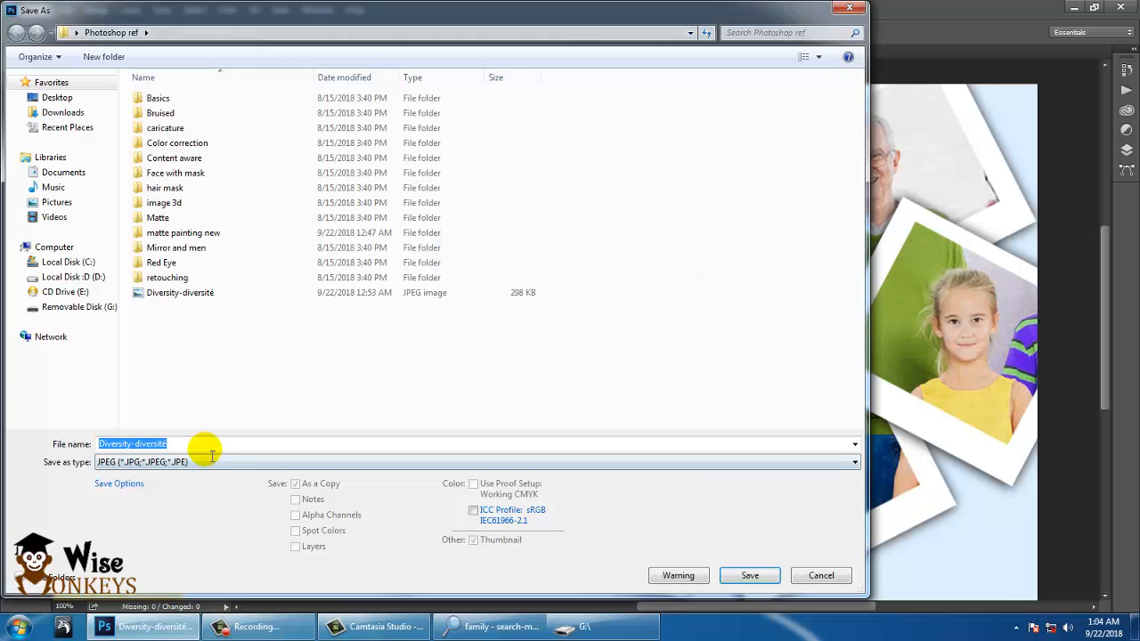
{"action": "left_click", "coordinate": [194, 445]}
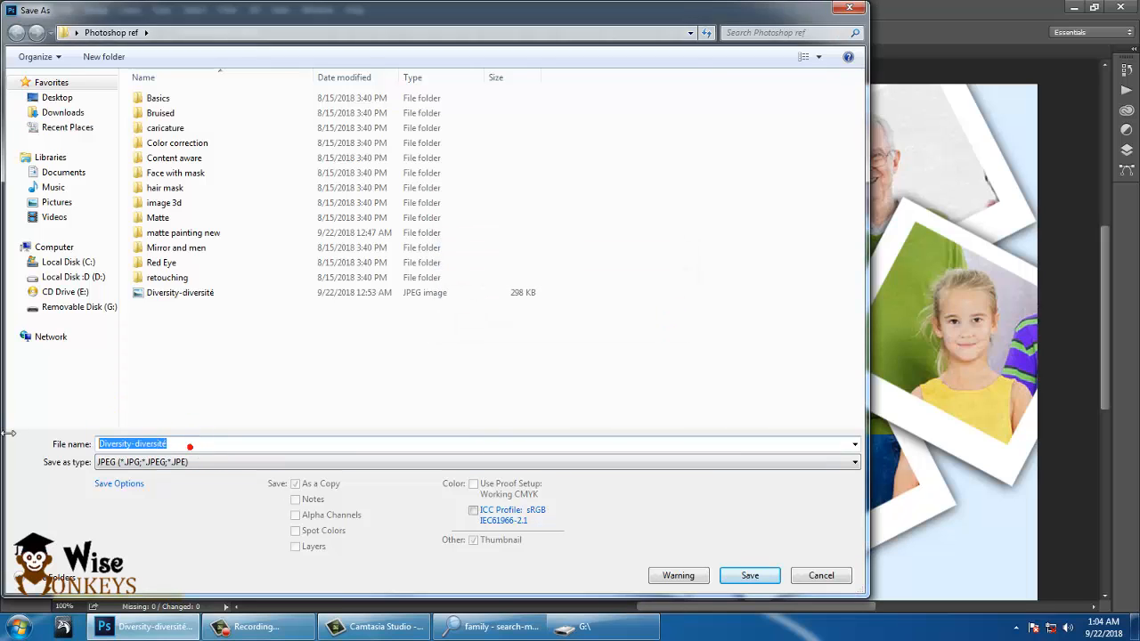
{"action": "type", "text": "co"}
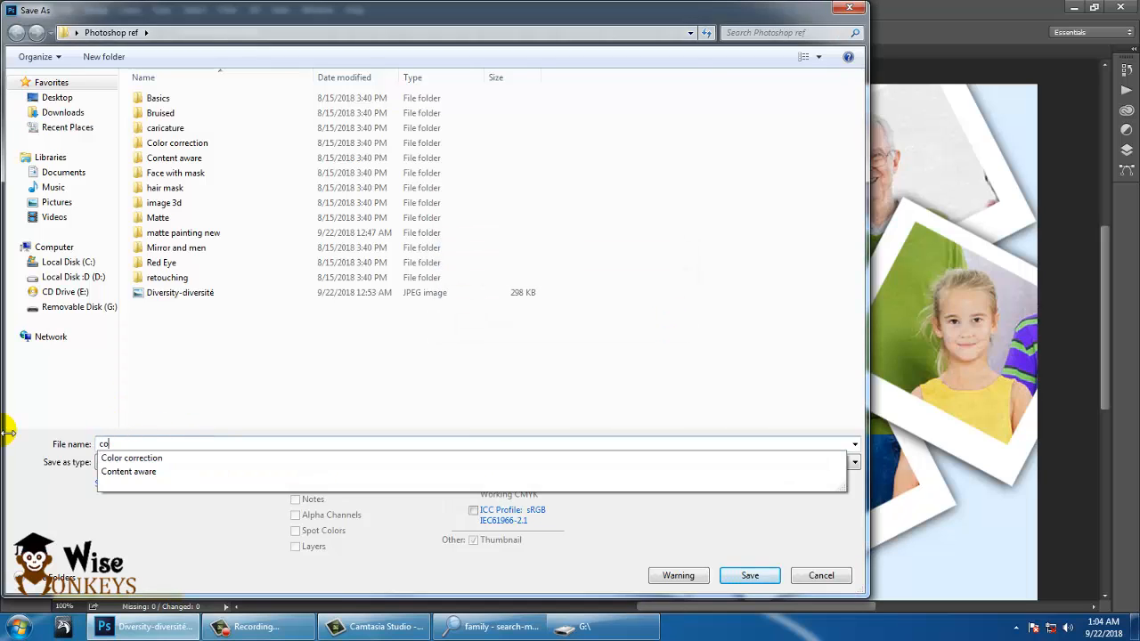
{"action": "type", "text": "llage"}
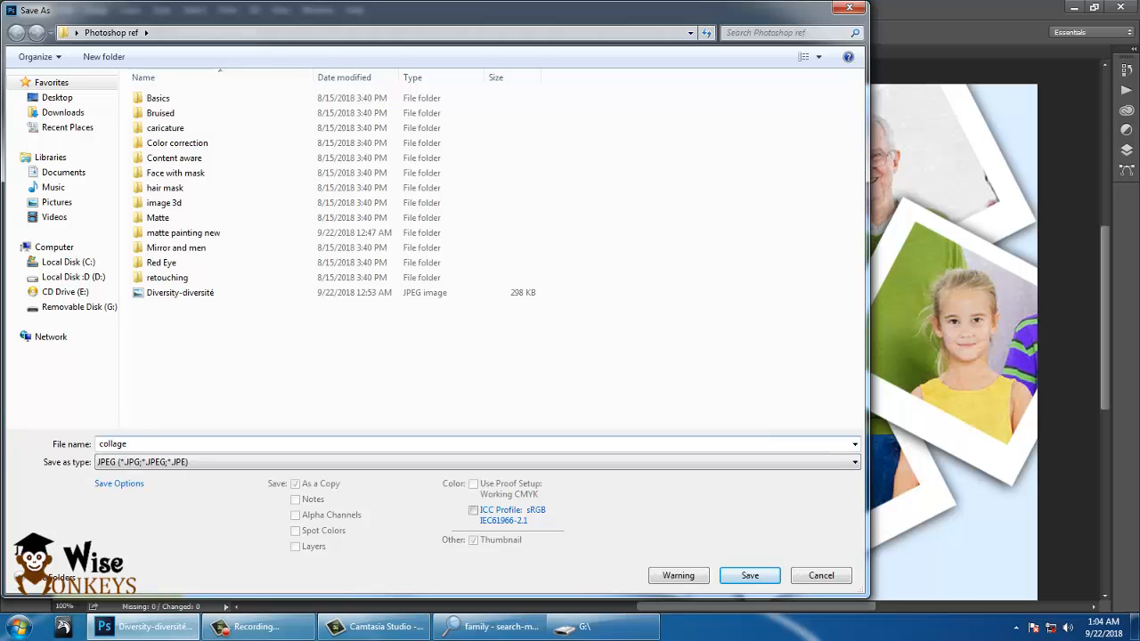
{"action": "left_click", "coordinate": [748, 574]}
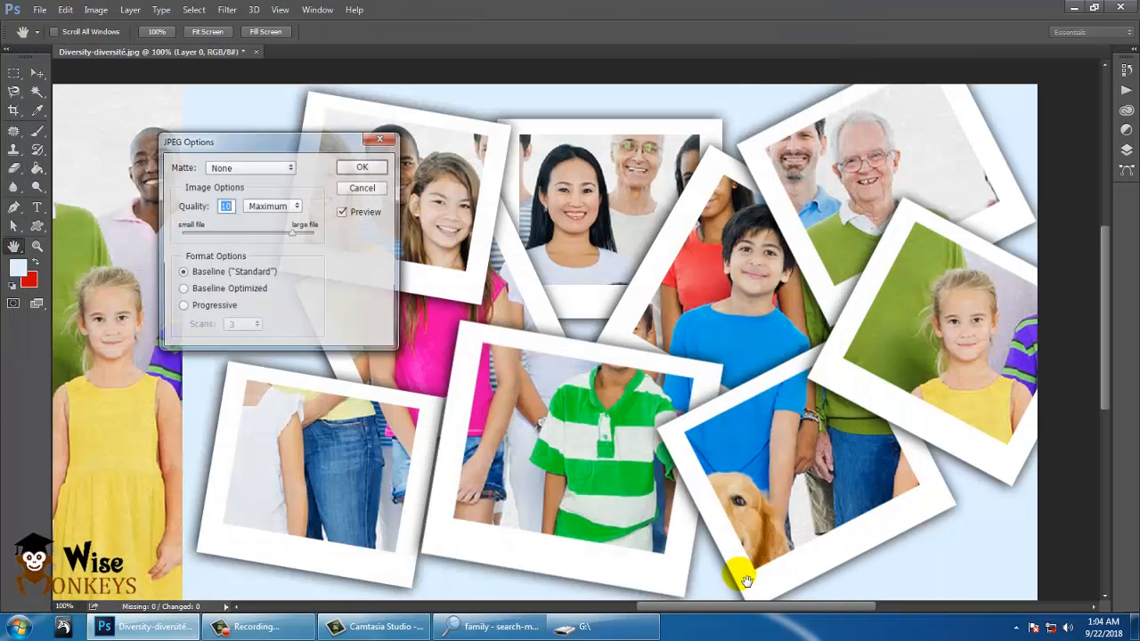
Save the JPEG at maximum quality 12 in the Progressive format
{"action": "left_click_drag", "start_coordinate": [292, 234], "coordinate": [313, 233]}
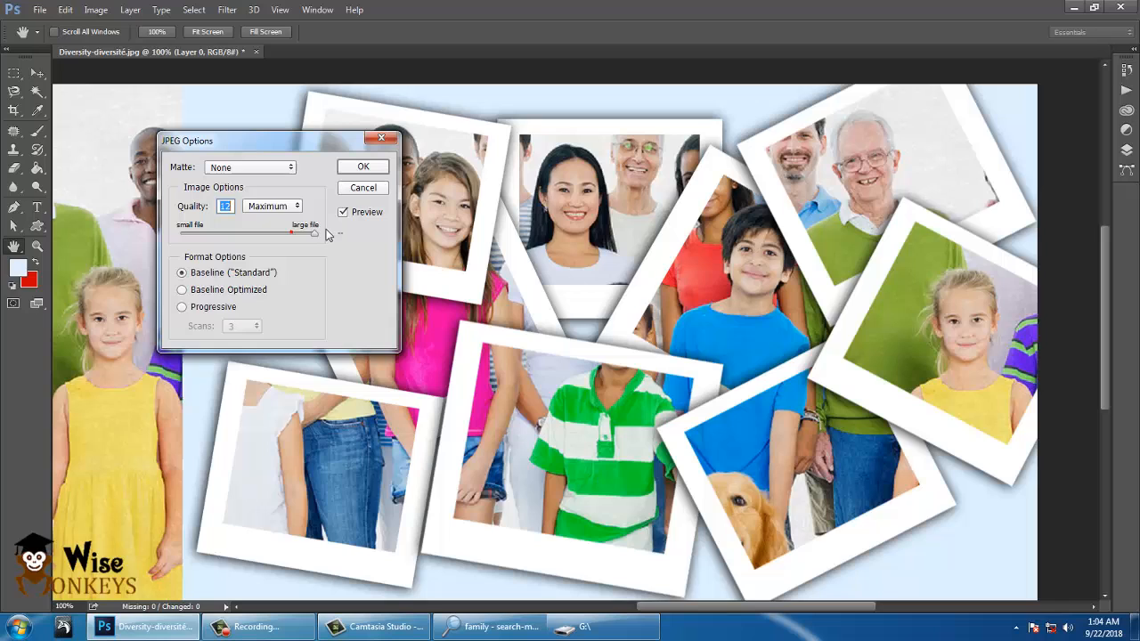
{"action": "left_click", "coordinate": [182, 308]}
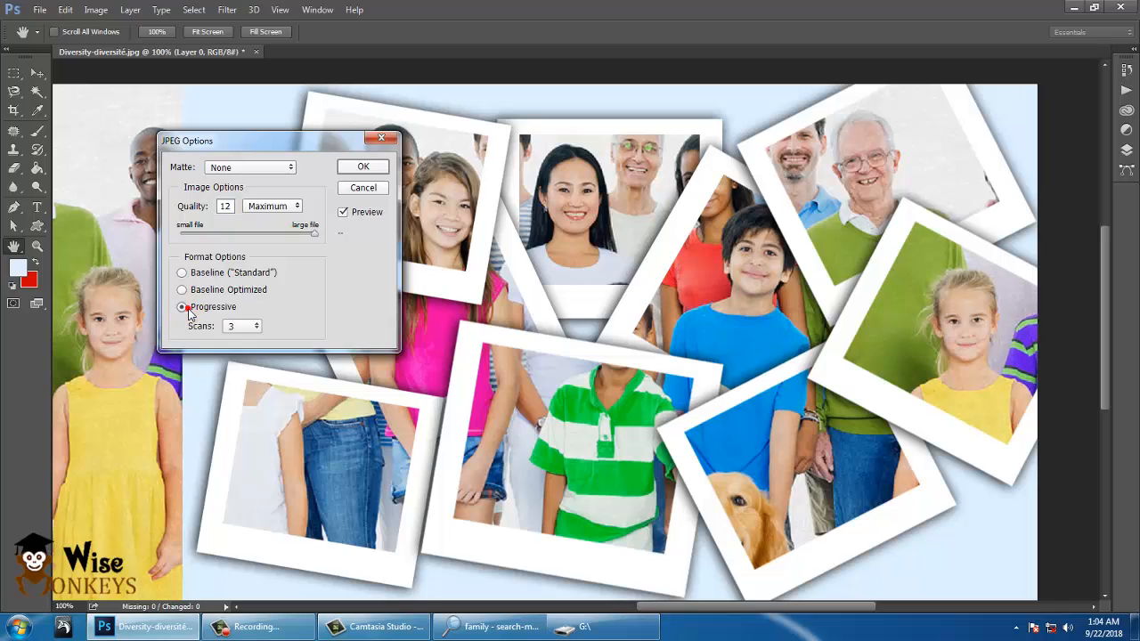
{"action": "left_click", "coordinate": [374, 172]}
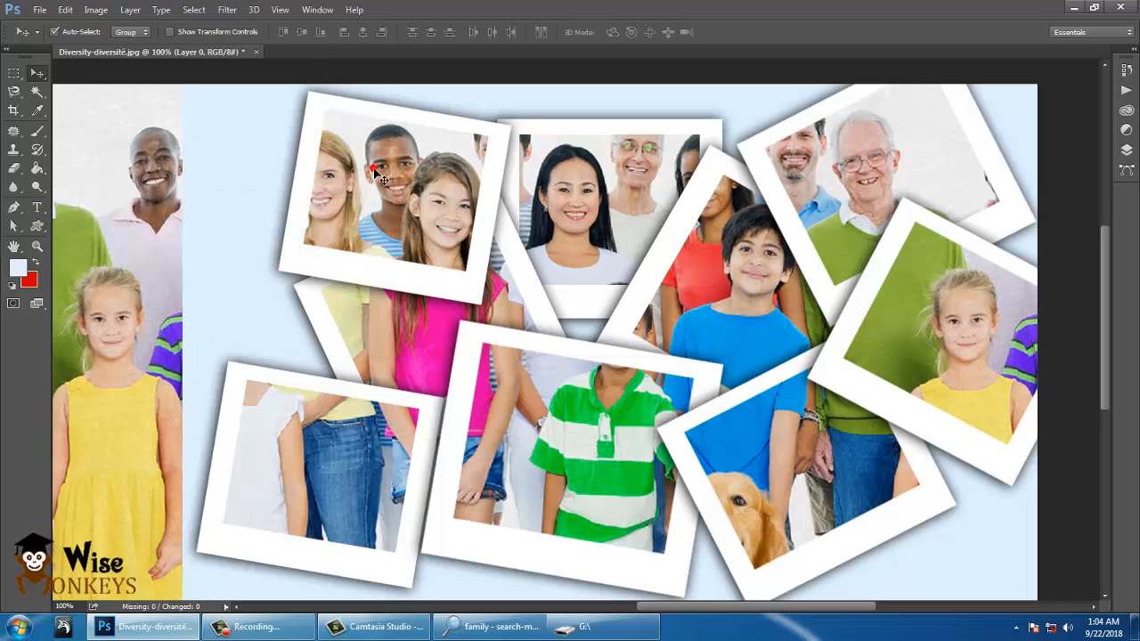
{"action": "left_click", "coordinate": [10, 629]}
{"action": "left_click", "coordinate": [223, 301]}
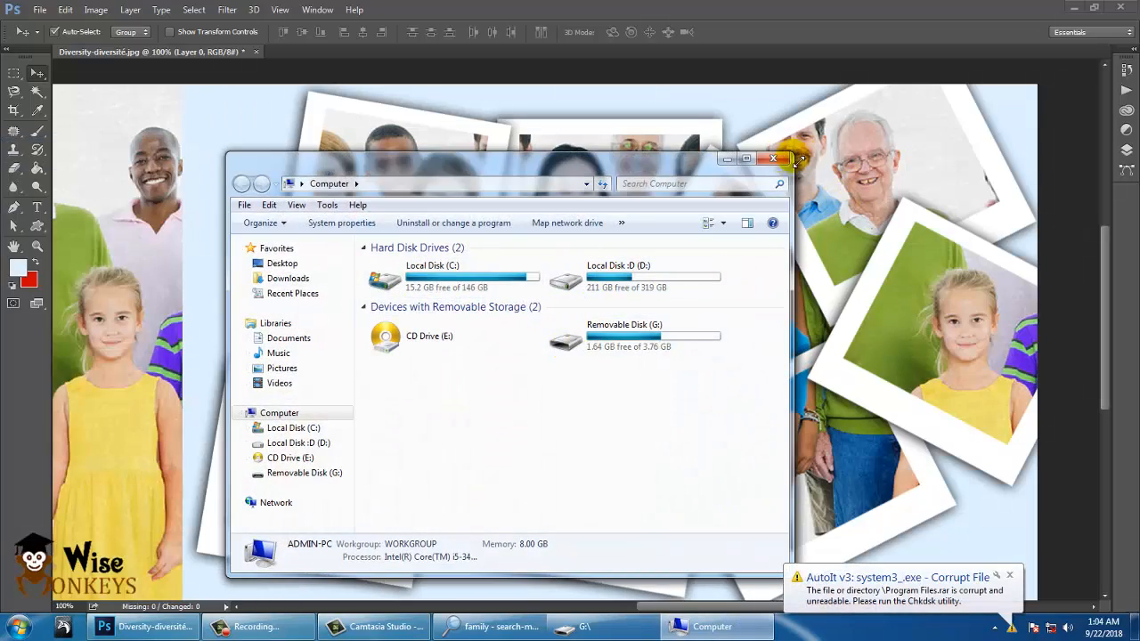
{"action": "left_click", "coordinate": [773, 159]}
Minimize Photoshop and open the Photoshop ref folder on the desktop
{"action": "left_click", "coordinate": [1073, 7]}
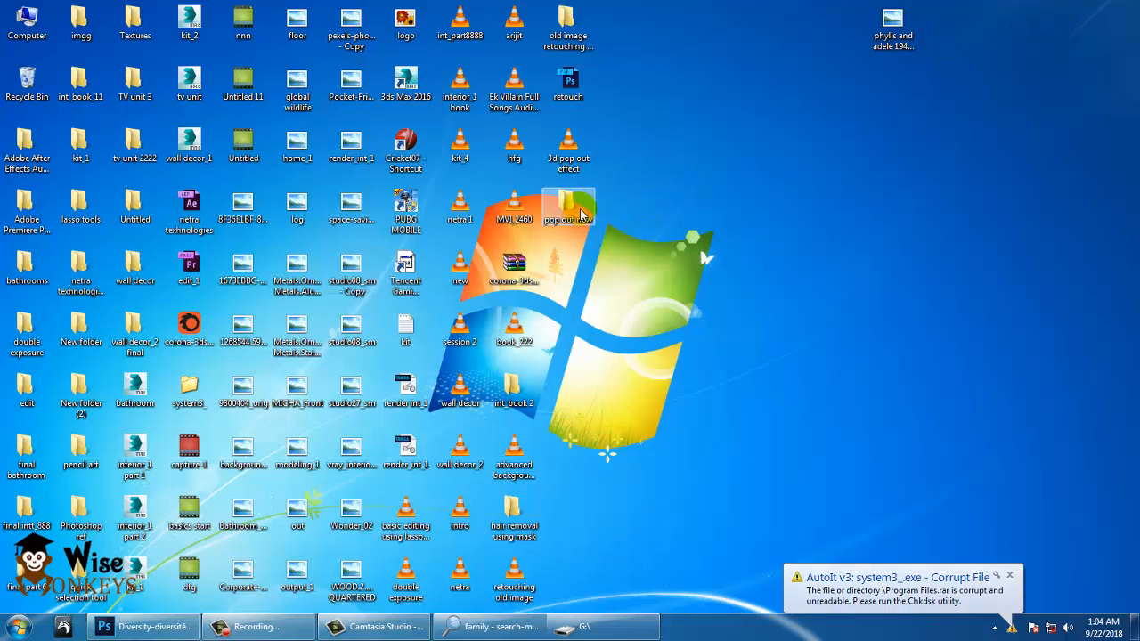
{"action": "left_click", "coordinate": [27, 330]}
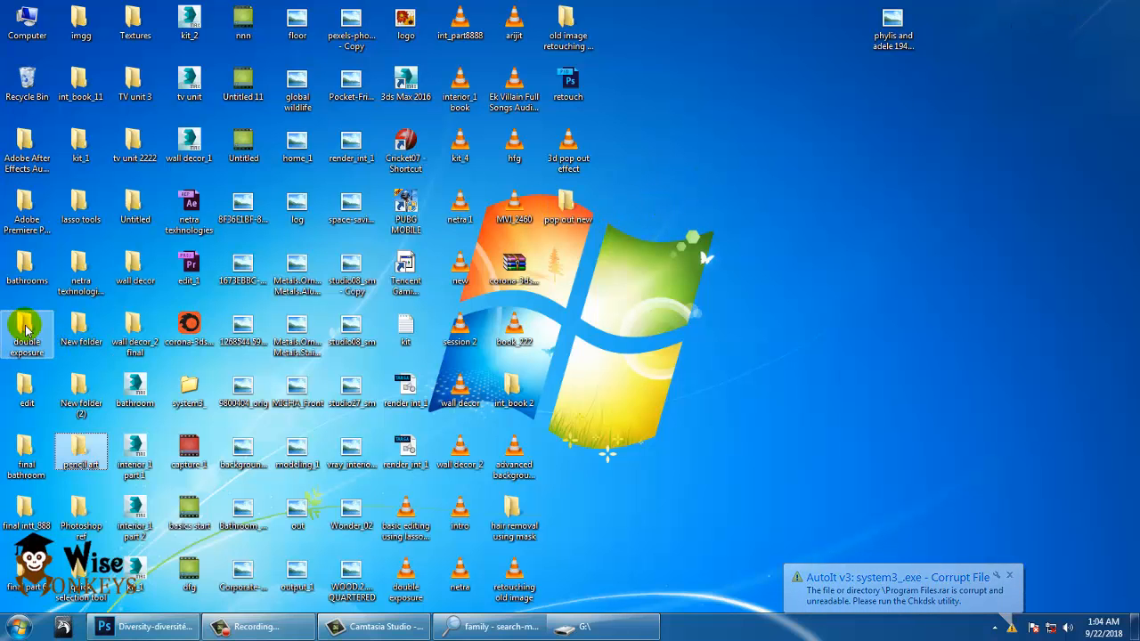
{"action": "double_click", "coordinate": [77, 507]}
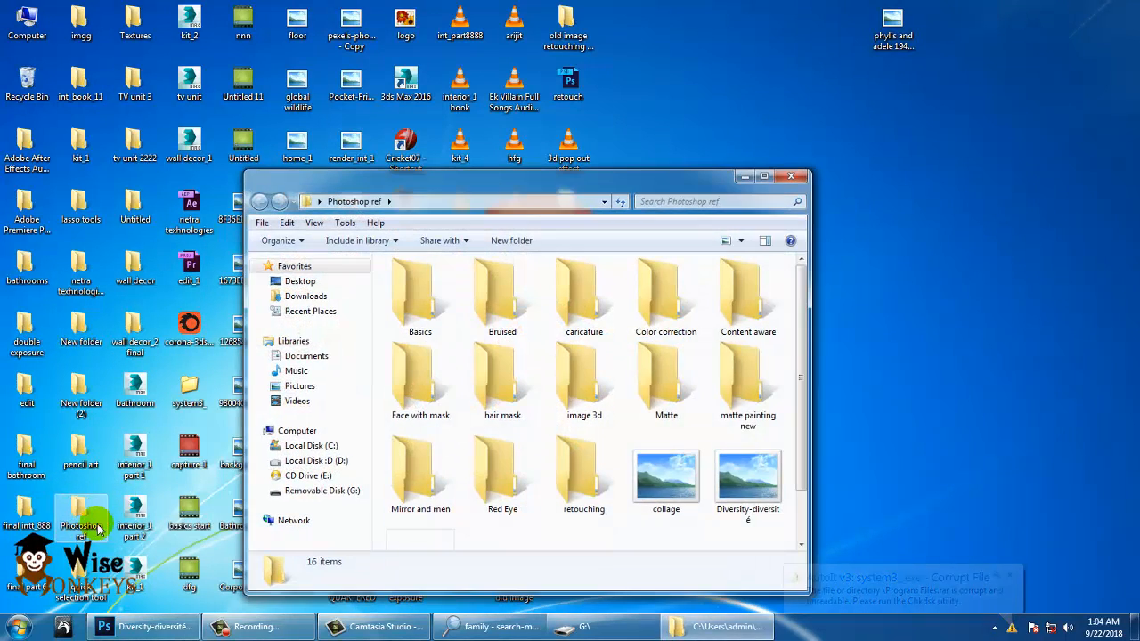
Open the saved collage image in Windows Photo Viewer, view it as a full-screen slide show and exit the show
{"action": "left_click", "coordinate": [650, 472]}
{"action": "double_click", "coordinate": [650, 472]}
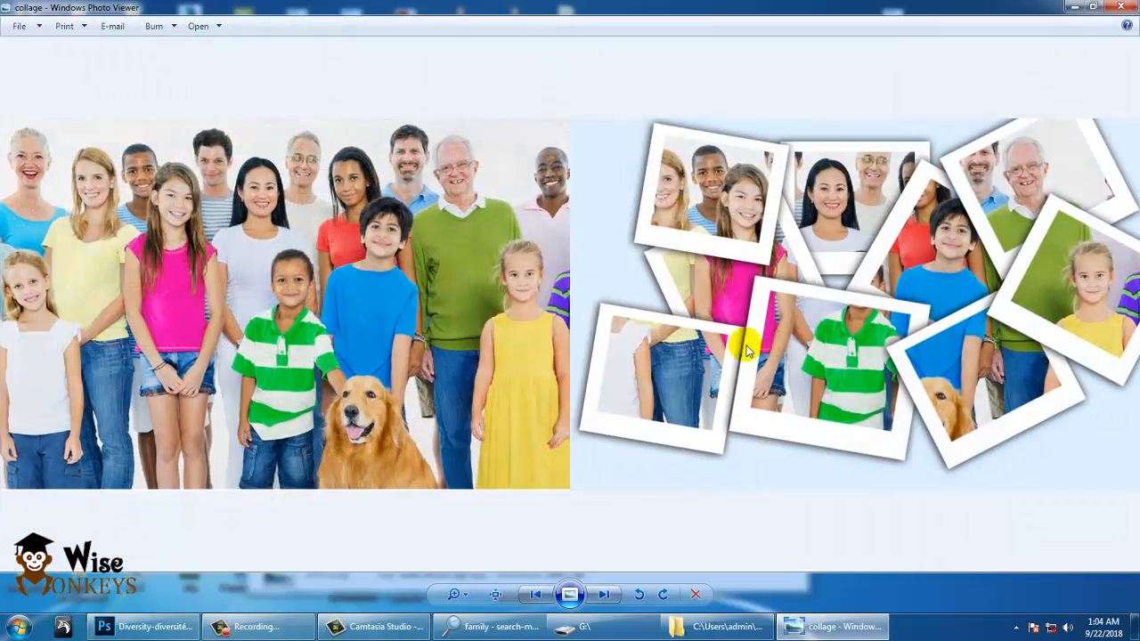
{"action": "left_click", "coordinate": [559, 596]}
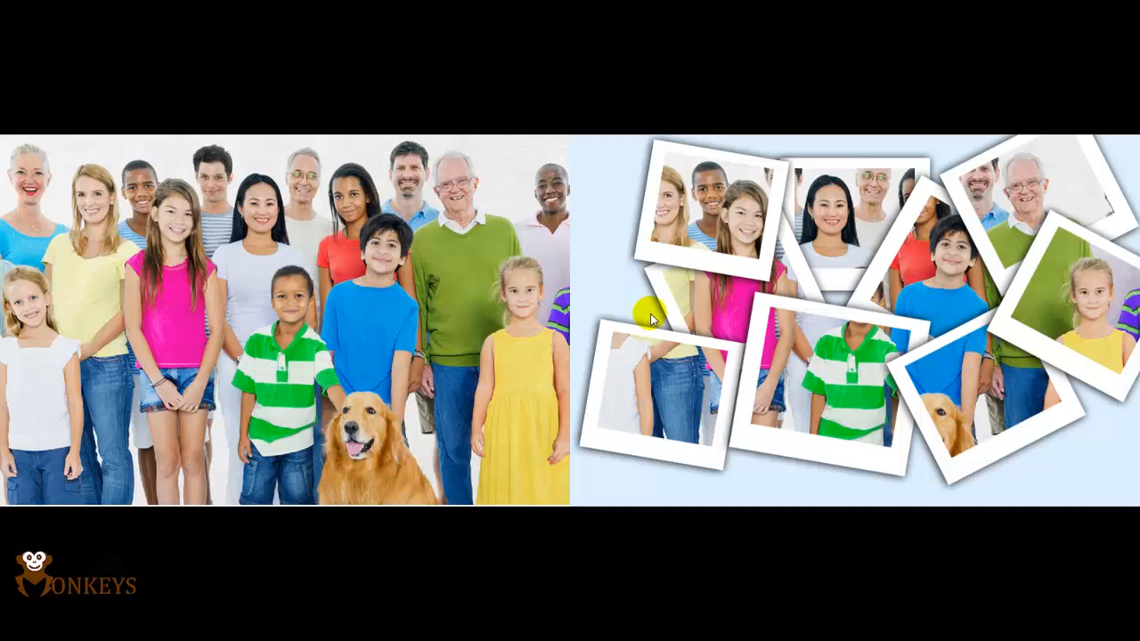
{"action": "key", "text": "Escape"}
{"action": "left_click", "coordinate": [243, 637]}
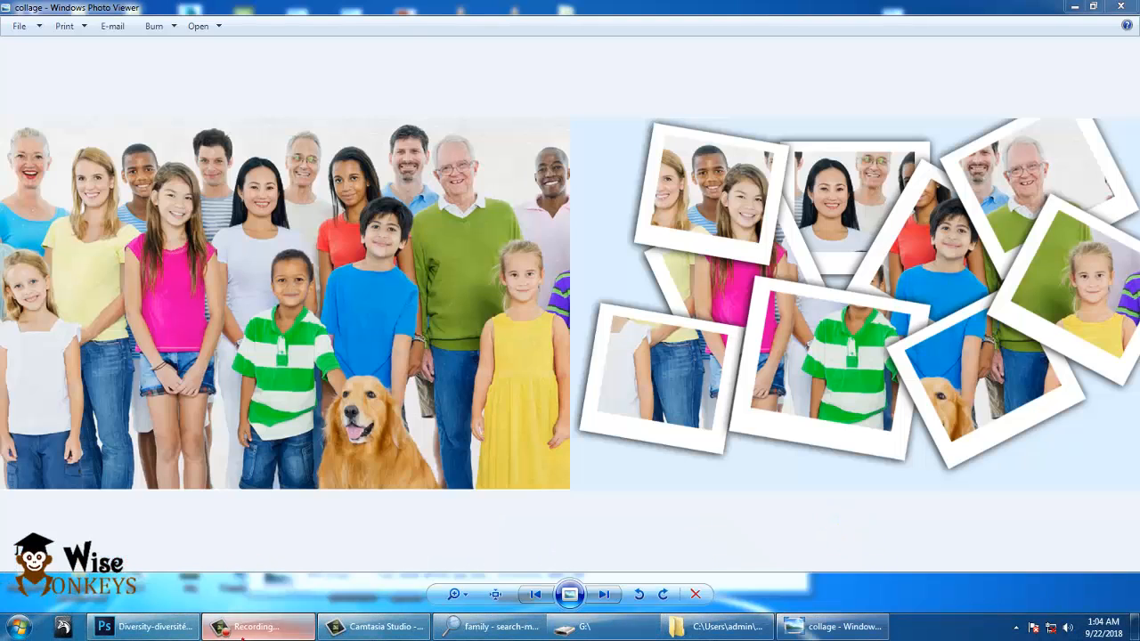
{"action": "left_click", "coordinate": [1115, 574]}
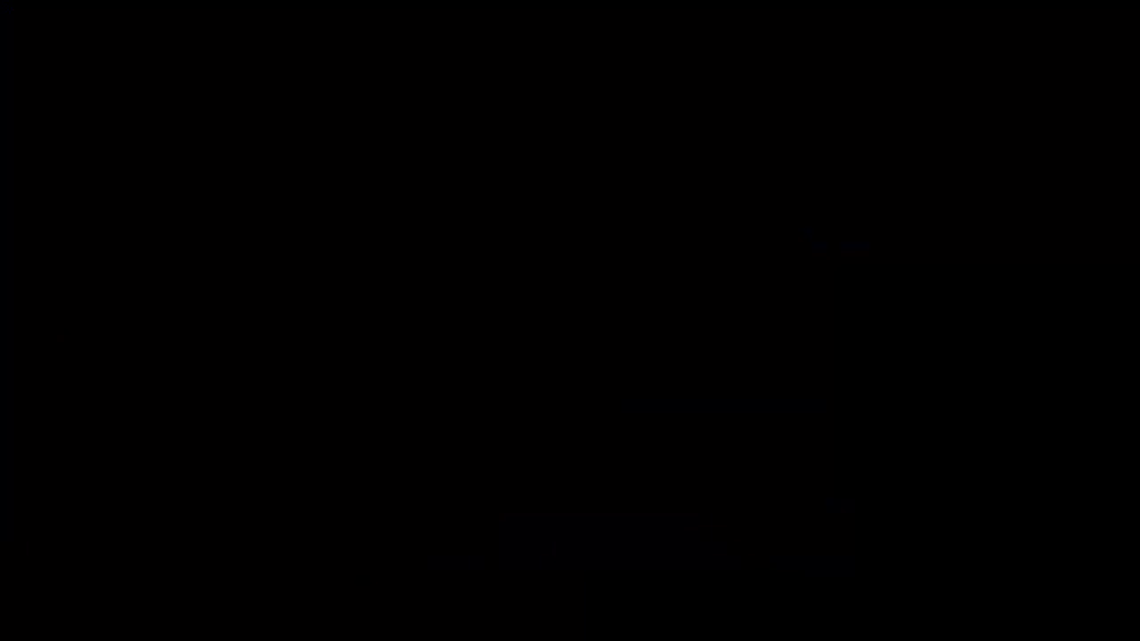